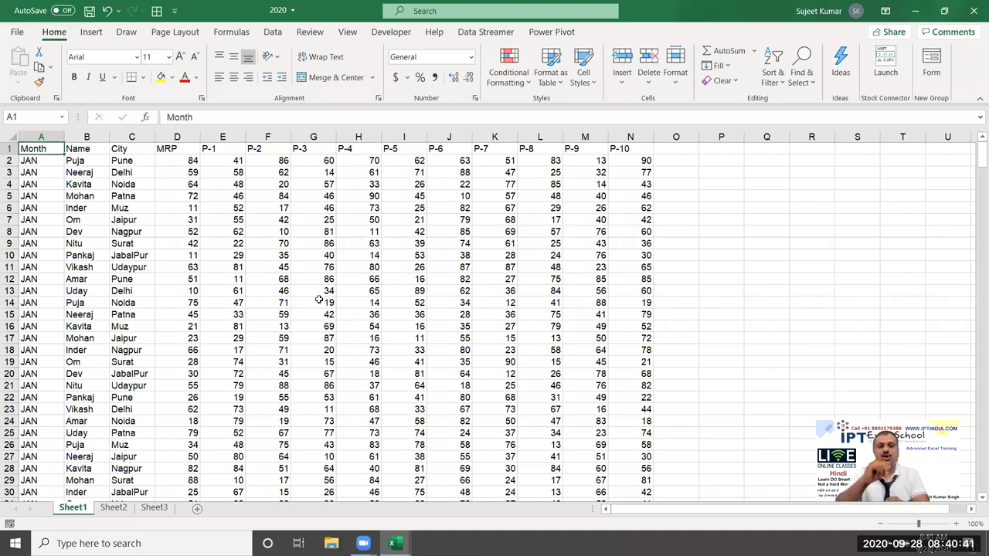
# - Step through the Sheet1 column headers from Month across to MRP
pyautogui.press('Right')
pyautogui.press('Right')
pyautogui.press('Right')
pyautogui.press('Right')
pyautogui.press('Right')
pyautogui.press('Right')
pyautogui.press('Right')
pyautogui.press('Right')
pyautogui.press('Left')
pyautogui.press('Left')
pyautogui.press('Left')
pyautogui.press('Left')
pyautogui.press('Left')
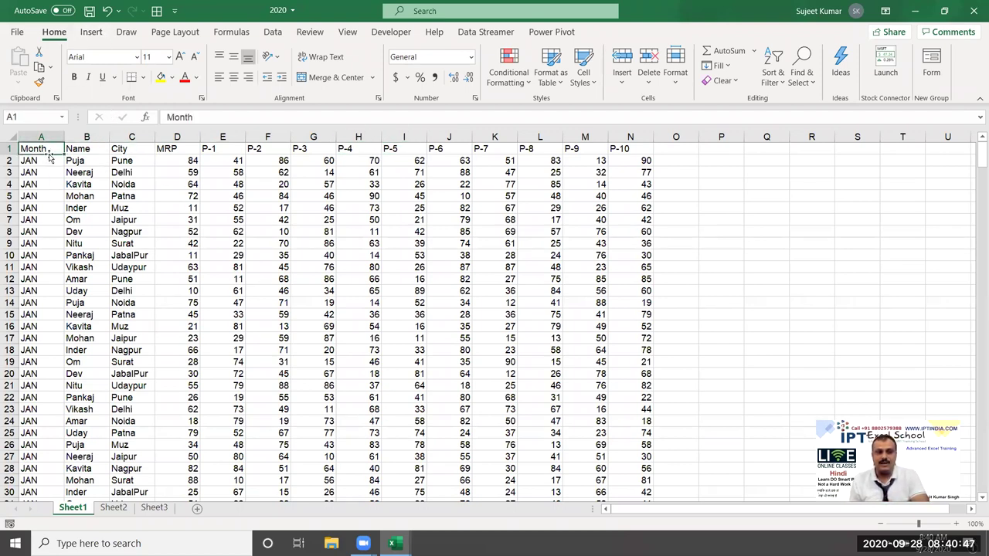
pyautogui.press('Down')
pyautogui.press('Down')
pyautogui.press('Down')
pyautogui.press('Down')
pyautogui.press('Down')
pyautogui.press('Down')
pyautogui.press('Down')
pyautogui.press('Down')
pyautogui.press('Down')
pyautogui.press('Down')
pyautogui.press('Down')
pyautogui.press('Down')
pyautogui.press('Down')
pyautogui.press('Down')
pyautogui.press('Down')
pyautogui.press('Down')
pyautogui.press('Down')
pyautogui.press('Down')
pyautogui.press('Down')
pyautogui.press('Down')
pyautogui.press('Down')
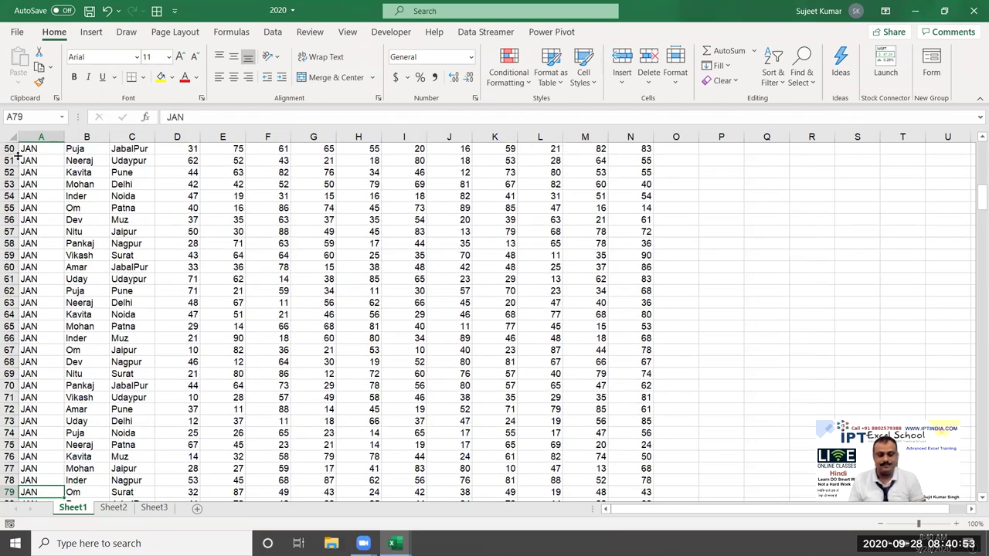
pyautogui.hotkey('ctrl', 'Up')
pyautogui.press('Right')
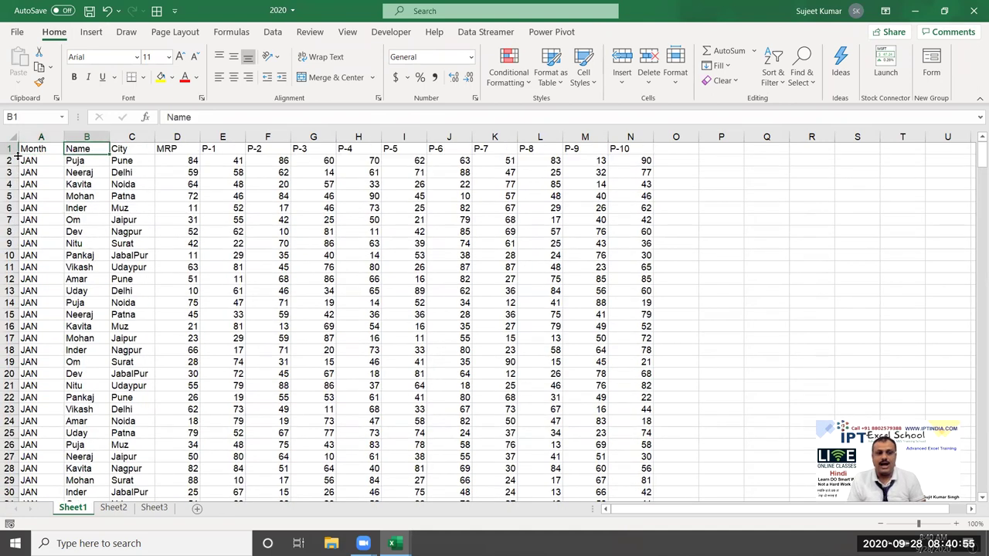
pyautogui.press('Right')
pyautogui.press('Right')
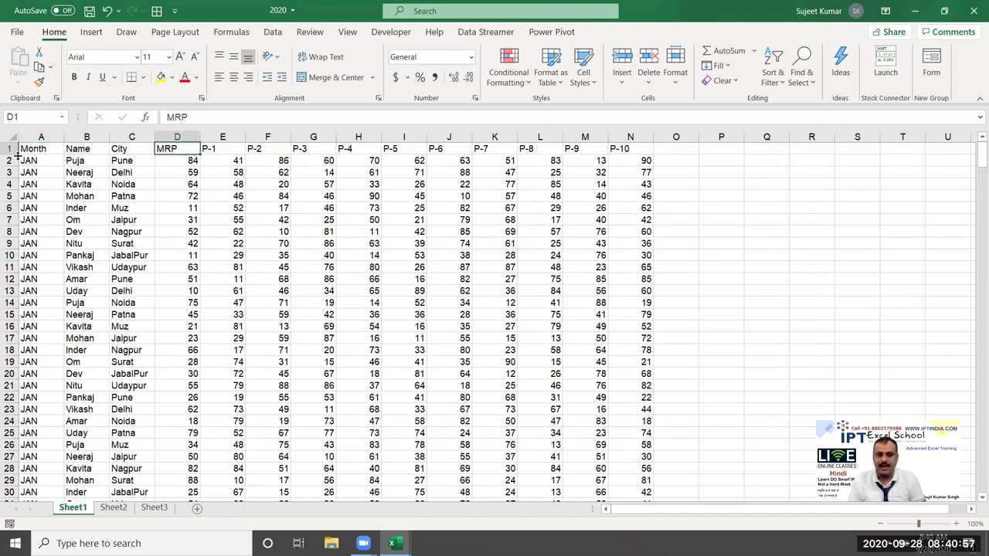
pyautogui.press('Right')
# - Select the P-1 to P-10 value block, then put the active cell back at A1
pyautogui.hotkey('ctrl', 'shift', 'Right')
pyautogui.hotkey('ctrl', 'shift', 'Down')
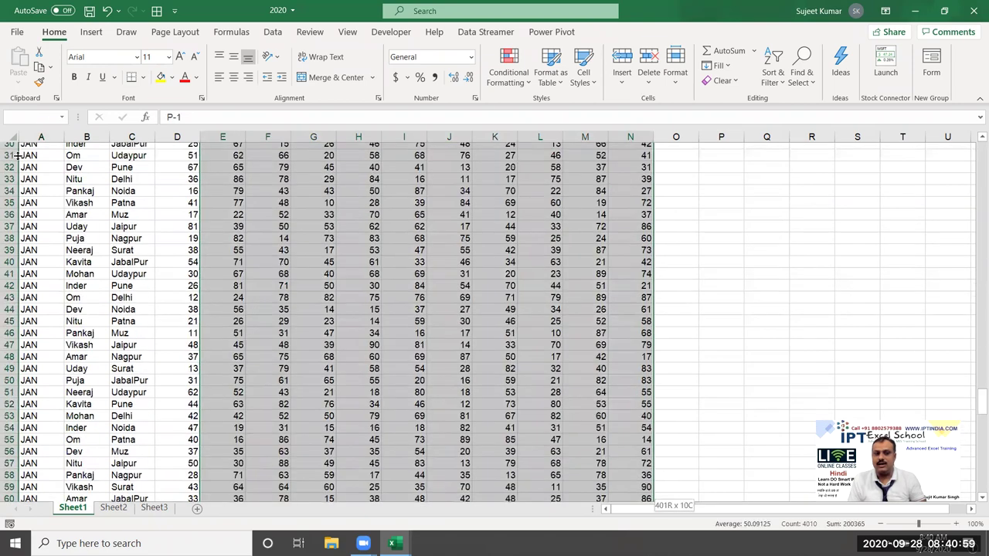
pyautogui.hotkey('ctrl', 'Up')
pyautogui.press('Left')
pyautogui.press('Down')
pyautogui.press('Down')
pyautogui.press('Down')
pyautogui.press('Down')
pyautogui.press('Down')
pyautogui.press('Down')
pyautogui.press('Down')
pyautogui.press('Down')
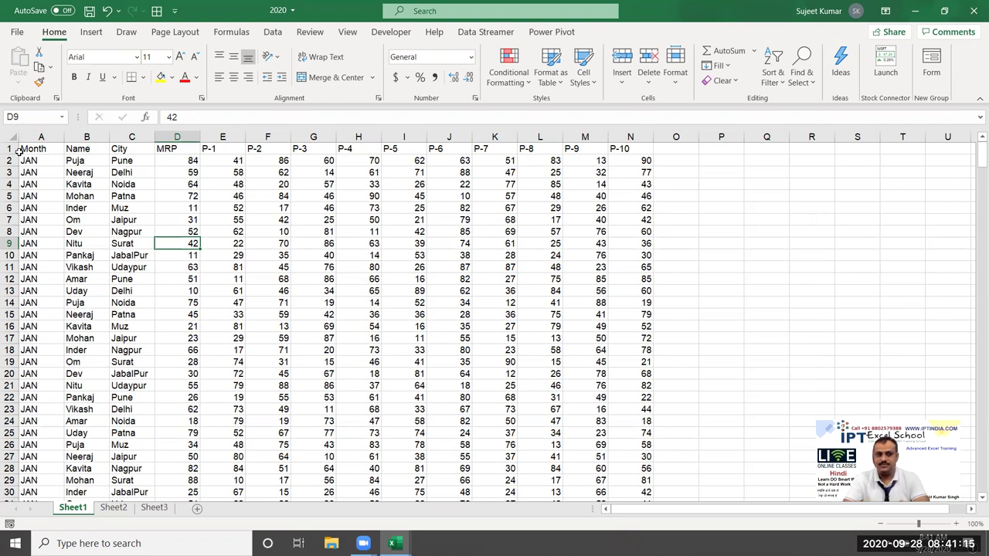
pyautogui.click(25, 148)
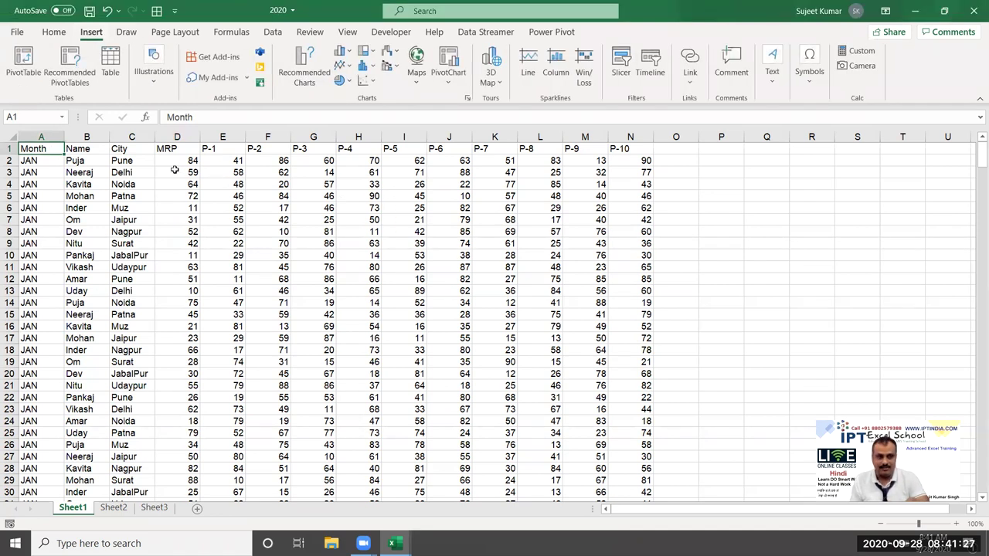
# - Preview the PivotTable dialog and Recommended PivotTables, closing both without inserting anything
pyautogui.click(27, 65)
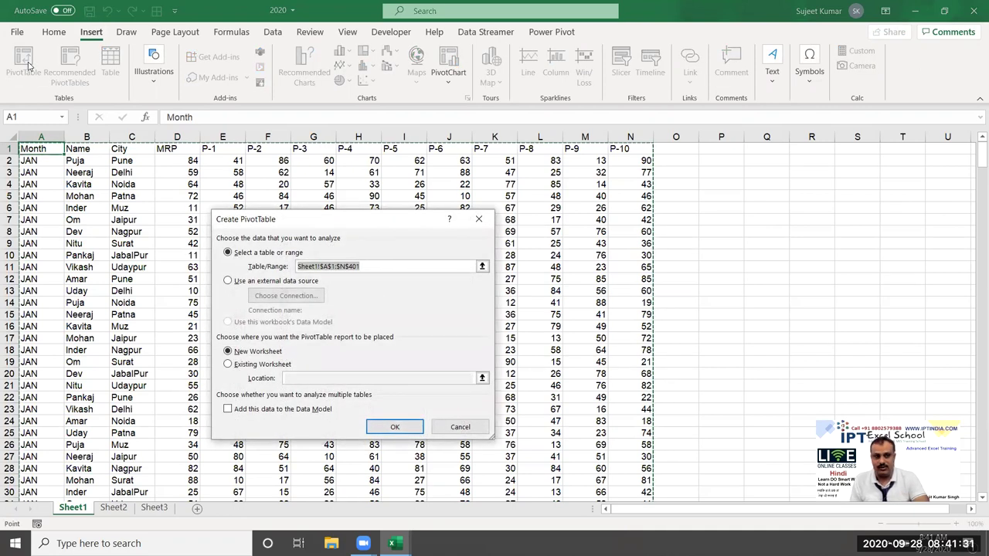
pyautogui.click(479, 220)
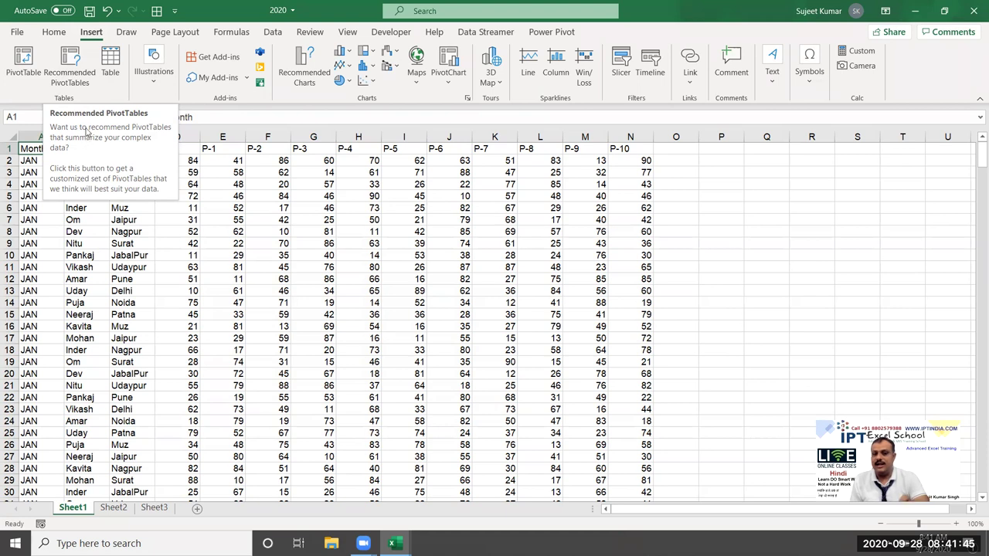
pyautogui.click(70, 74)
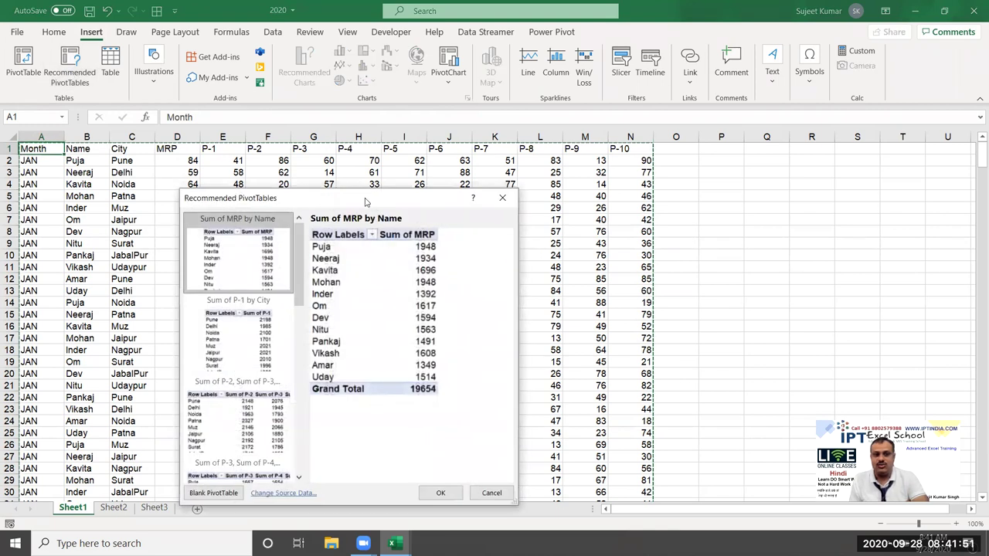
pyautogui.moveTo(454, 199)
pyautogui.mouseDown()
pyautogui.moveTo(454, 383)
pyautogui.moveTo(445, 260)
pyautogui.mouseUp()
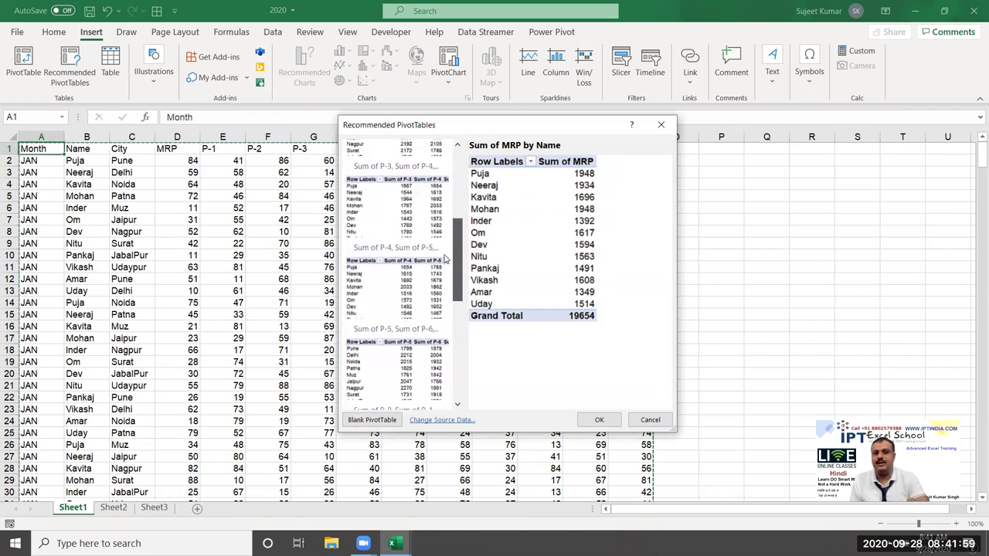
pyautogui.moveTo(445, 260); pyautogui.dragTo(448, 182)
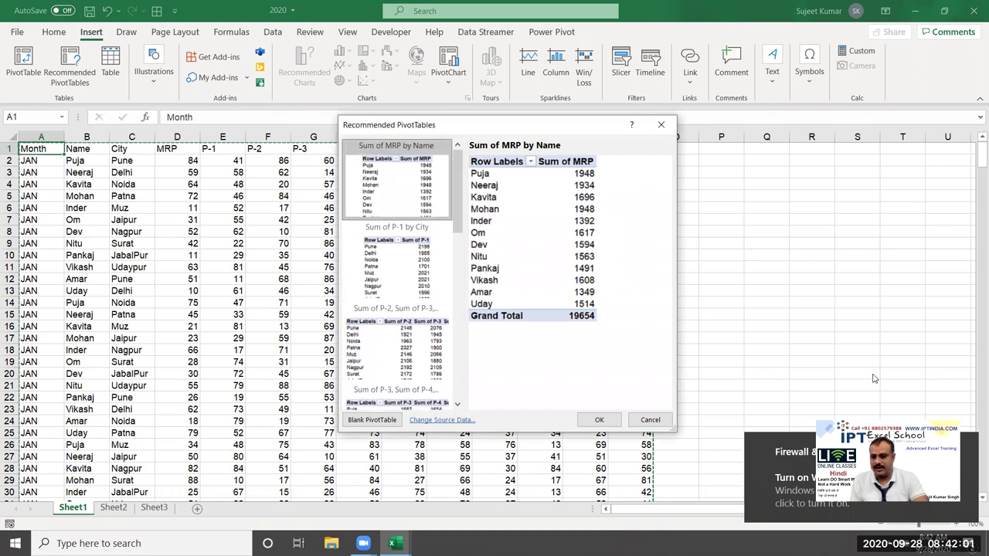
pyautogui.moveTo(972, 447)
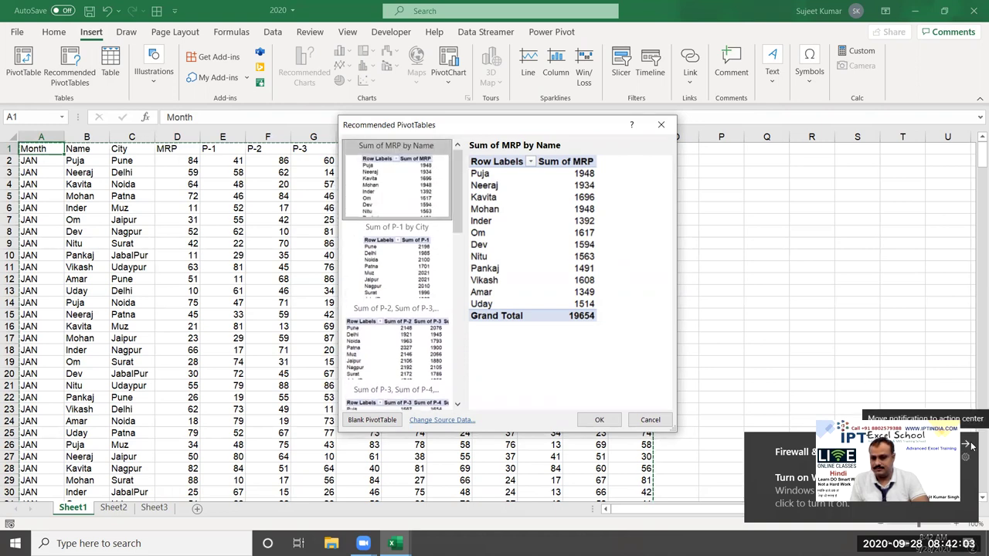
pyautogui.click(971, 446)
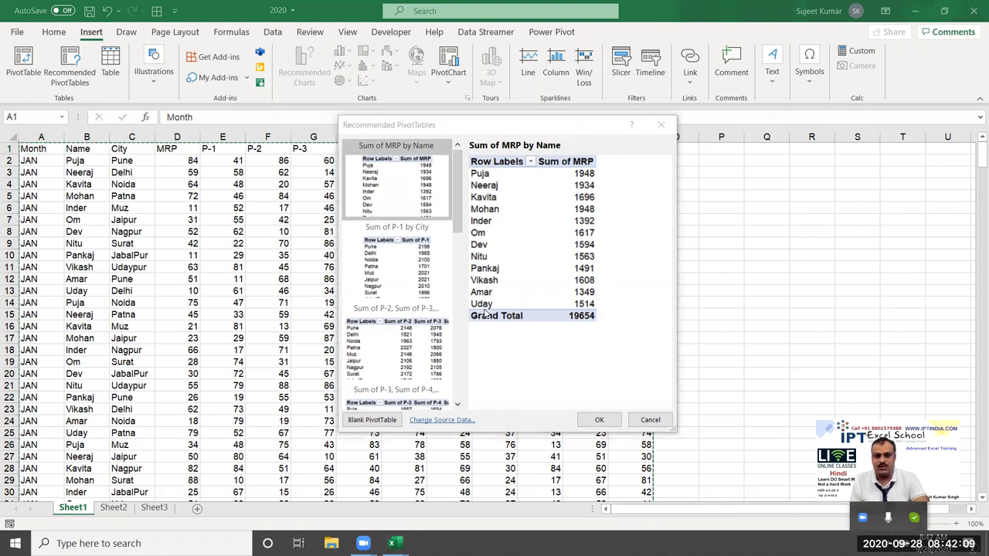
pyautogui.moveTo(460, 219); pyautogui.dragTo(462, 365)
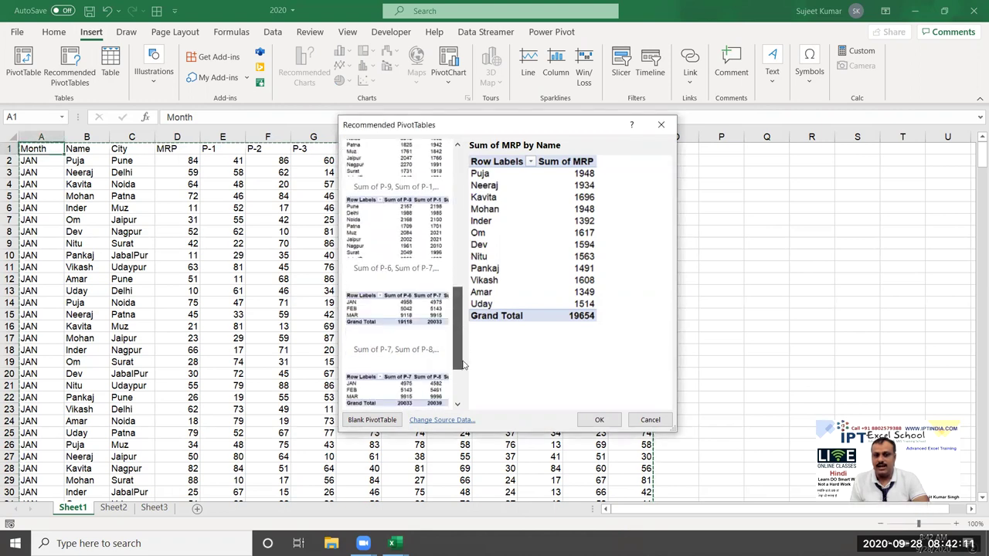
pyautogui.scroll(5, 465, 401)
pyautogui.scroll(10, 465, 401)
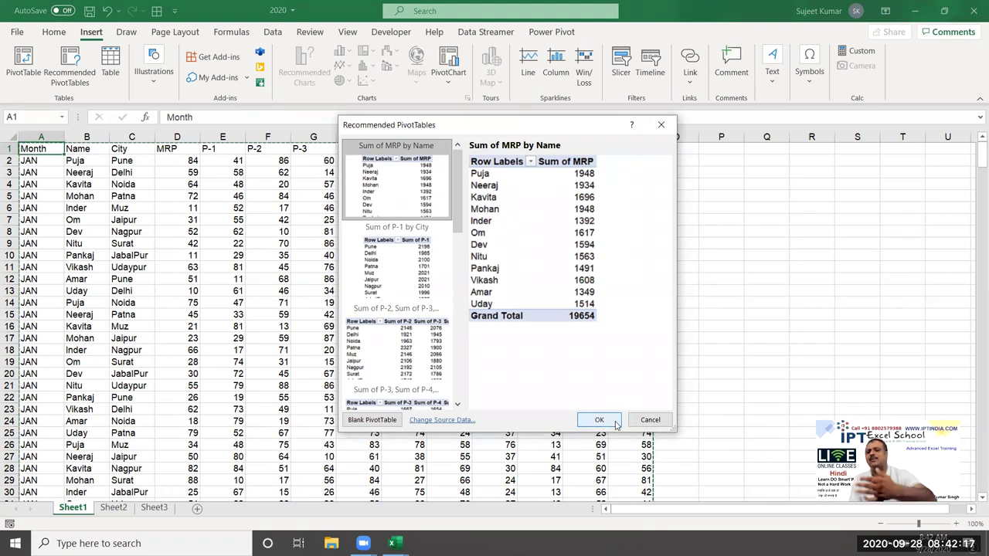
pyautogui.click(649, 420)
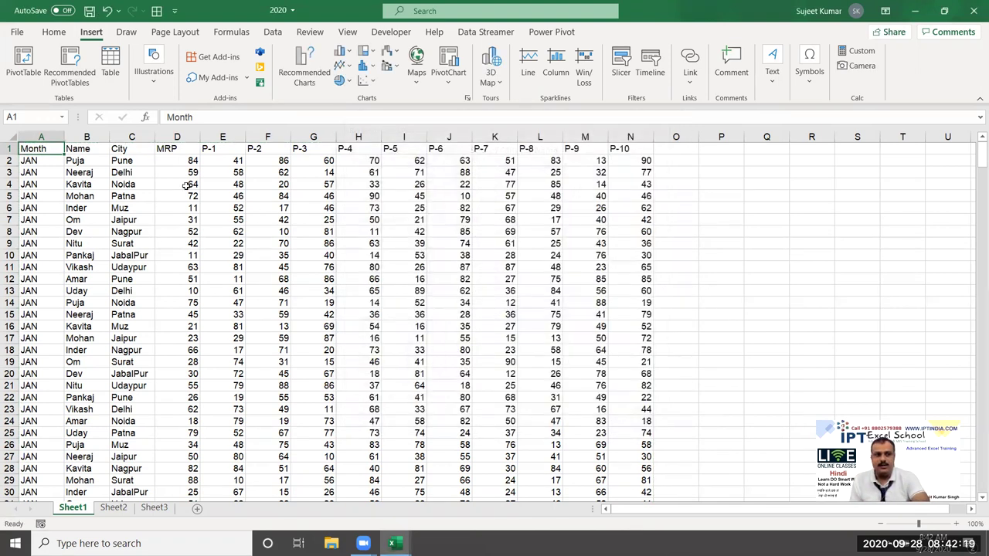
# - Create a PivotTable from Sheet1!$A$1:$N$401 on a new worksheet, Sheet4
pyautogui.click(23, 61)
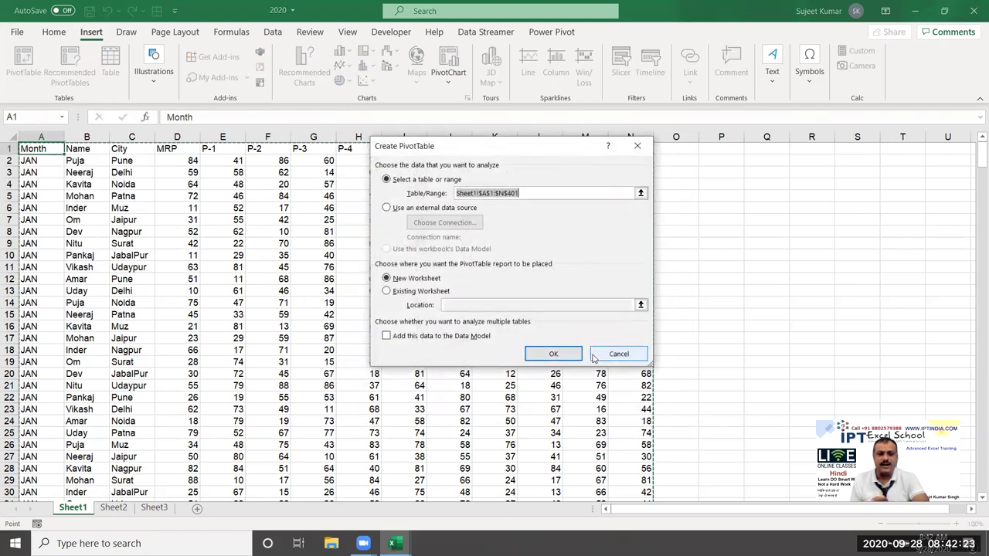
pyautogui.click(568, 353)
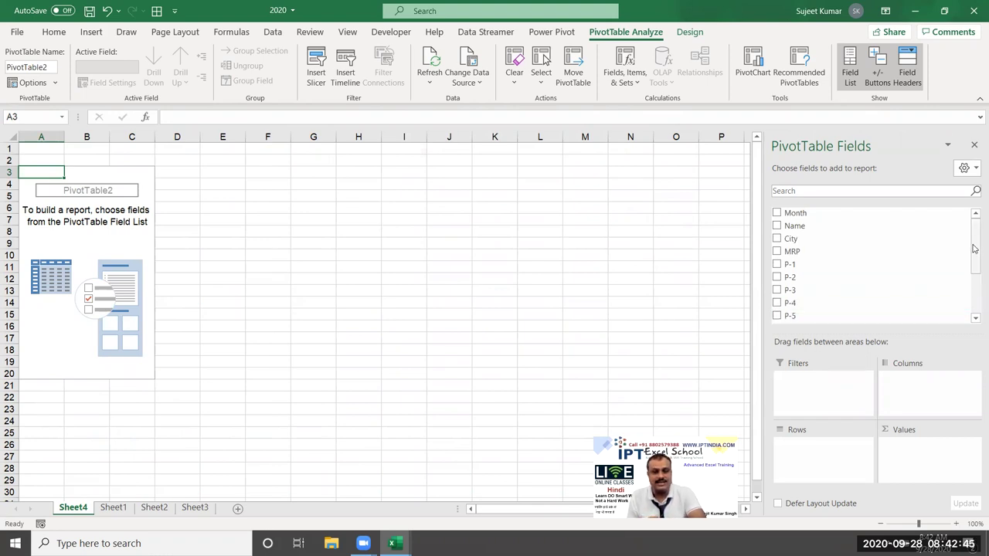
pyautogui.moveTo(974, 250)
pyautogui.mouseDown()
pyautogui.moveTo(974, 317)
pyautogui.moveTo(975, 226)
pyautogui.mouseUp()
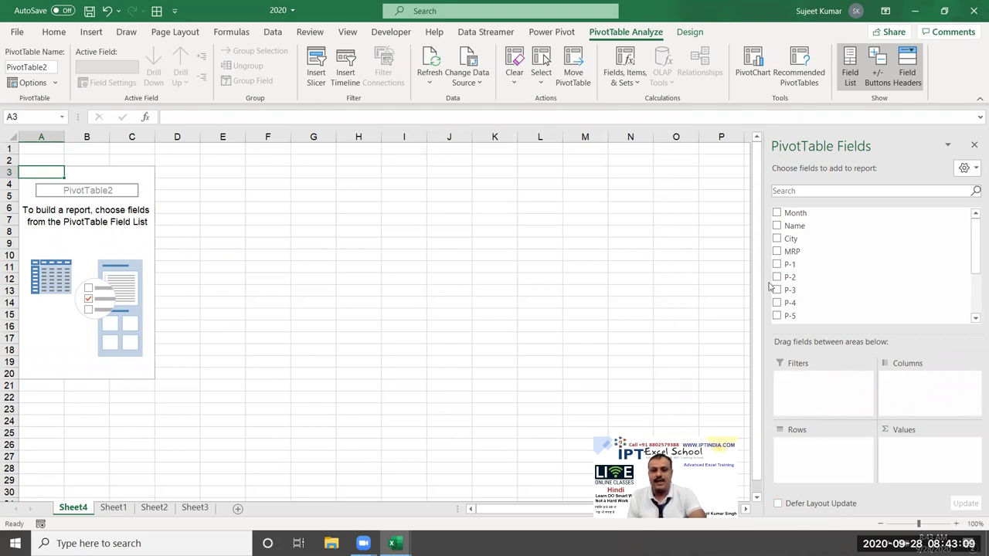
# - Add Name to Rows, try it in Columns, then return it to Rows
pyautogui.moveTo(799, 230); pyautogui.dragTo(820, 473)
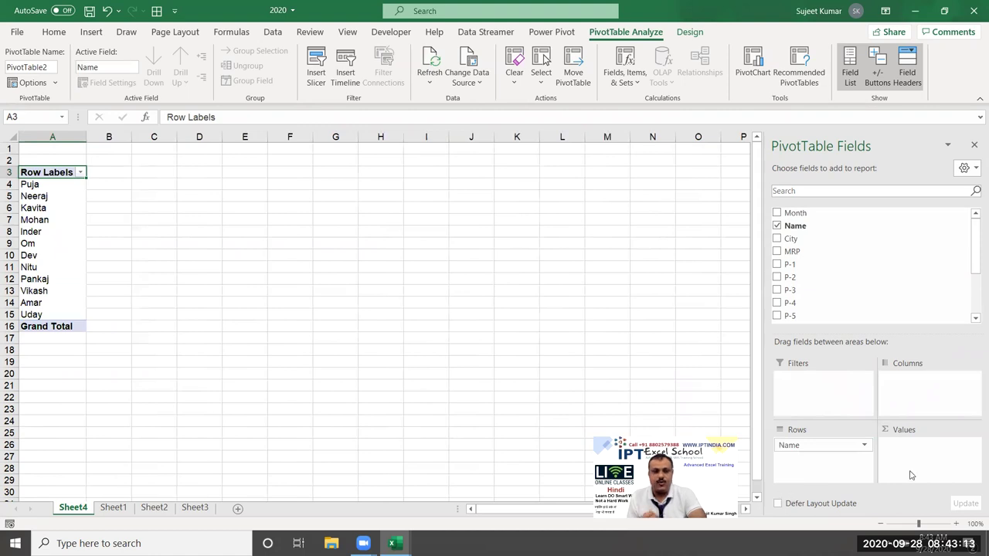
pyautogui.moveTo(29, 185); pyautogui.dragTo(31, 308)
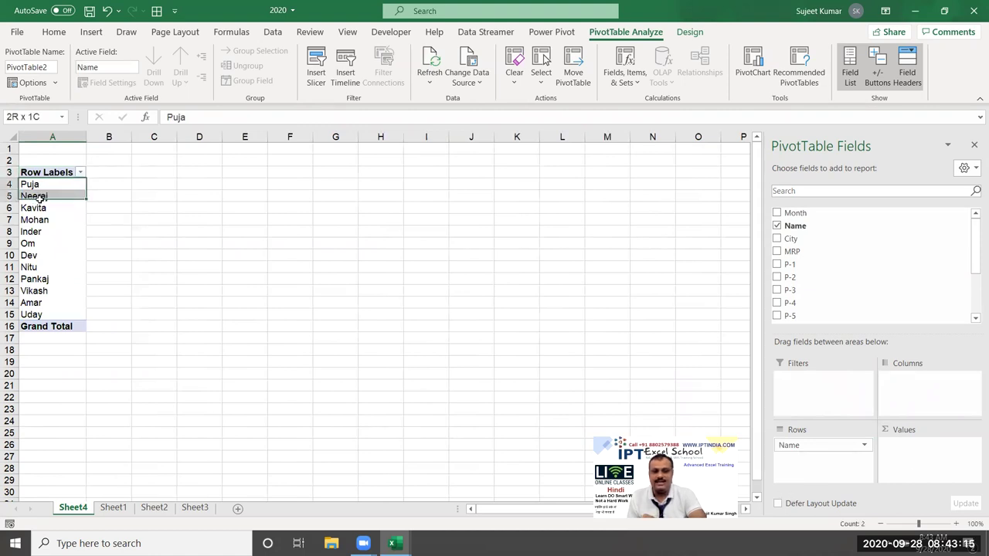
pyautogui.moveTo(807, 446); pyautogui.dragTo(918, 395)
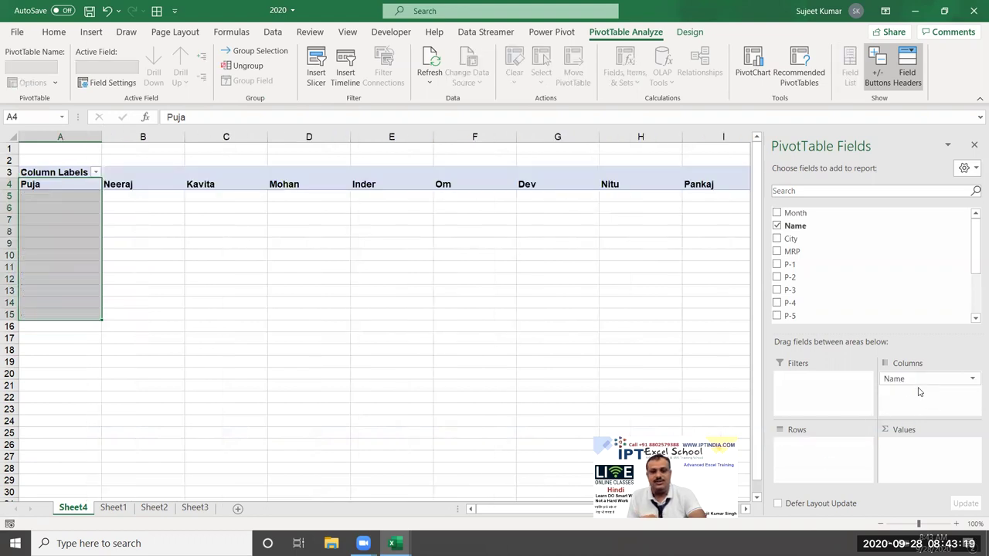
pyautogui.moveTo(921, 381)
pyautogui.mouseDown()
pyautogui.moveTo(834, 470)
pyautogui.moveTo(809, 464)
pyautogui.mouseUp()
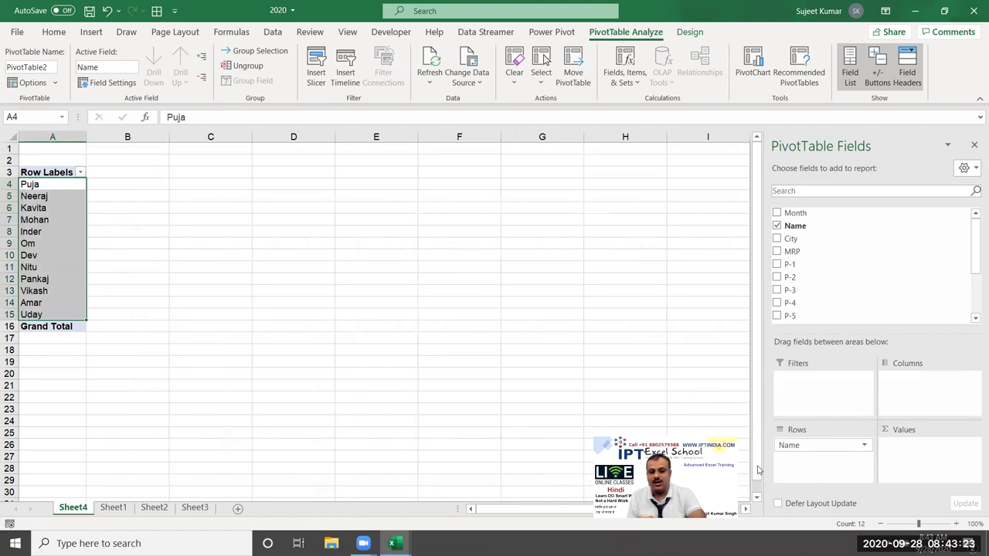
# - Compare the names in the Sheet1 Name column, then come back to Sheet4
pyautogui.click(113, 508)
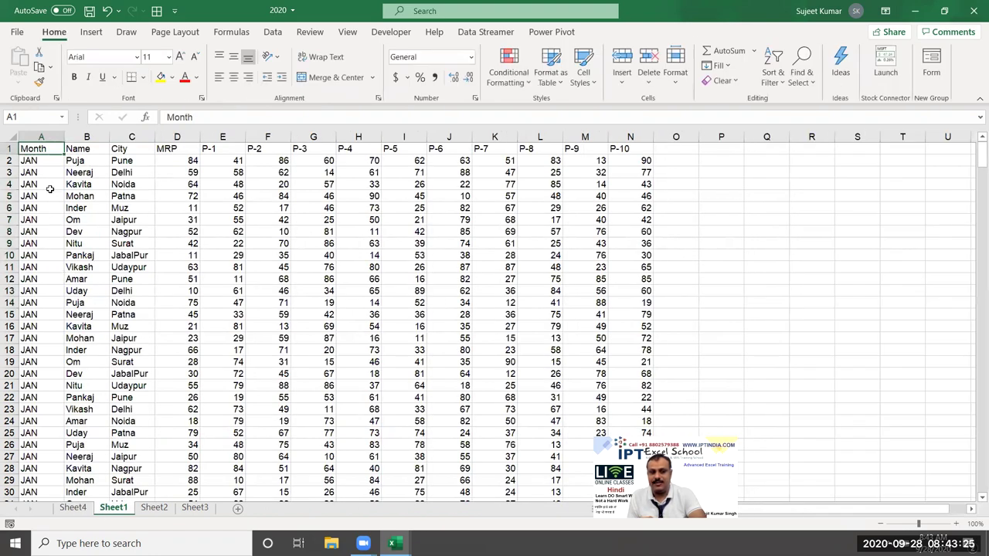
pyautogui.moveTo(74, 161); pyautogui.dragTo(54, 362)
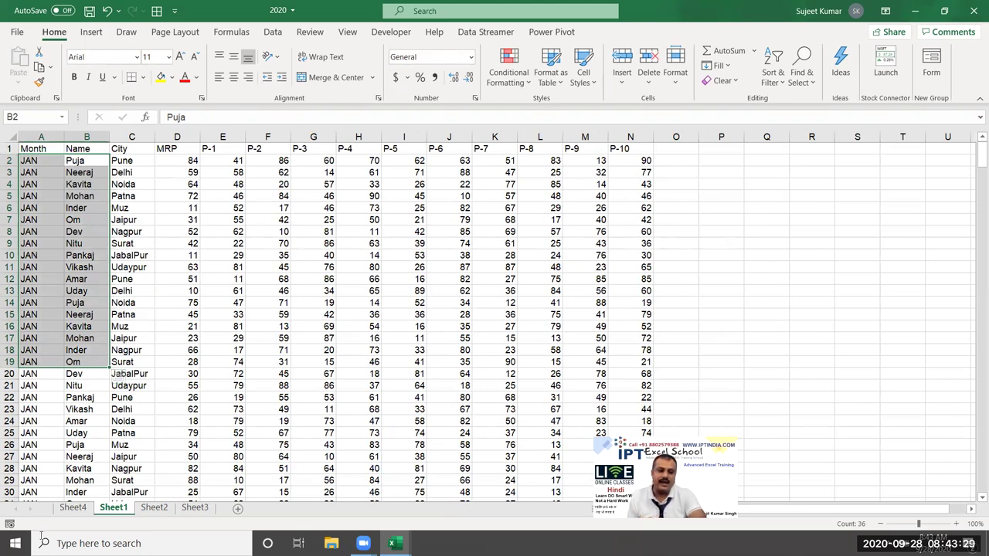
pyautogui.click(75, 508)
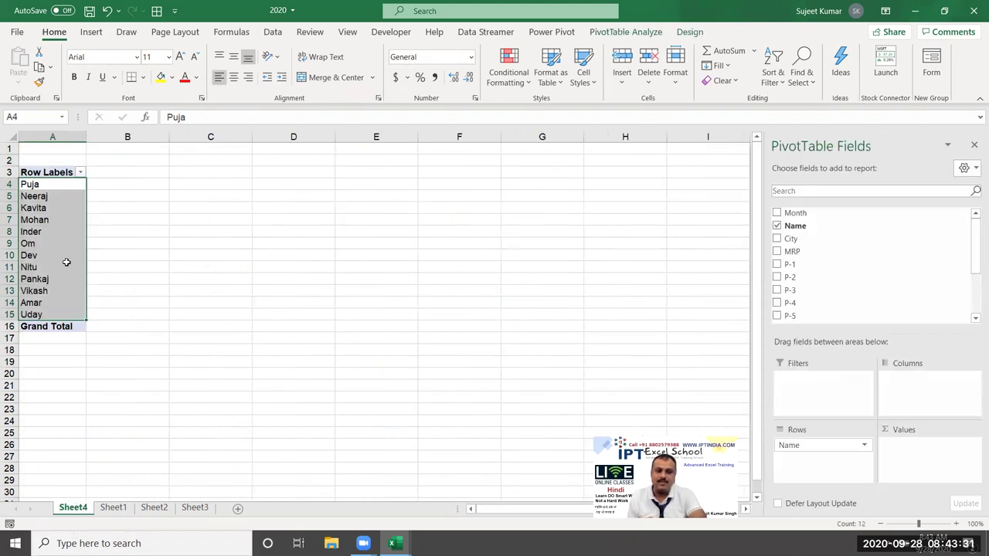
# - Select the PivotTable name labels Puja, Neeraj, Kavita, Mohan, Dev through Amar, Vikash, Pankaj and Nitu
pyautogui.moveTo(44, 194); pyautogui.dragTo(40, 187)
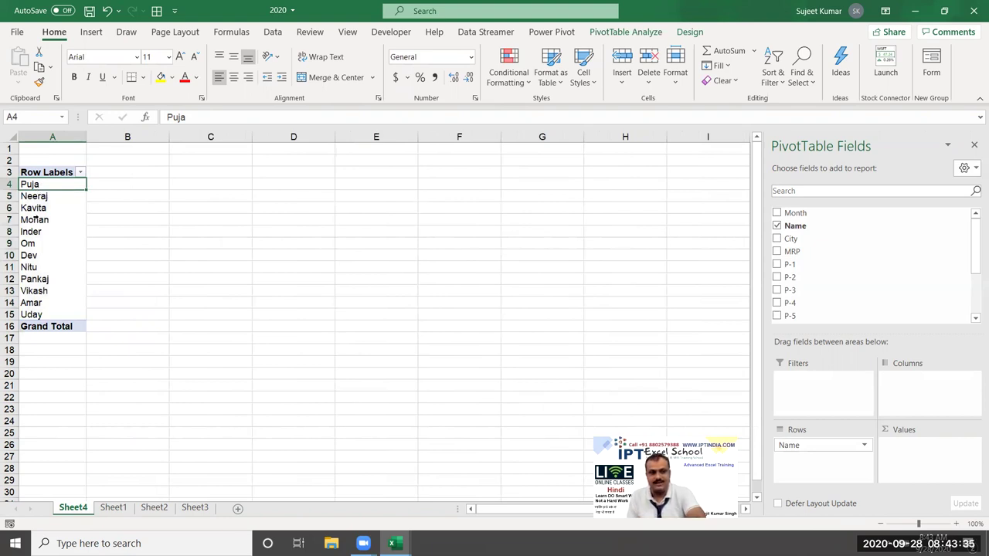
pyautogui.click(48, 200)
pyautogui.click(49, 210)
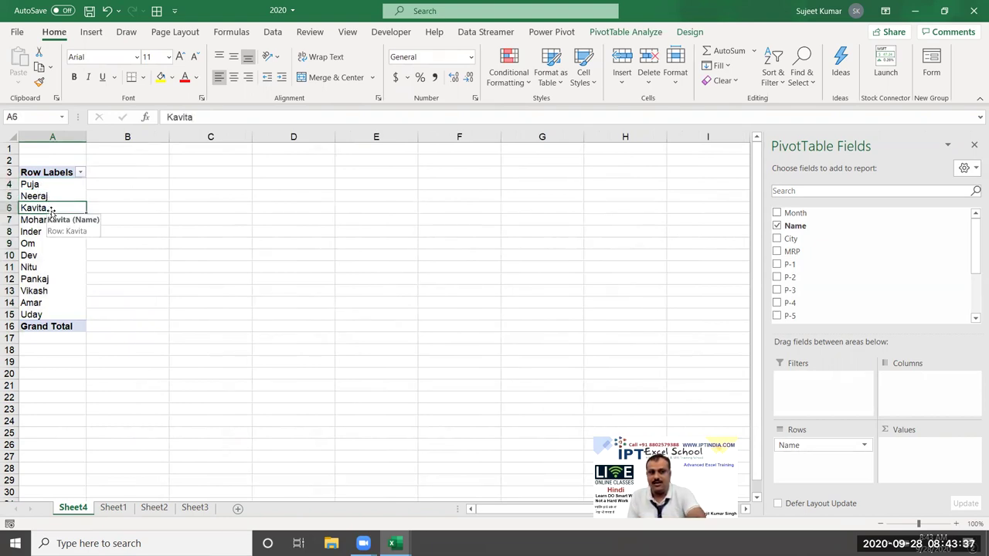
pyautogui.click(49, 220)
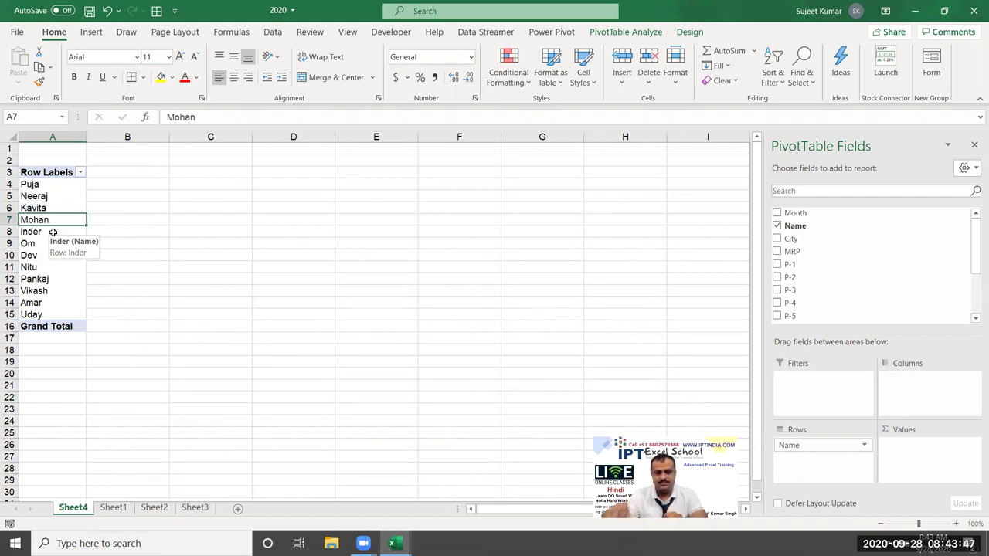
pyautogui.moveTo(56, 260); pyautogui.dragTo(48, 305)
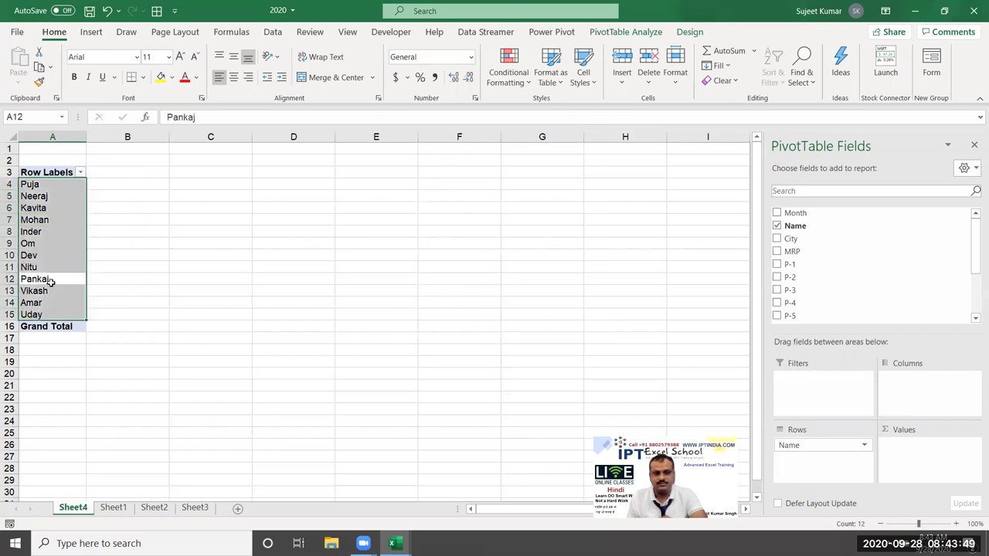
pyautogui.click(60, 290)
pyautogui.click(64, 279)
pyautogui.click(63, 267)
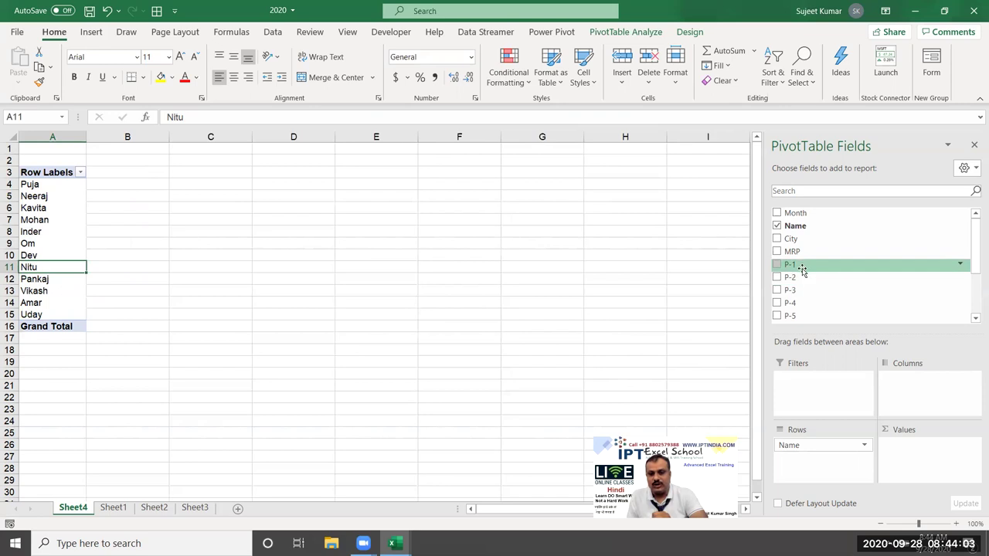
# - Add P-1 to Values as Sum of P-1 and check several names' totals against Sheet1
pyautogui.moveTo(802, 267); pyautogui.dragTo(900, 468)
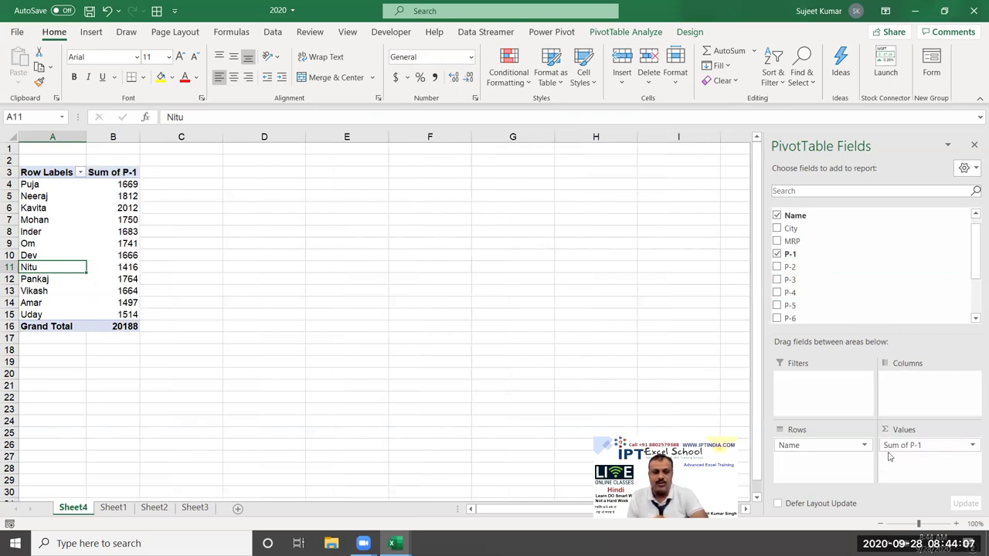
pyautogui.moveTo(122, 207); pyautogui.dragTo(116, 264)
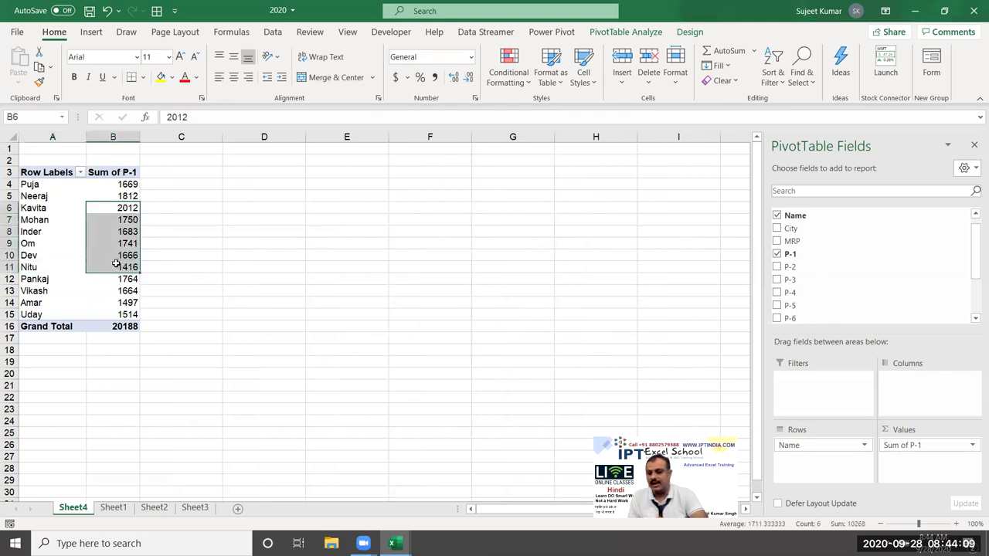
pyautogui.moveTo(120, 258)
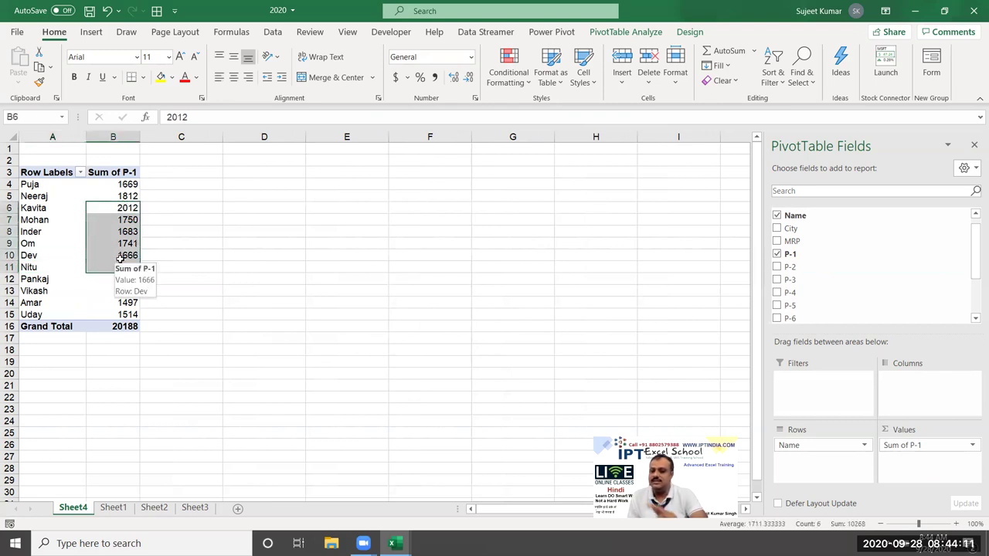
pyautogui.click(117, 507)
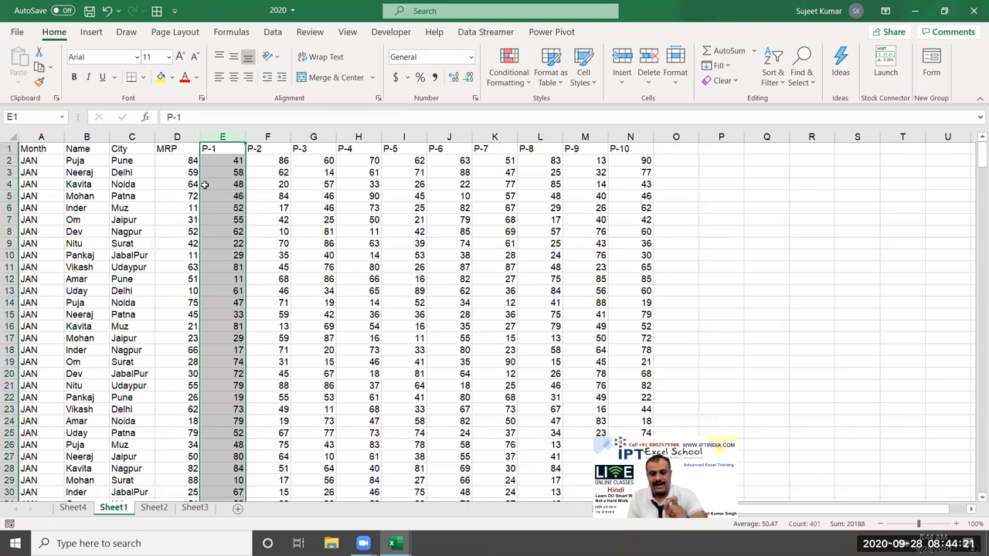
pyautogui.click(73, 507)
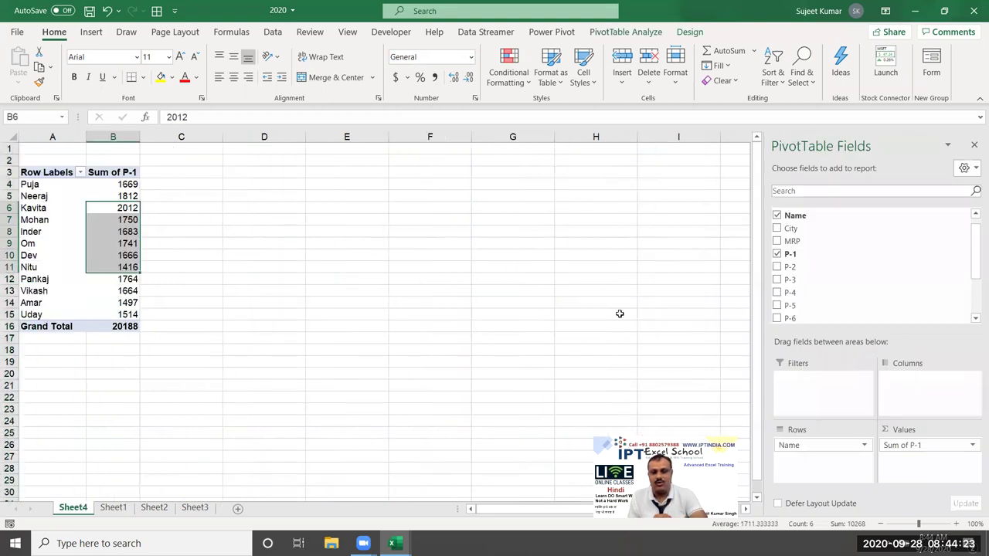
# - Drag City into the field areas, select Puja's 1669 total, and bring up the Sum of P-1 field menu
pyautogui.moveTo(805, 232)
pyautogui.mouseDown()
pyautogui.moveTo(904, 459)
pyautogui.moveTo(827, 275)
pyautogui.mouseUp()
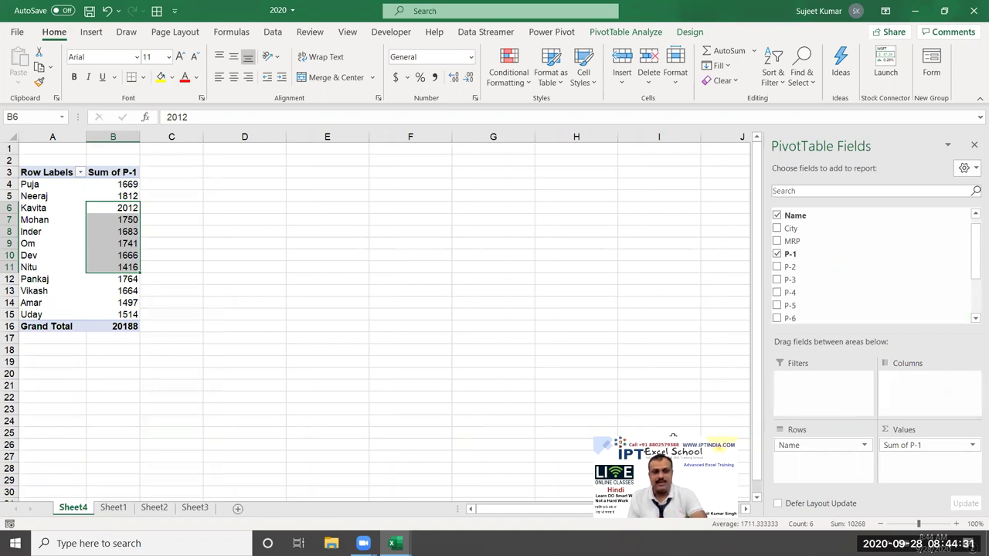
pyautogui.moveTo(35, 184); pyautogui.dragTo(69, 208)
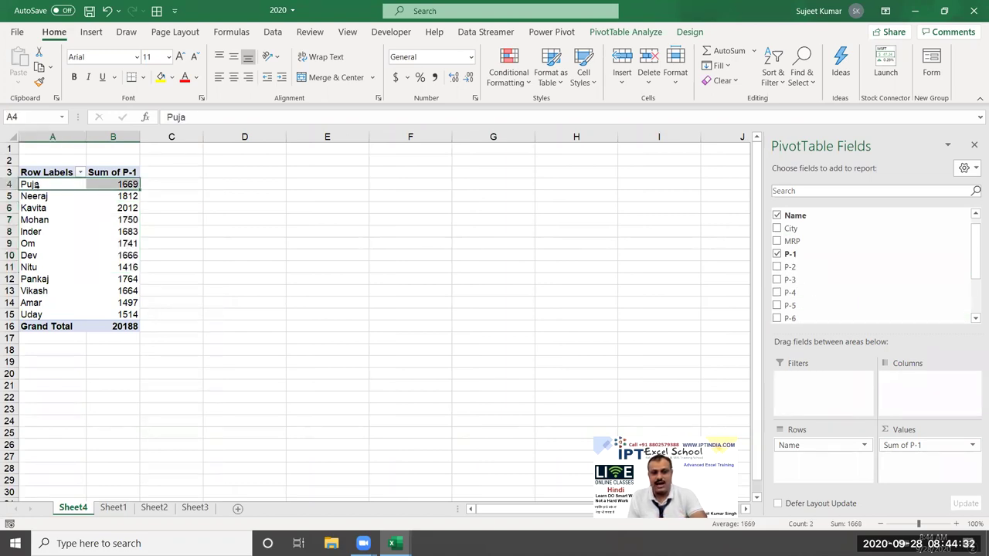
pyautogui.click(118, 184)
pyautogui.moveTo(110, 218)
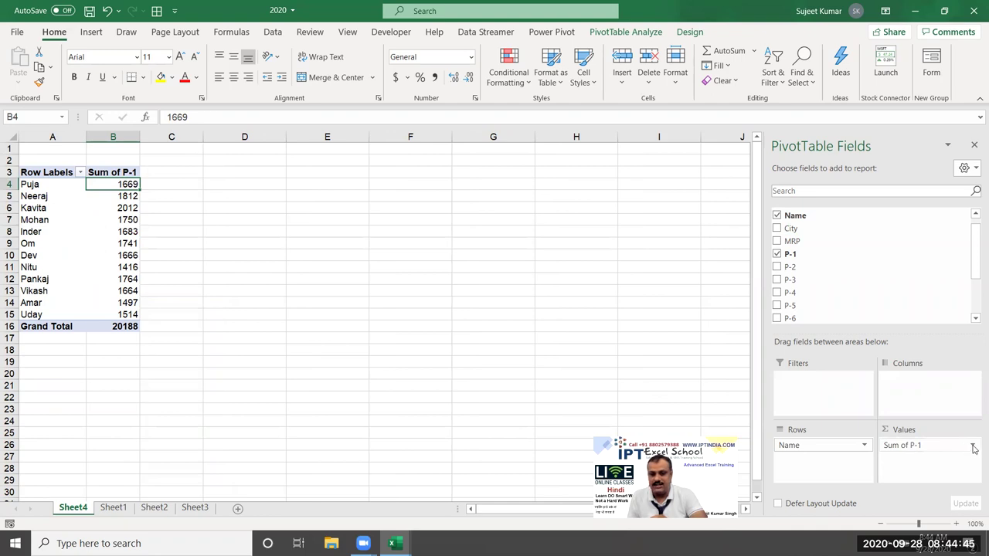
pyautogui.click(972, 445)
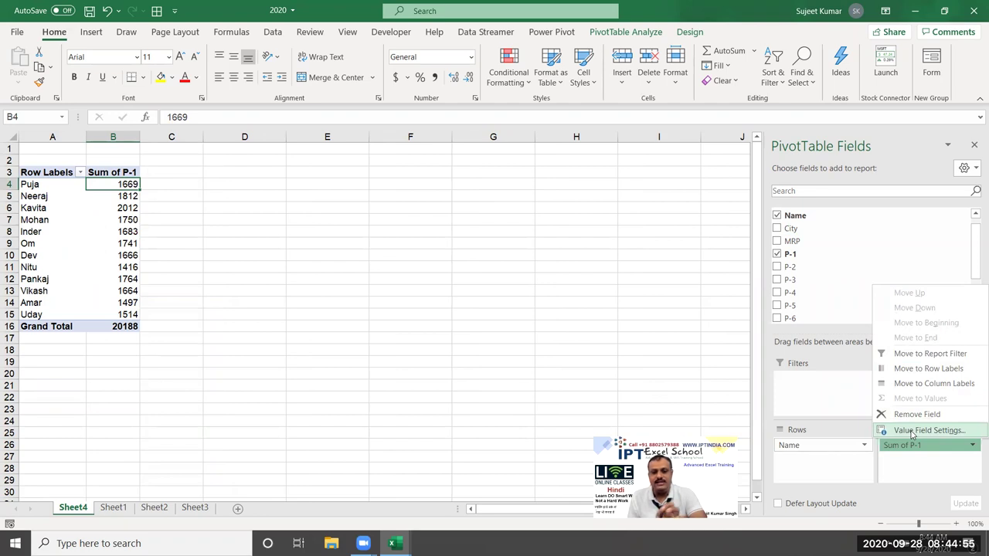
# - Accept the Sum of P-1 Value Field Settings unchanged
pyautogui.click(912, 433)
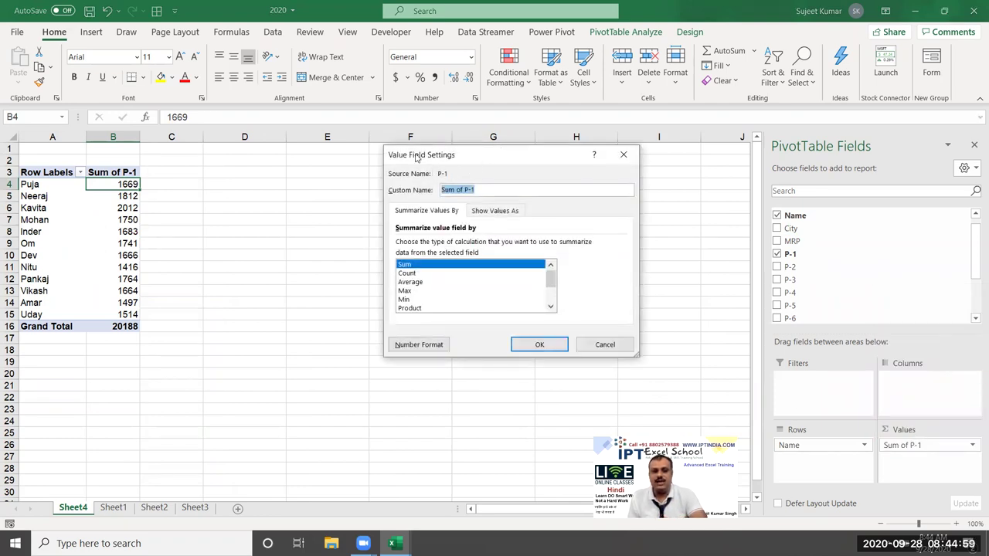
pyautogui.moveTo(420, 157); pyautogui.dragTo(324, 172)
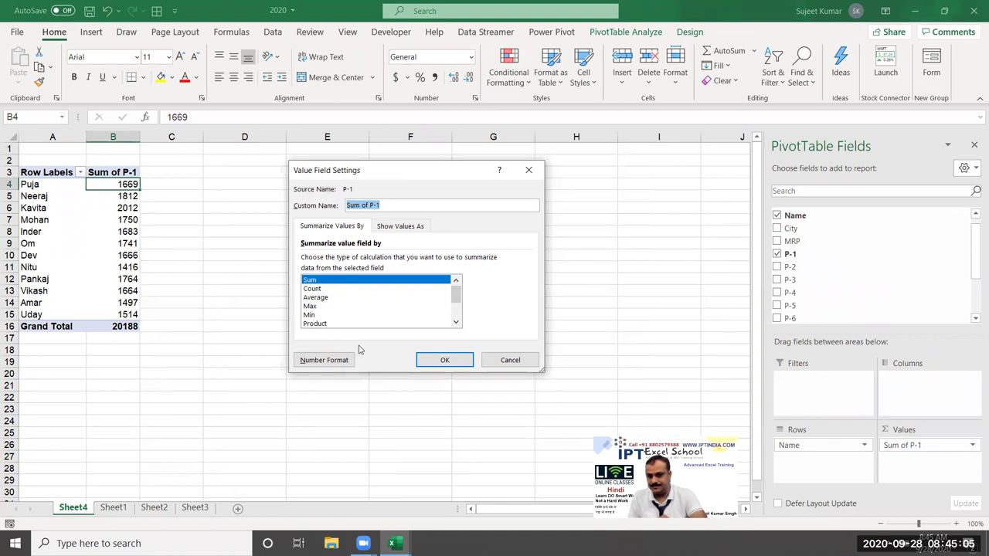
pyautogui.click(442, 360)
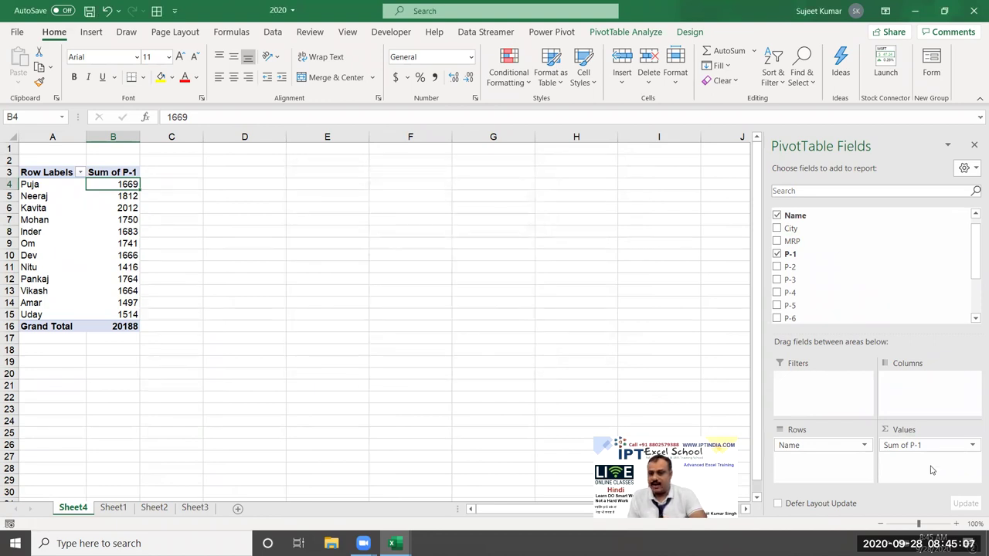
# - Add P-2 to Values as Sum of P-2 and select Kavita's P-1 and P-2 totals
pyautogui.moveTo(791, 266)
pyautogui.mouseDown()
pyautogui.moveTo(925, 465)
pyautogui.moveTo(911, 458)
pyautogui.mouseUp()
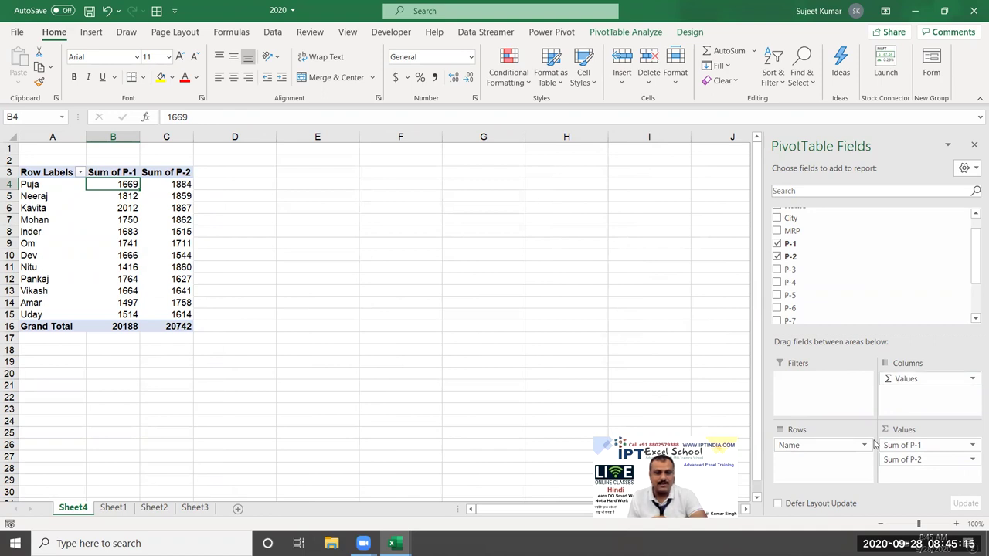
pyautogui.click(110, 205)
pyautogui.moveTo(110, 205); pyautogui.dragTo(172, 209)
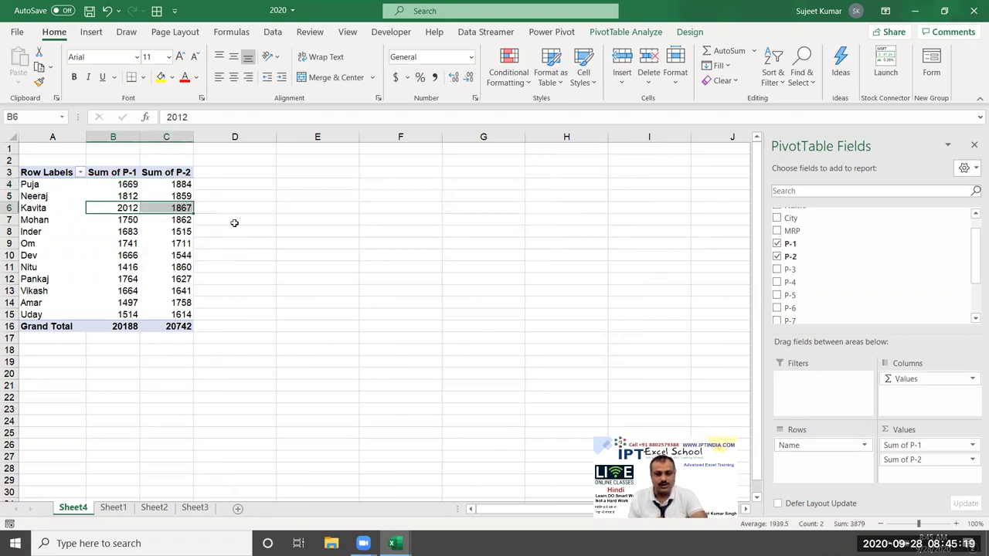
# - Move Σ Values to Rows to stack the sums, then back to Columns side by side
pyautogui.click(917, 382)
pyautogui.moveTo(917, 382); pyautogui.dragTo(773, 459)
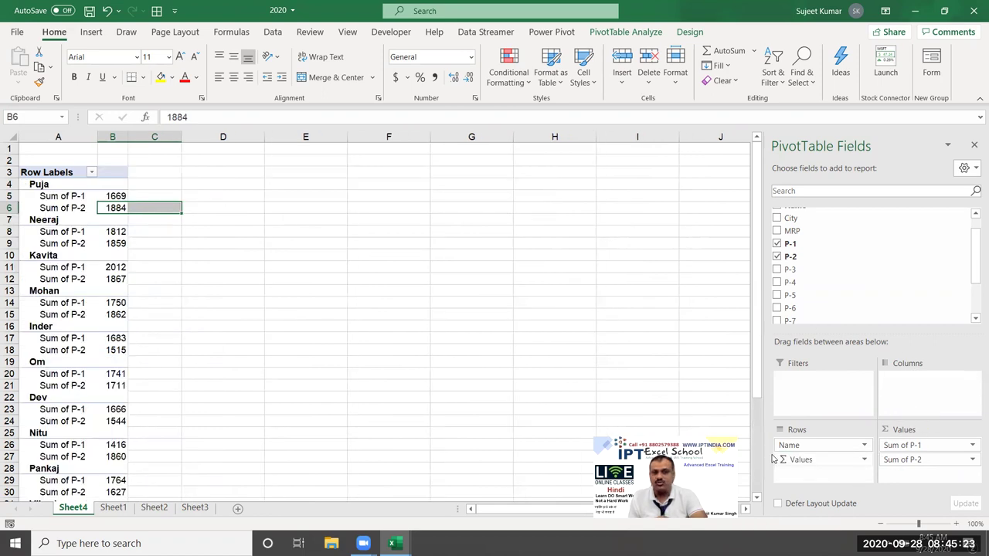
pyautogui.click(40, 186)
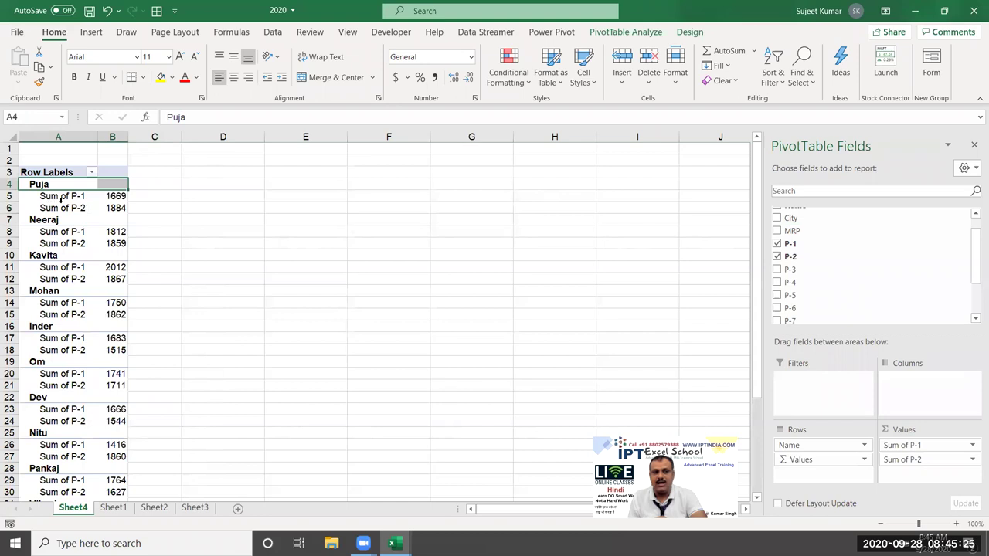
pyautogui.click(62, 203)
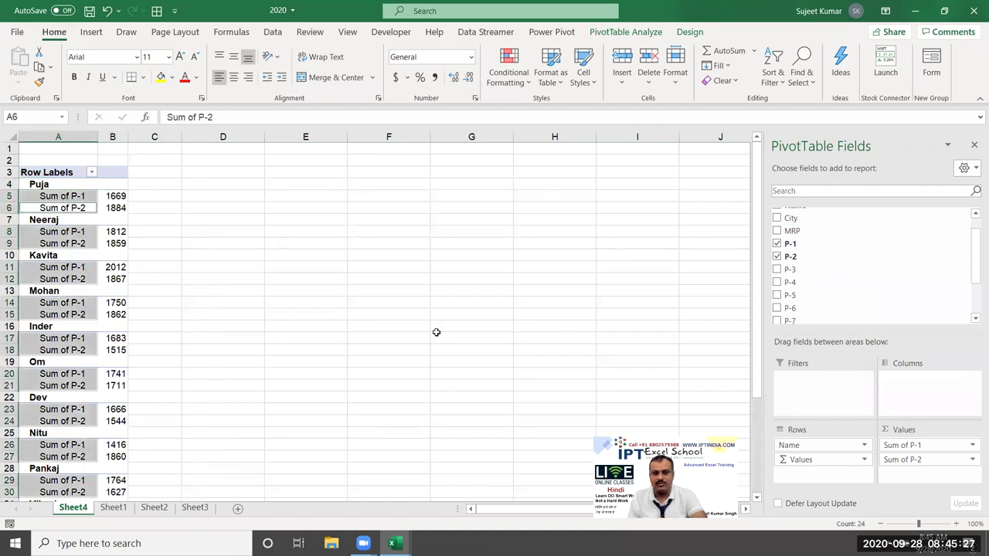
pyautogui.moveTo(800, 459); pyautogui.dragTo(916, 401)
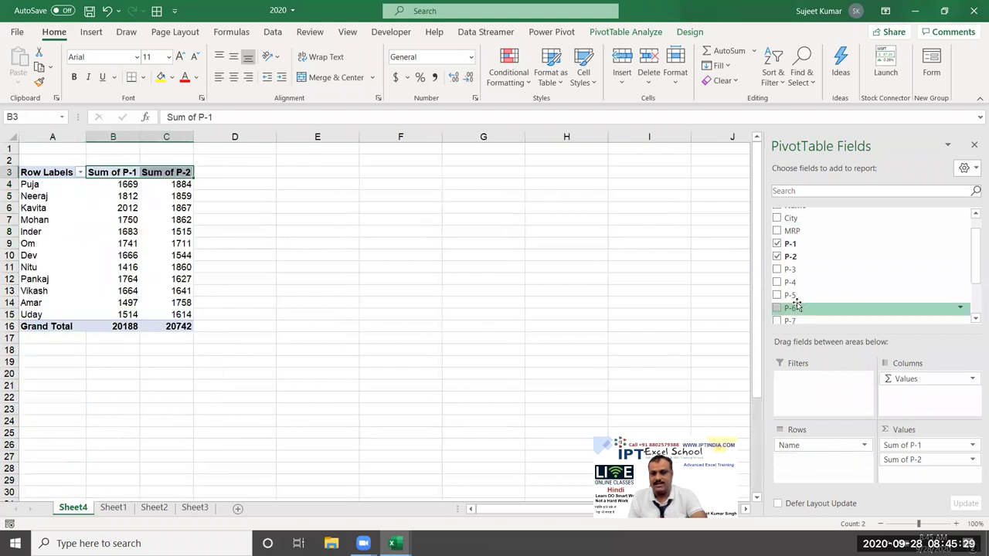
# - Add P-3, P-4, P-5, P-6, P-7, P-8, P-9 and P-10 as sum columns
pyautogui.click(777, 275)
pyautogui.click(777, 282)
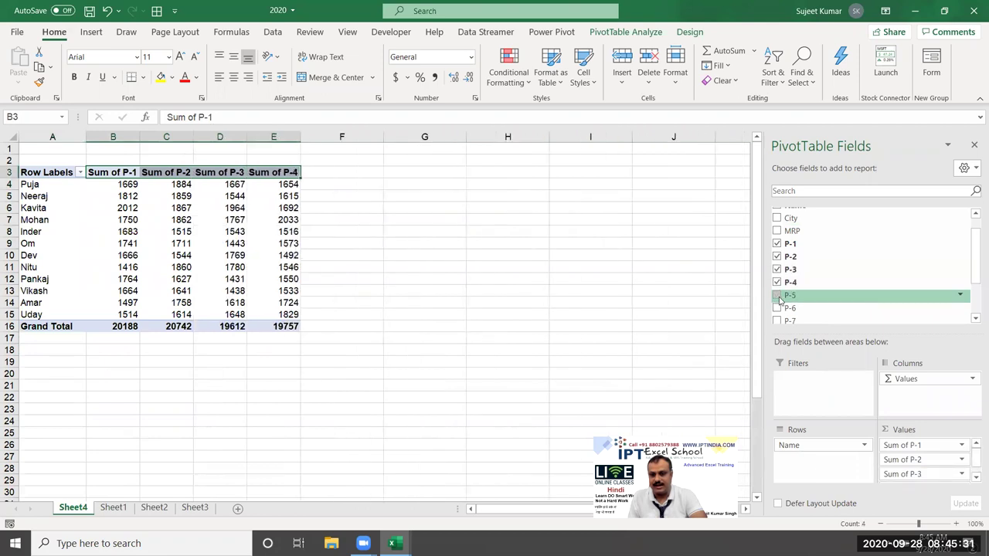
pyautogui.click(784, 307)
pyautogui.scroll(-3, 789, 304)
pyautogui.click(776, 234)
pyautogui.click(776, 261)
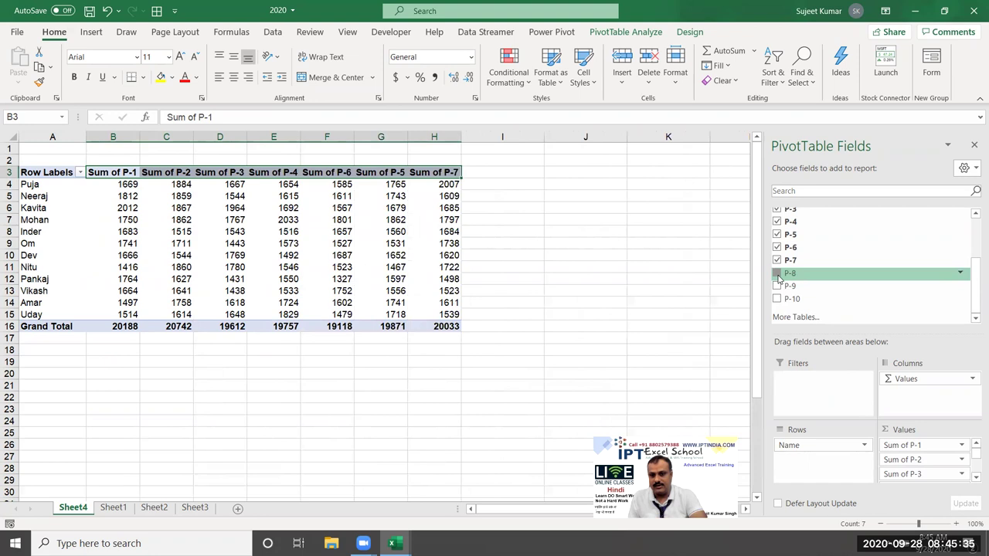
pyautogui.click(777, 274)
pyautogui.click(777, 286)
pyautogui.click(777, 299)
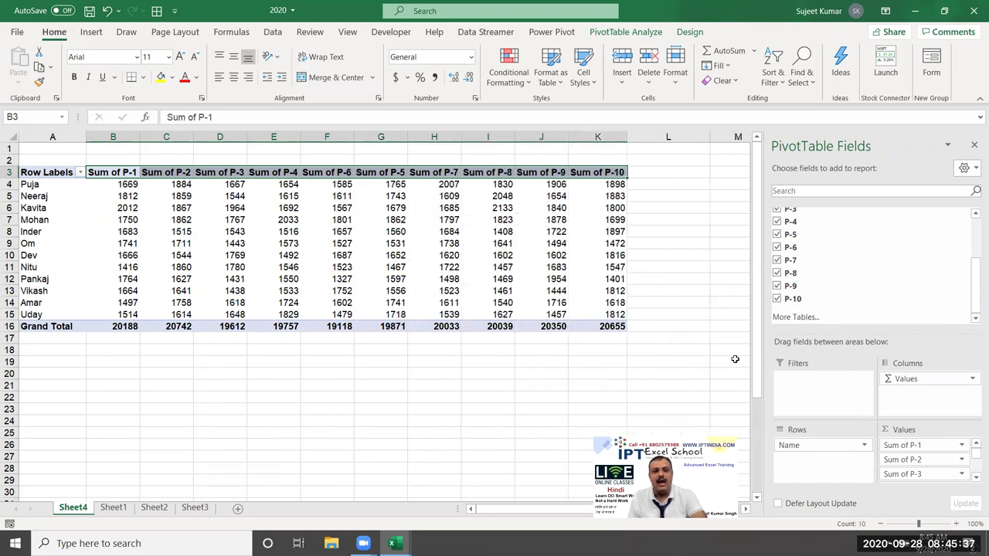
pyautogui.click(111, 208)
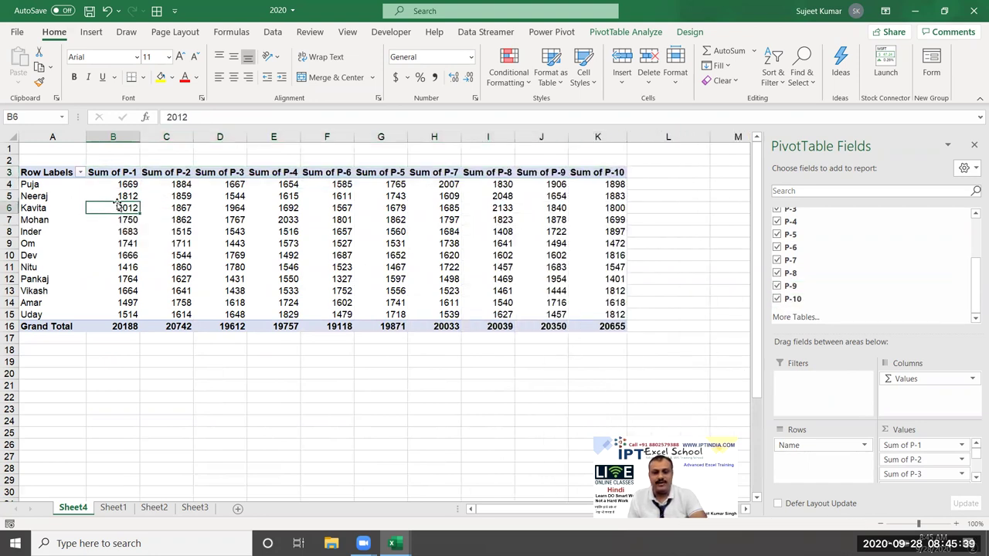
pyautogui.moveTo(919, 378)
pyautogui.mouseDown()
pyautogui.moveTo(859, 469)
pyautogui.moveTo(824, 477)
pyautogui.moveTo(810, 468)
pyautogui.mouseUp()
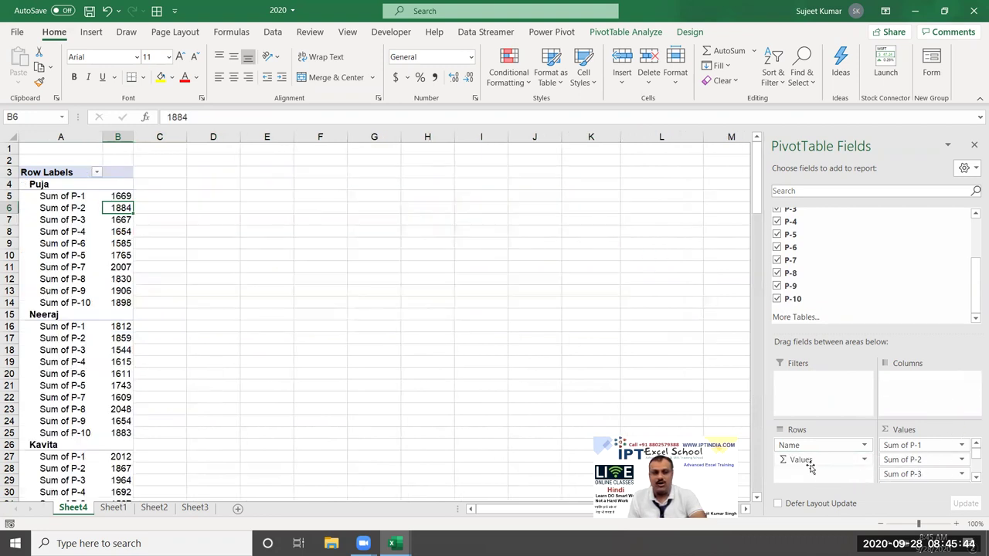
pyautogui.click(65, 196)
pyautogui.moveTo(65, 197)
pyautogui.mouseDown()
pyautogui.moveTo(108, 302)
pyautogui.moveTo(114, 408)
pyautogui.mouseUp()
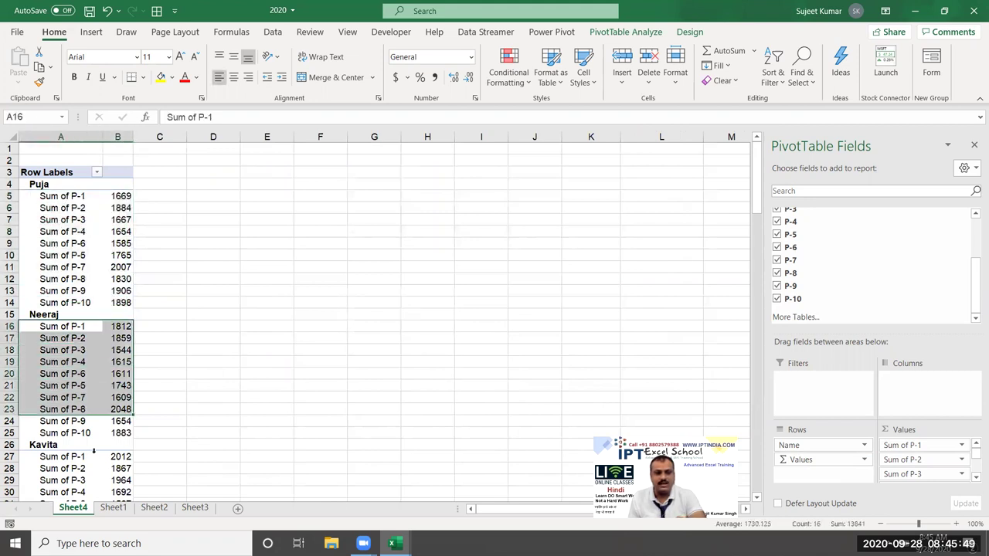
pyautogui.moveTo(88, 468); pyautogui.dragTo(97, 485)
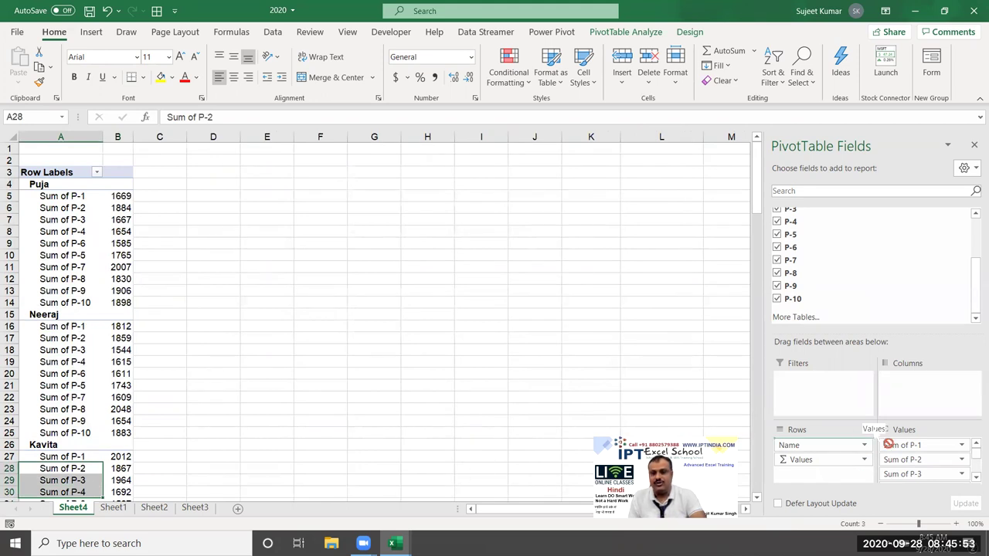
pyautogui.moveTo(807, 460); pyautogui.dragTo(905, 396)
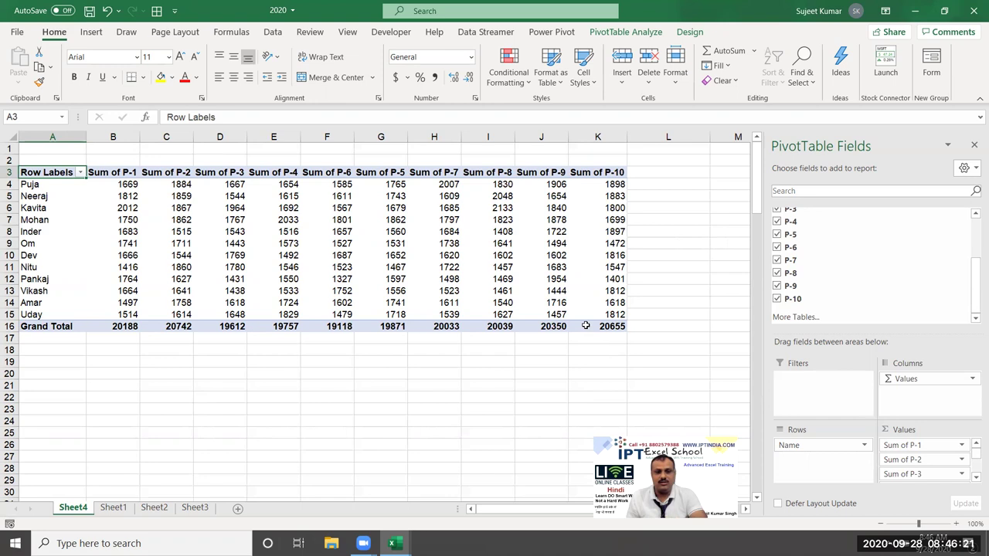
# - Turn on filters in Sheet1 and filter the Name column to show only Puja
pyautogui.click(113, 508)
pyautogui.click(218, 195)
pyautogui.moveTo(229, 161); pyautogui.dragTo(231, 445)
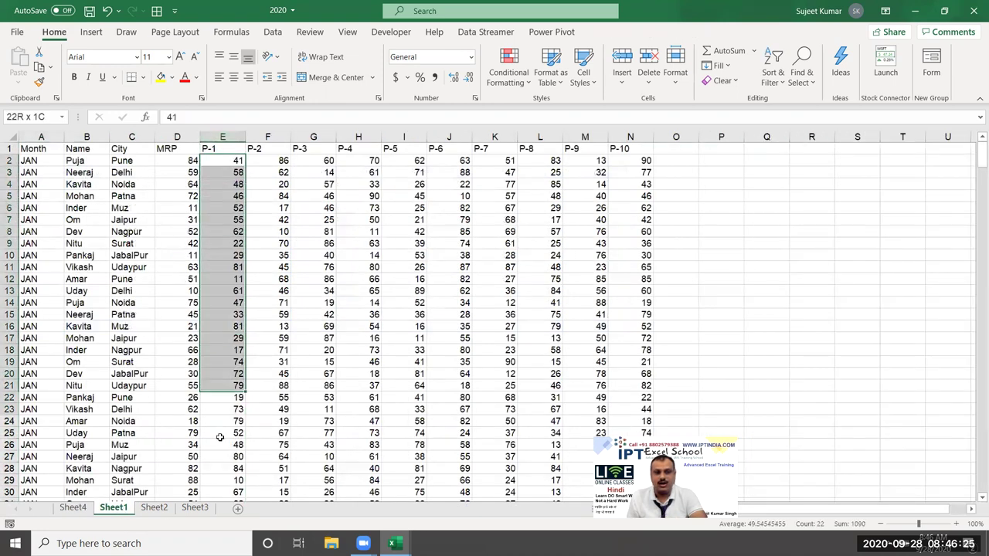
pyautogui.click(32, 153)
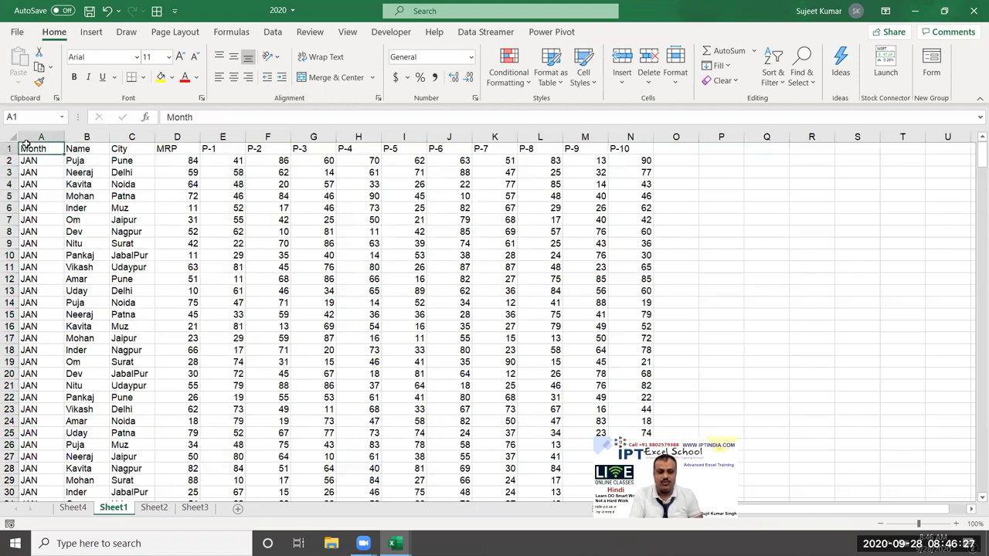
pyautogui.hotkey('ctrl', 'shift', 'l')
pyautogui.click(104, 149)
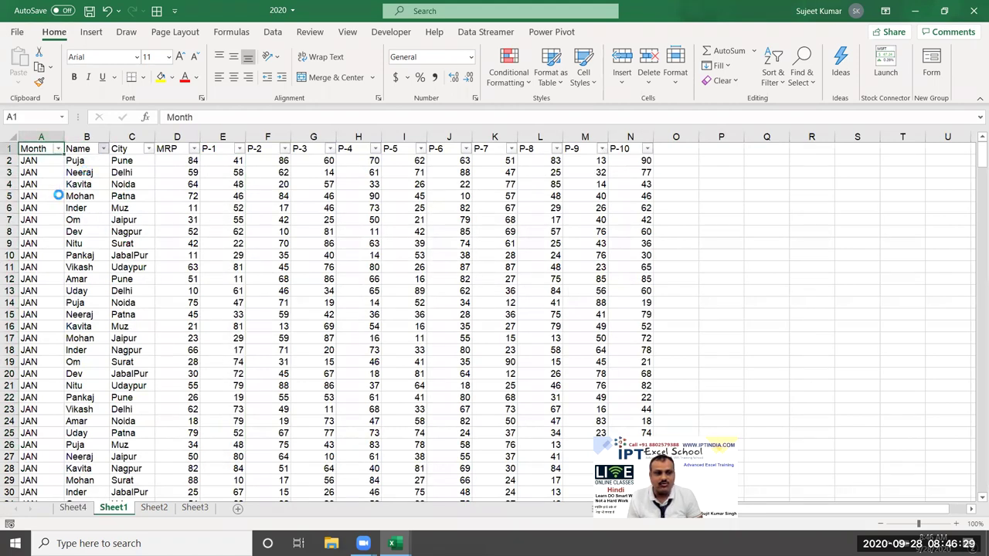
pyautogui.click(134, 300)
pyautogui.scroll(-2, 135, 332)
pyautogui.click(133, 369)
pyautogui.click(192, 419)
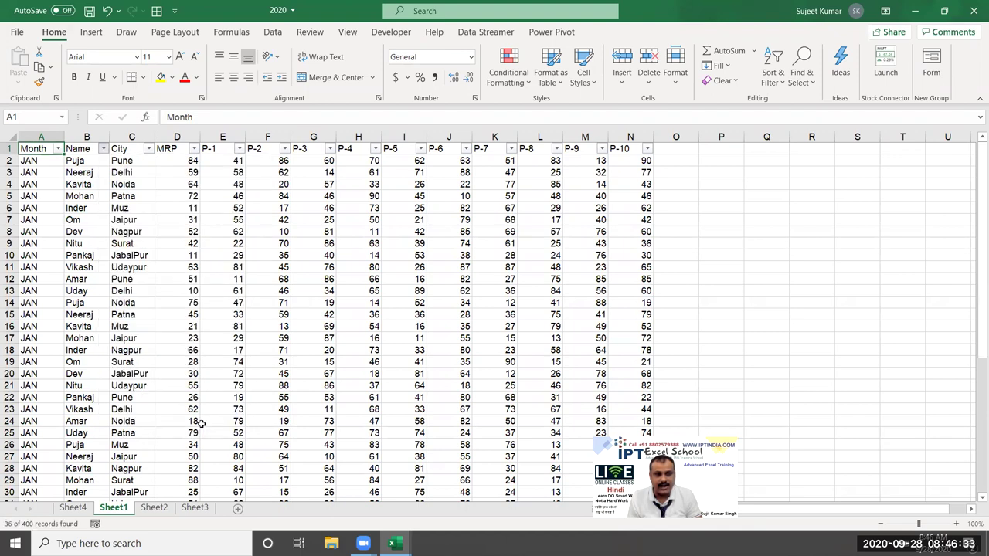
# - Sum Puja's visible P-1 values and compare them with the PivotTable total of 1669
pyautogui.click(185, 161)
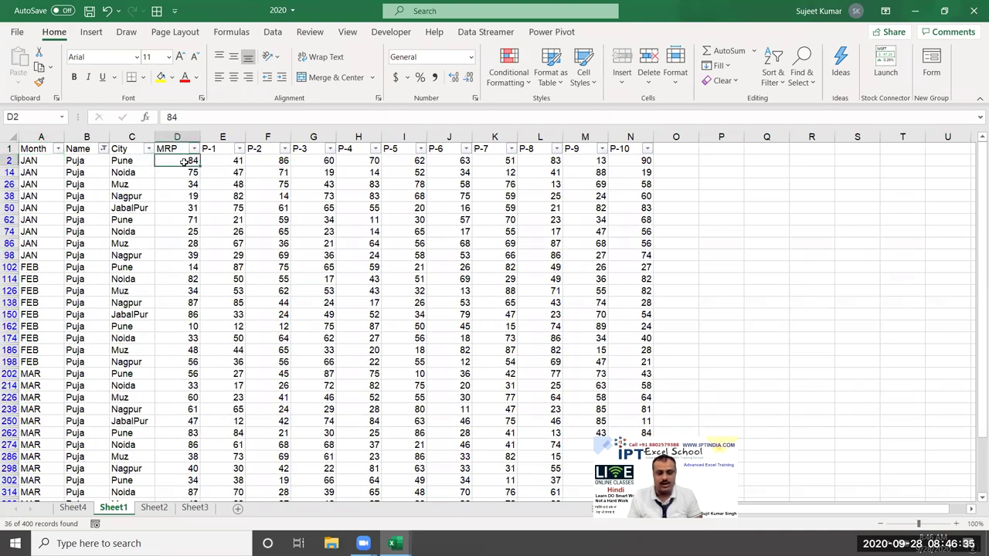
pyautogui.press('Right')
pyautogui.hotkey('ctrl', 'shift', 'Down')
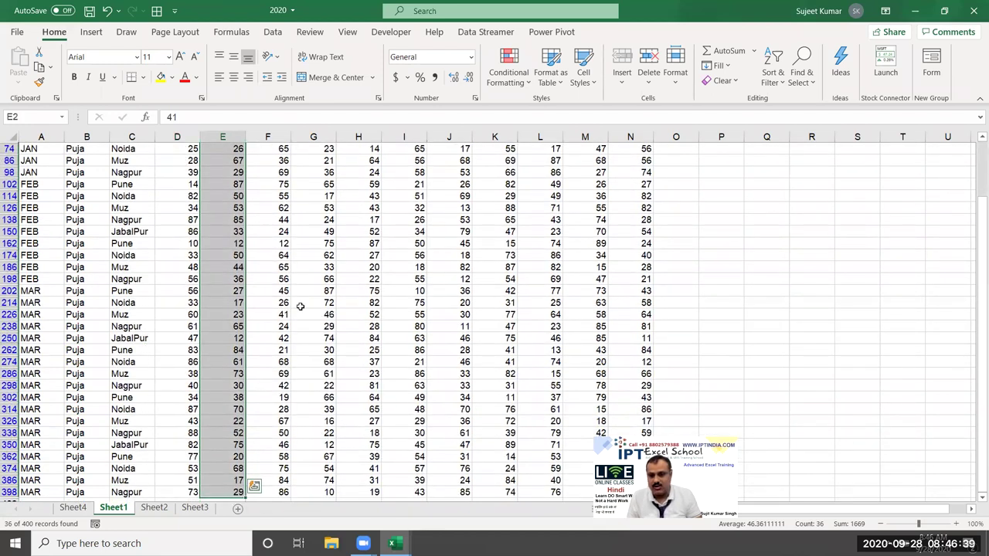
pyautogui.click(80, 513)
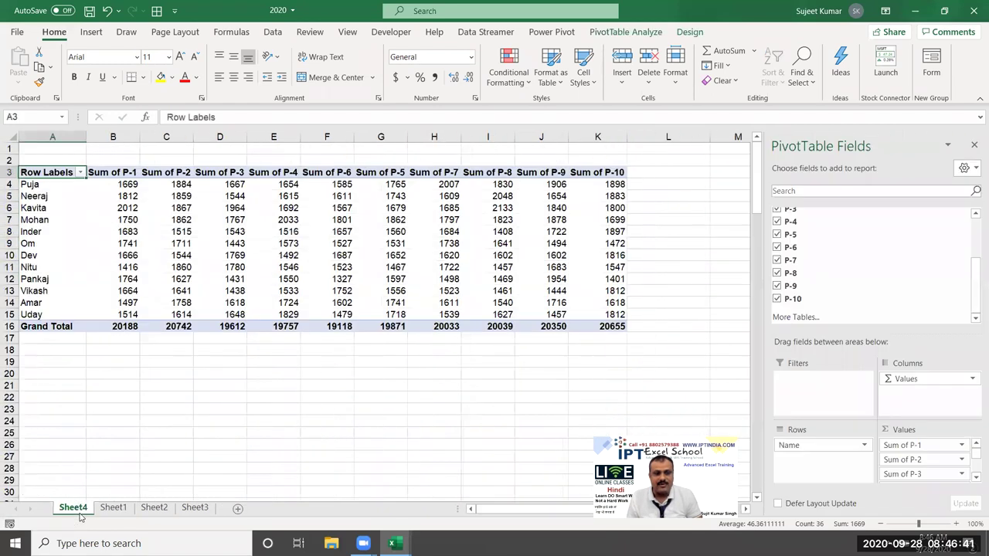
pyautogui.click(131, 186)
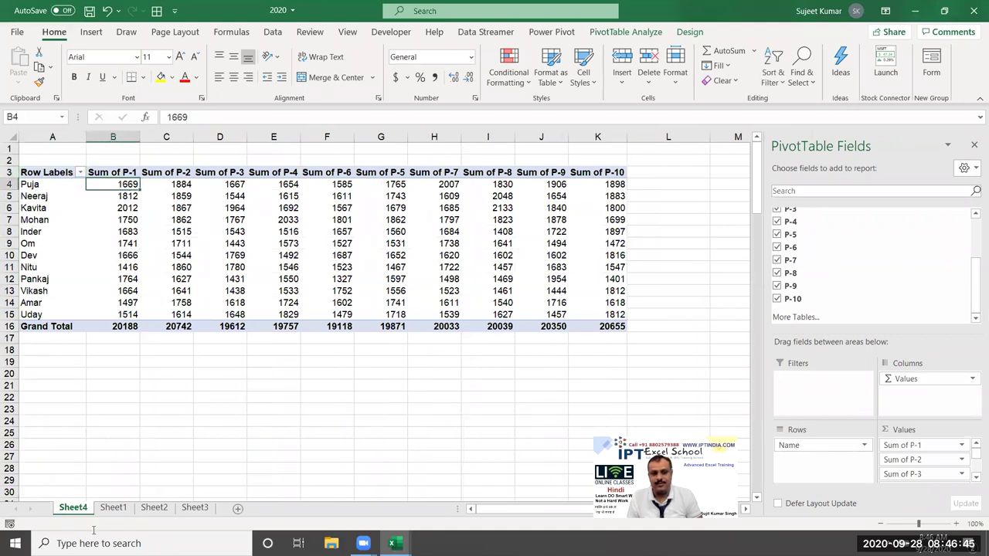
# - Select Puja's P-2 values on Sheet1 to check the 1884 total, then return to Sheet4
pyautogui.click(112, 507)
pyautogui.press('Right')
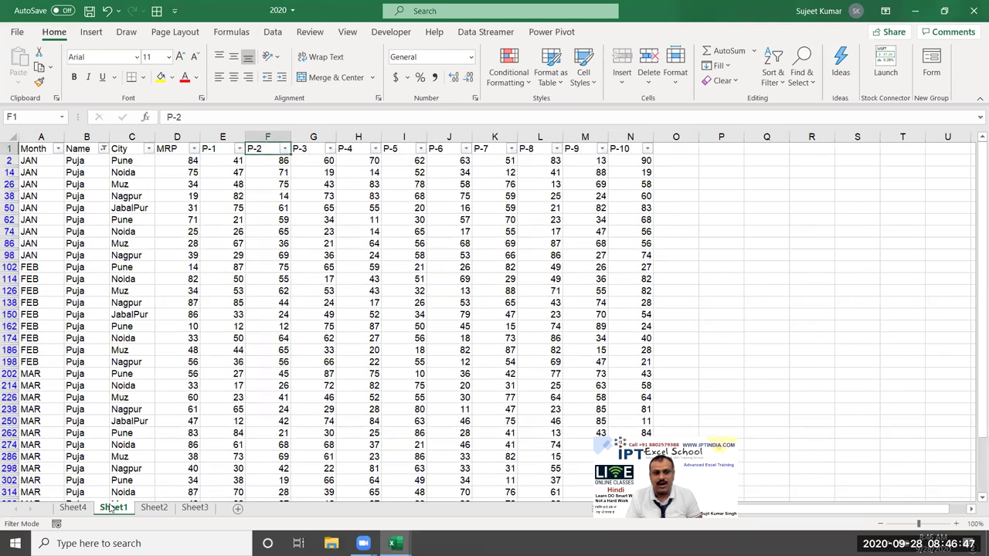
pyautogui.hotkey('ctrl', 'shift', 'Down')
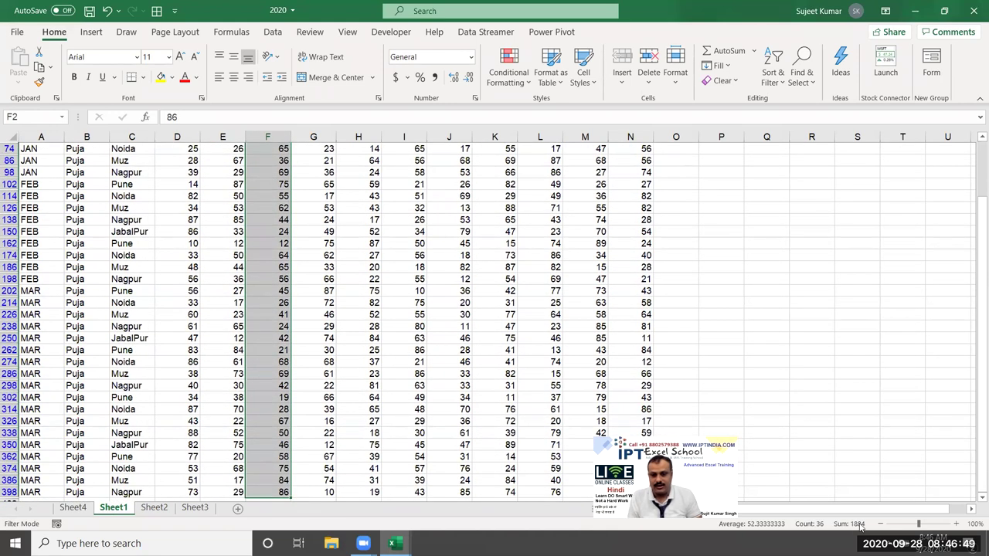
pyautogui.click(73, 508)
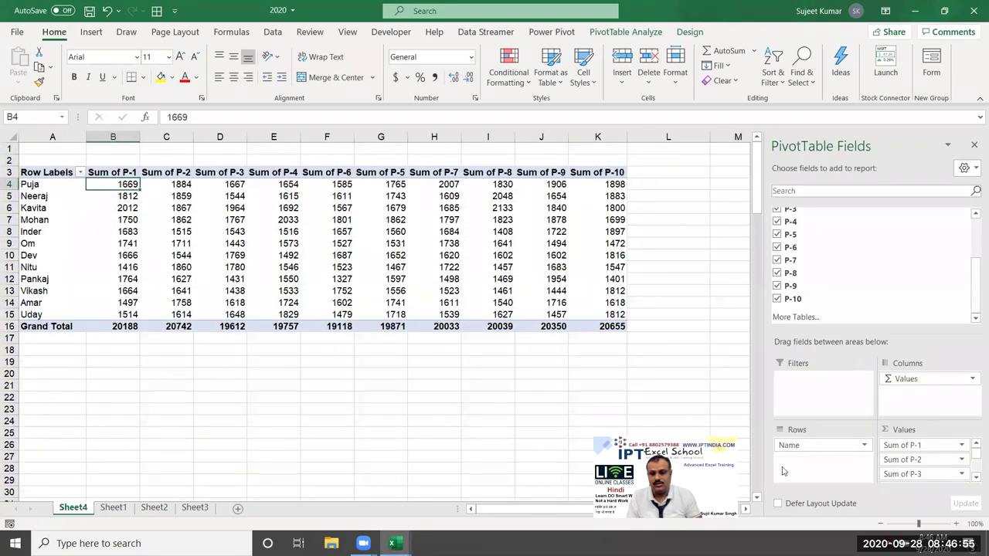
pyautogui.moveTo(934, 378)
pyautogui.mouseDown()
pyautogui.moveTo(852, 462)
pyautogui.moveTo(838, 458)
pyautogui.moveTo(898, 435)
pyautogui.moveTo(915, 377)
pyautogui.mouseUp()
pyautogui.moveTo(31, 184); pyautogui.dragTo(46, 314)
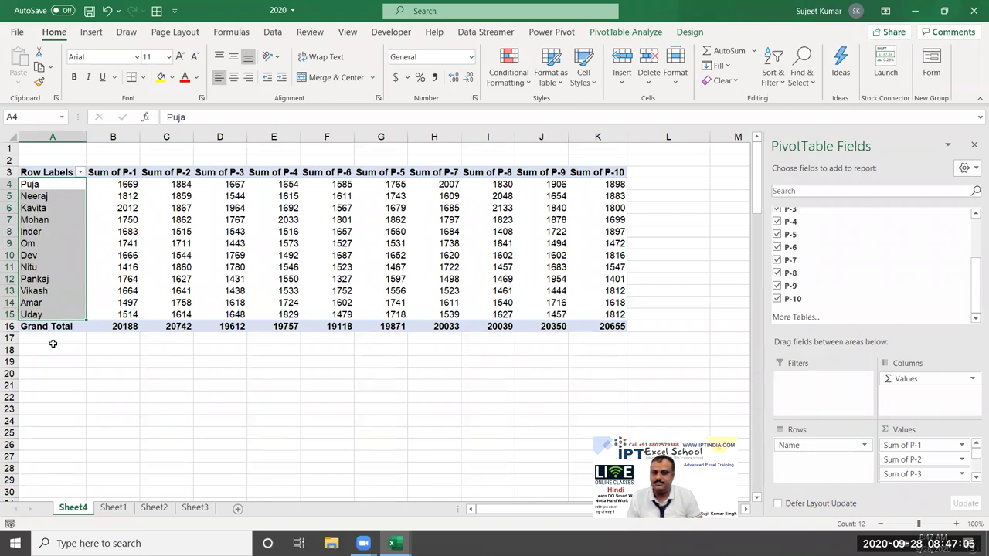
pyautogui.press('Return')
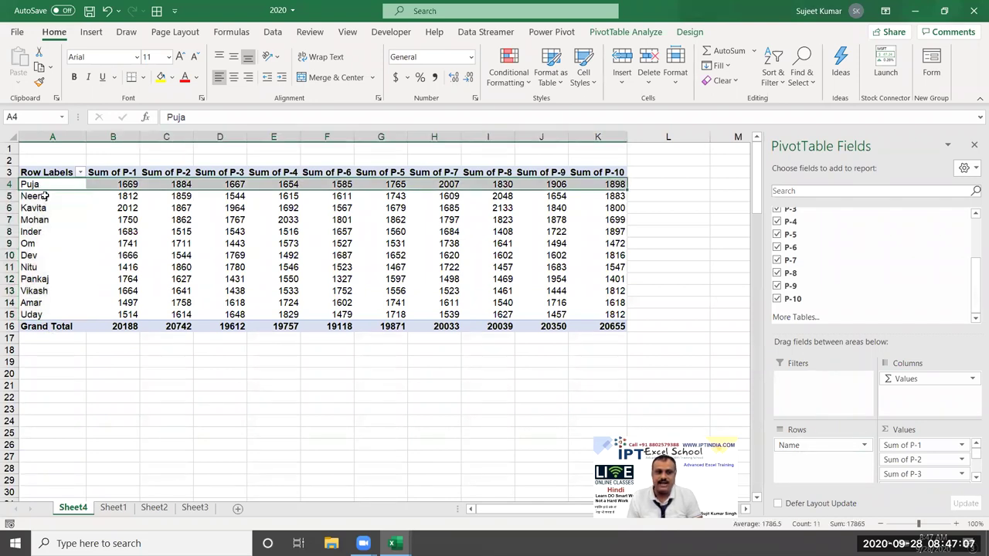
pyautogui.press('Return')
pyautogui.moveTo(47, 197); pyautogui.dragTo(46, 211)
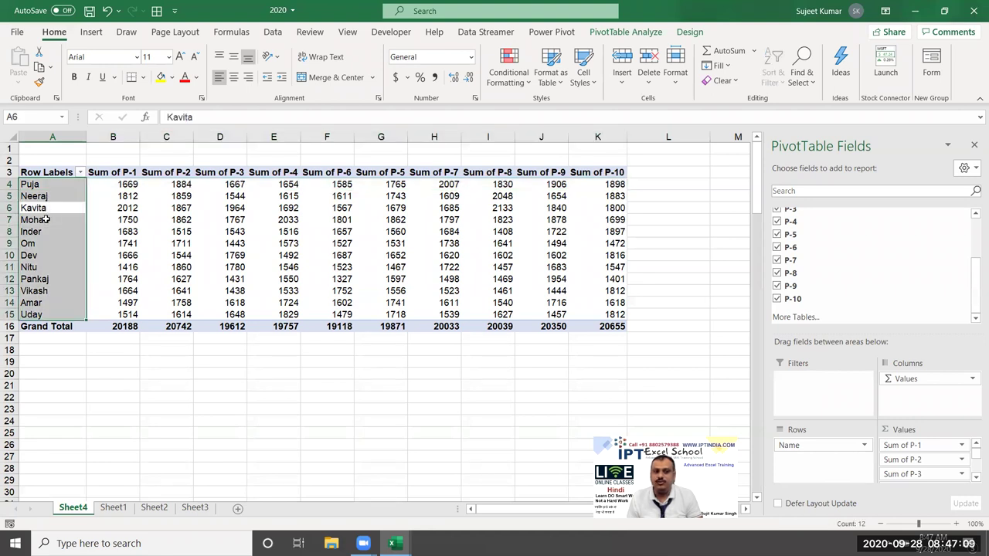
pyautogui.click(46, 219)
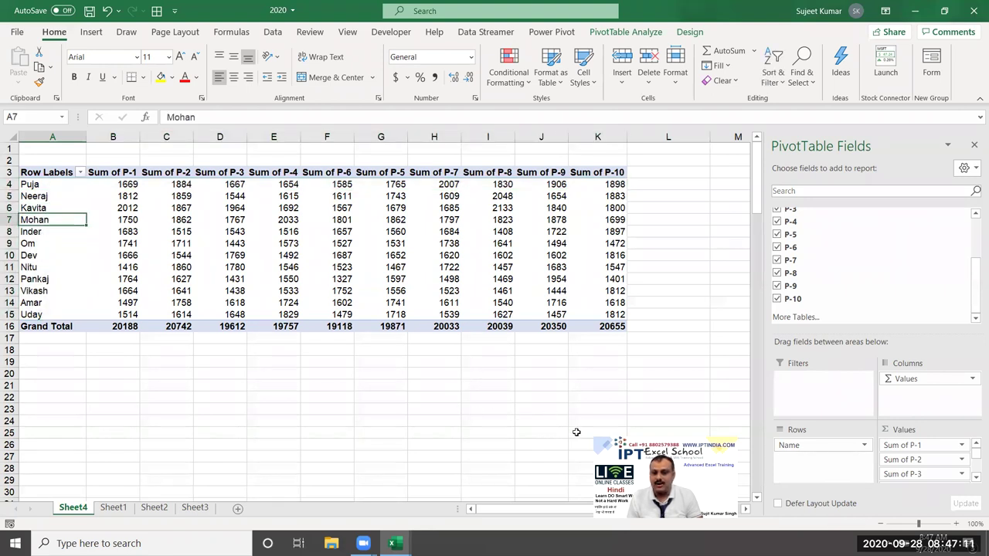
pyautogui.moveTo(577, 432); pyautogui.dragTo(823, 457)
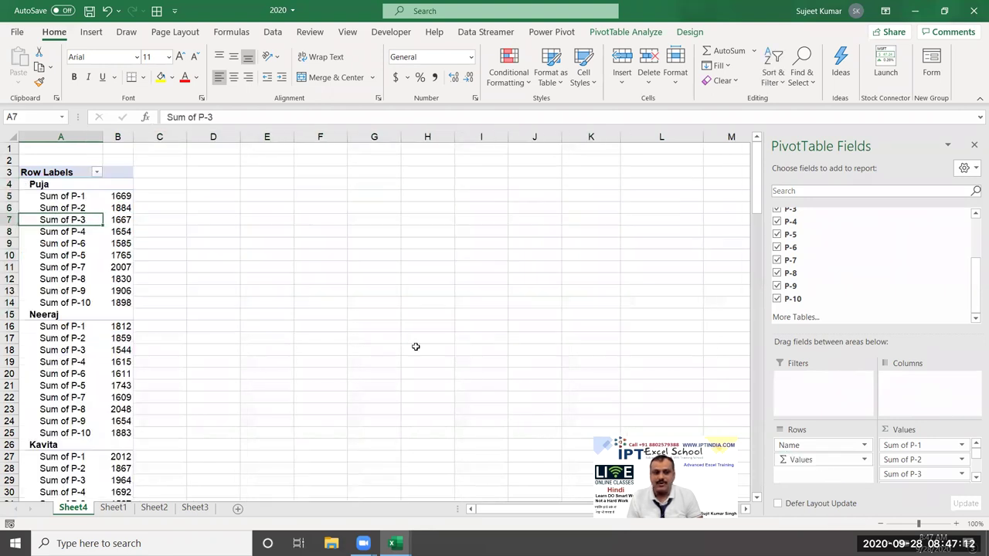
pyautogui.click(81, 208)
pyautogui.click(81, 198)
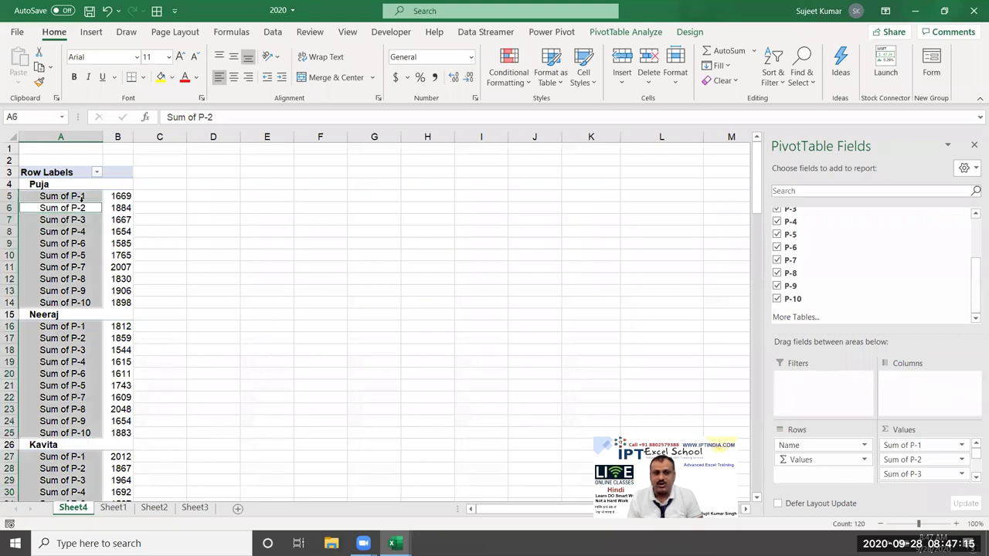
pyautogui.moveTo(82, 196); pyautogui.dragTo(69, 290)
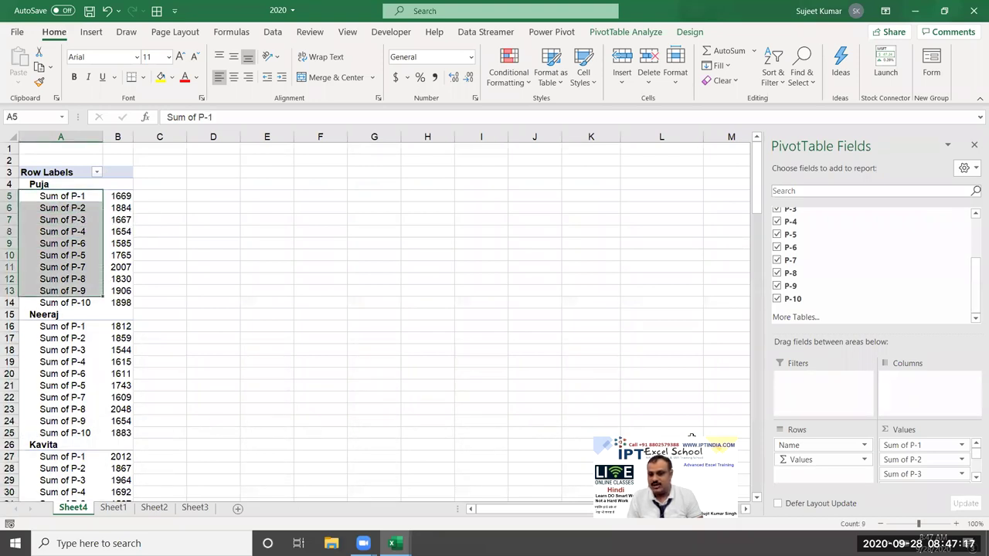
pyautogui.click(975, 478)
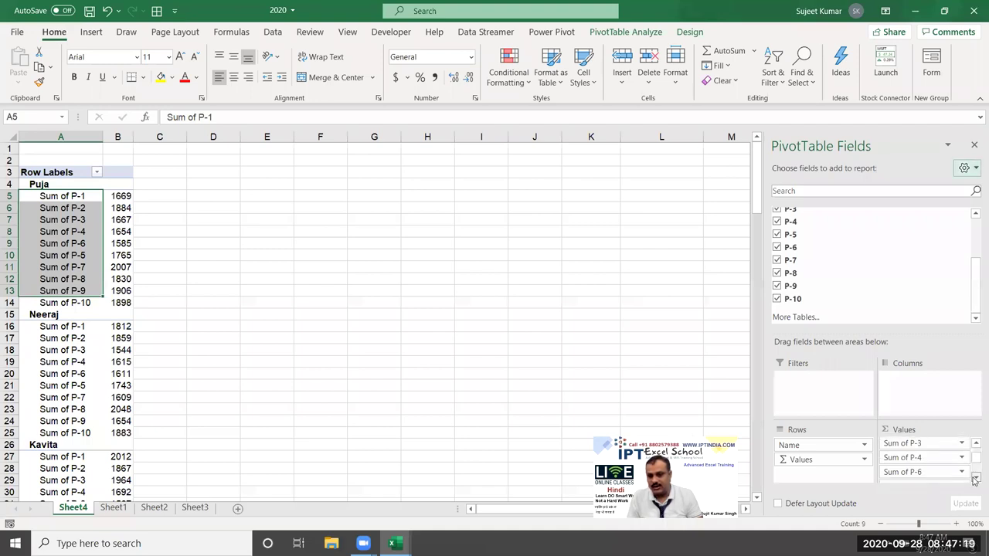
pyautogui.click(974, 478)
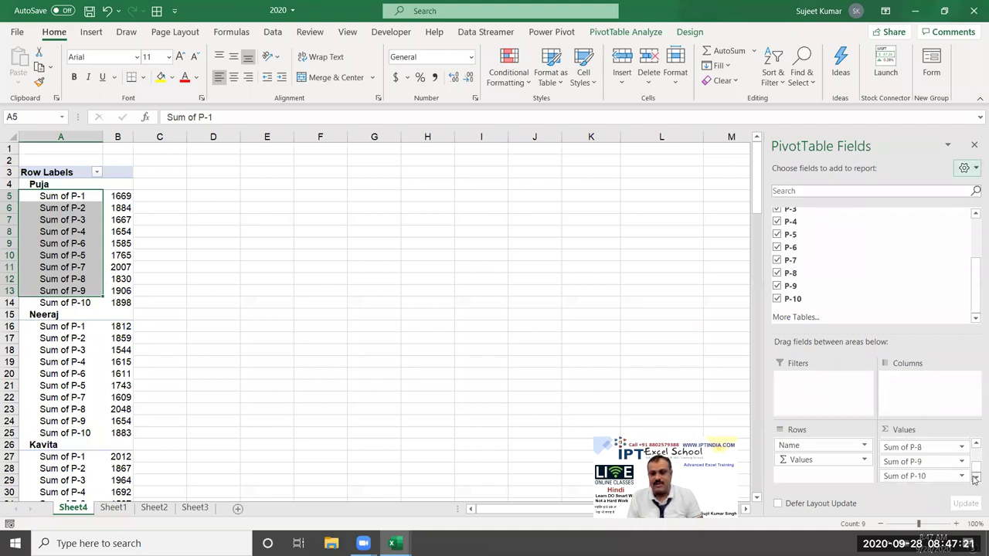
pyautogui.moveTo(919, 476)
pyautogui.mouseDown()
pyautogui.moveTo(930, 464)
pyautogui.moveTo(935, 481)
pyautogui.moveTo(927, 478)
pyautogui.mouseUp()
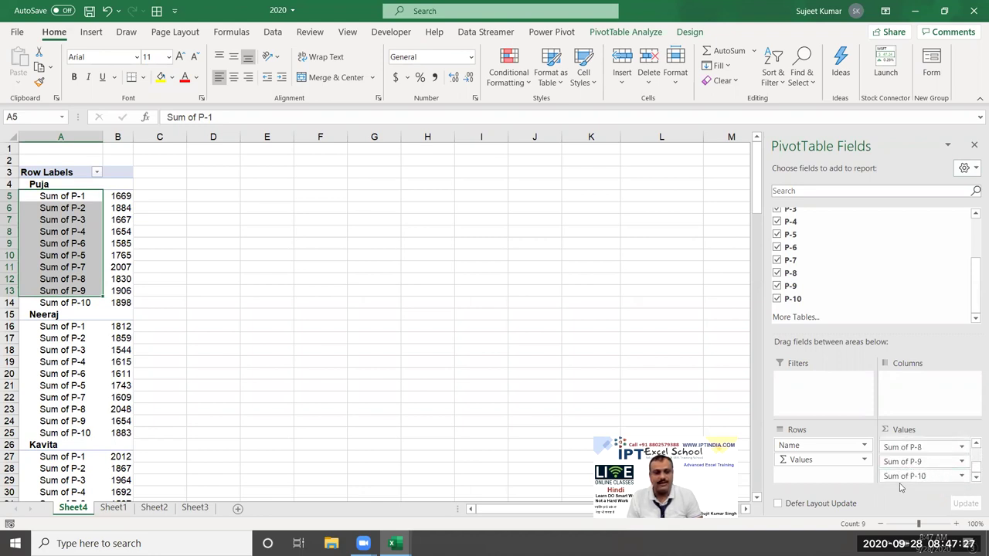
pyautogui.click(974, 445)
pyautogui.click(974, 445)
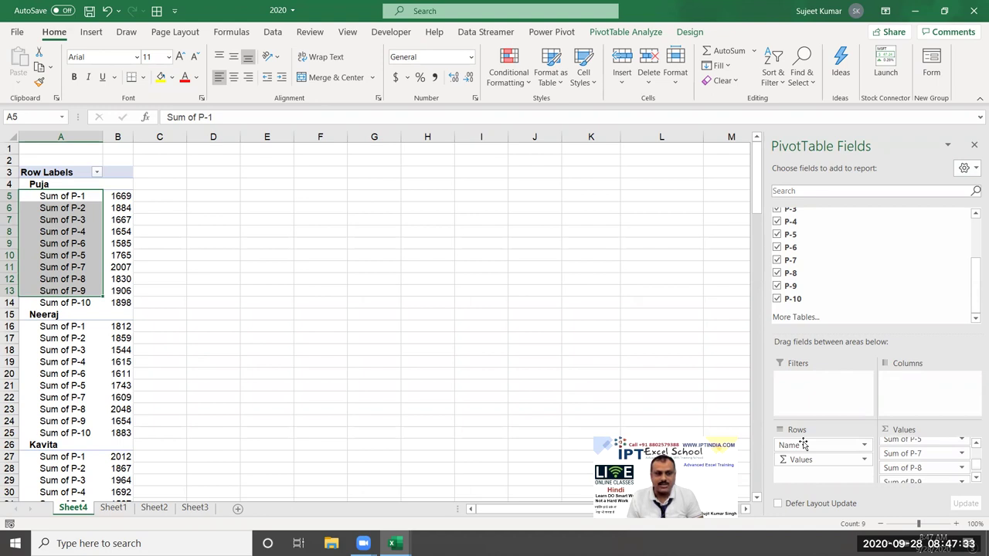
pyautogui.moveTo(800, 459); pyautogui.dragTo(914, 411)
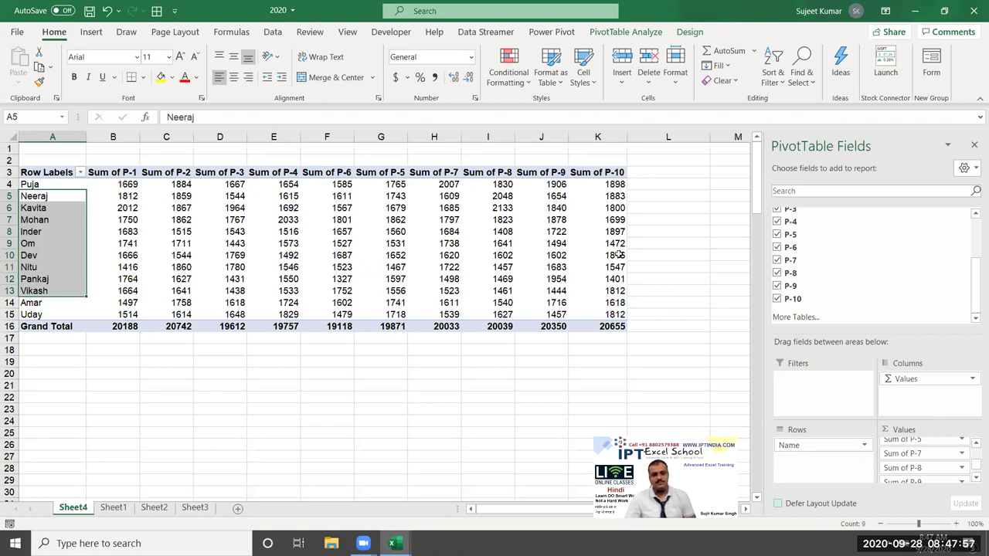
pyautogui.click(231, 312)
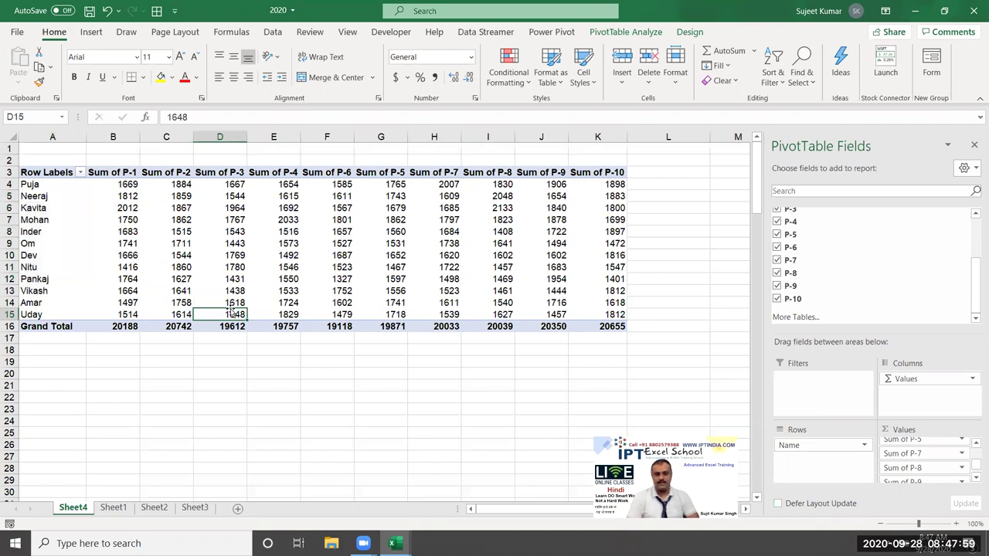
# - Replace the Row Labels heading in A3 with the text Name
pyautogui.click(51, 171)
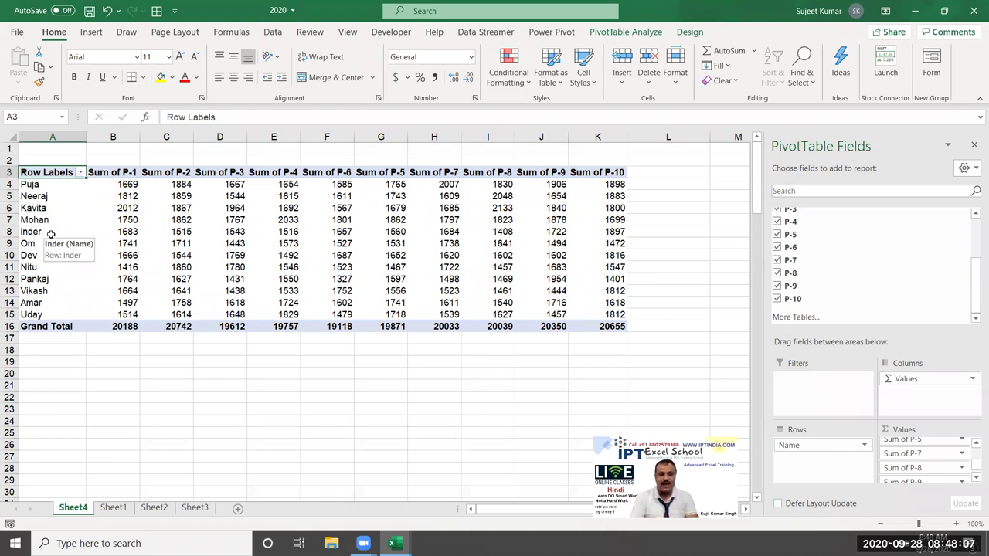
pyautogui.write('Name')
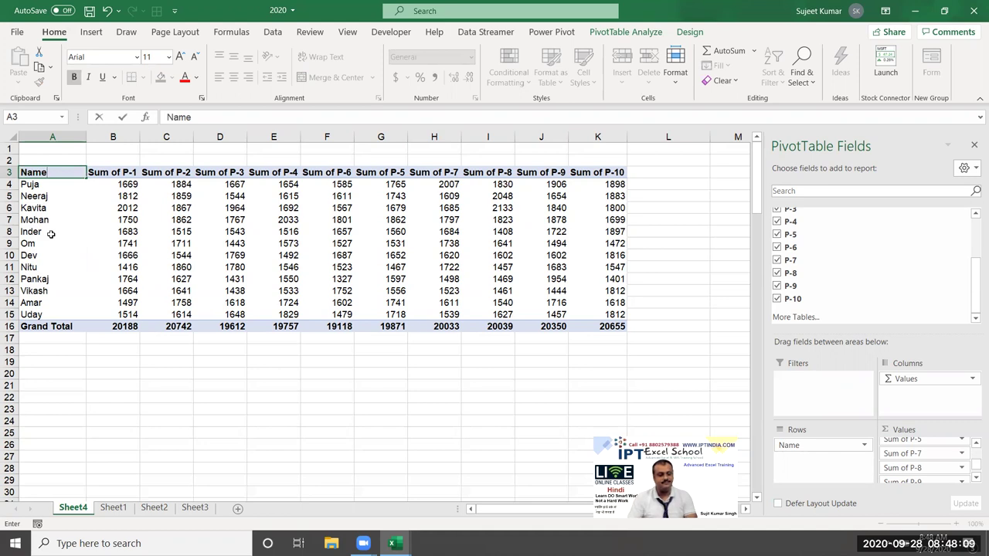
pyautogui.press('Tab')
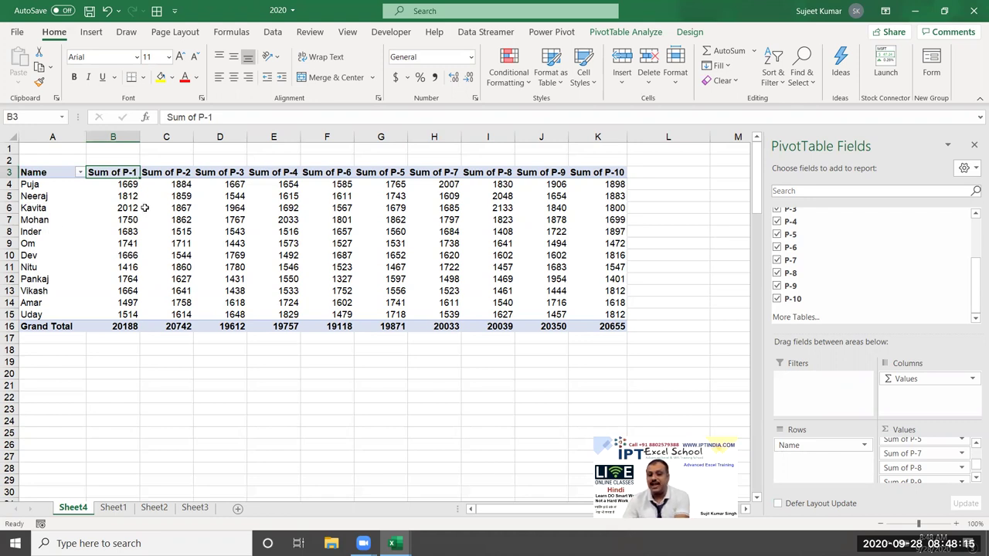
# - Select the value headings, the name labels Puja to Amar, Grand Total and the P totals block
pyautogui.click(34, 175)
pyautogui.moveTo(100, 174); pyautogui.dragTo(628, 170)
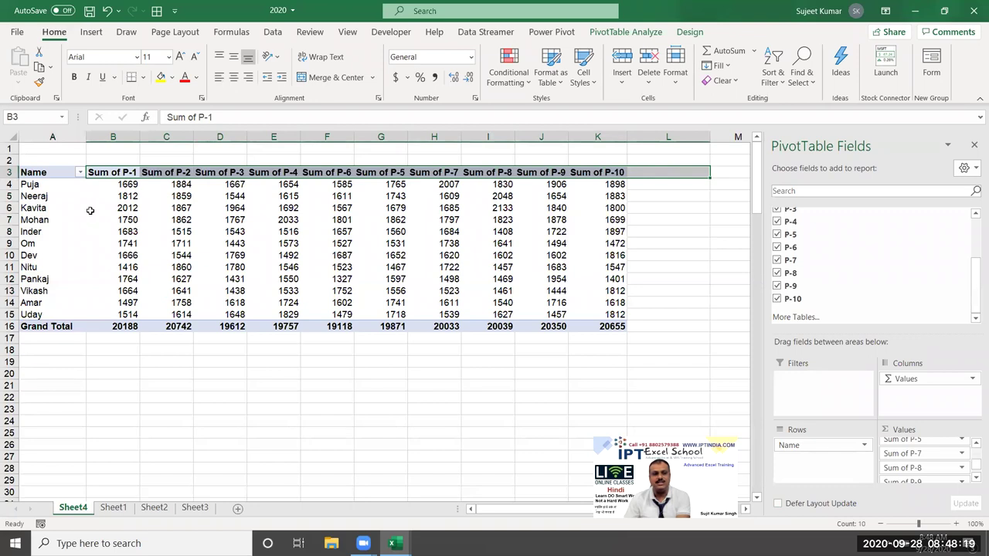
pyautogui.moveTo(36, 184); pyautogui.dragTo(47, 315)
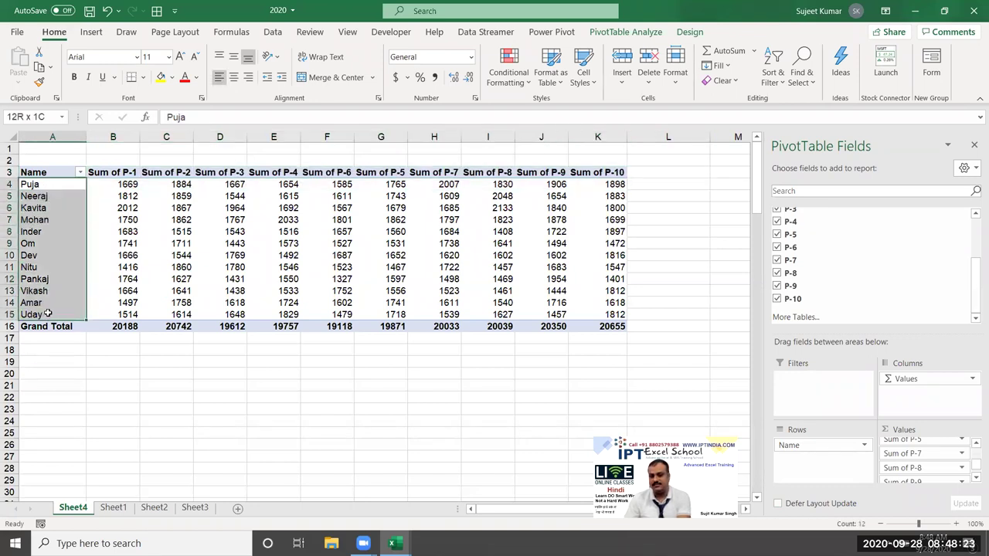
pyautogui.click(46, 327)
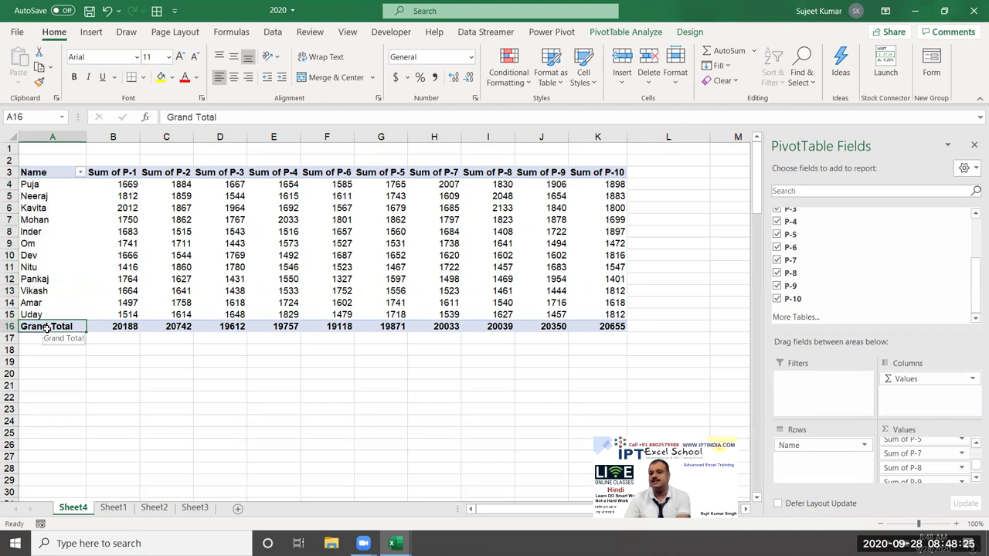
pyautogui.moveTo(120, 186)
pyautogui.mouseDown()
pyautogui.moveTo(444, 249)
pyautogui.moveTo(598, 328)
pyautogui.mouseUp()
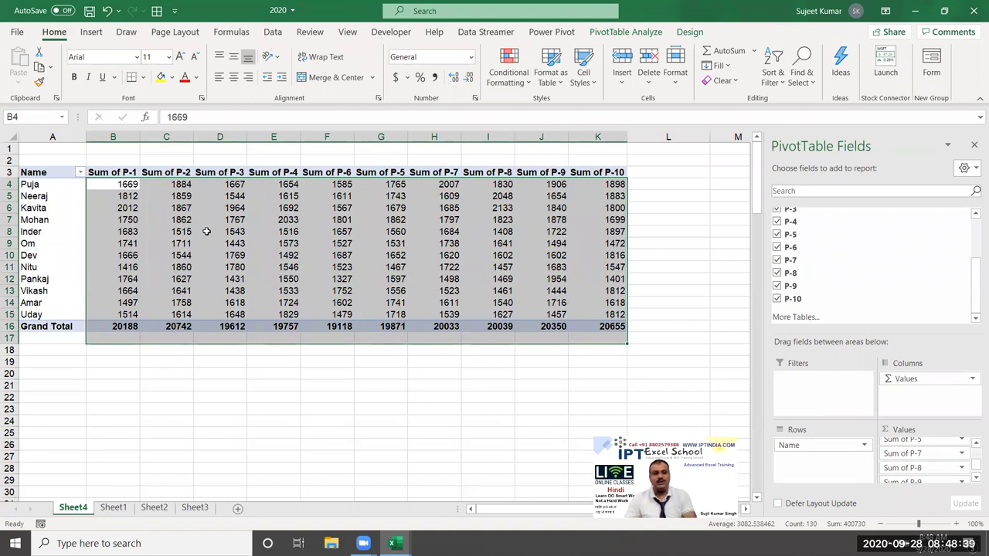
# - Rename the Sum of P-1 heading to P-1, clearing the duplicate-name warning
pyautogui.click(112, 172)
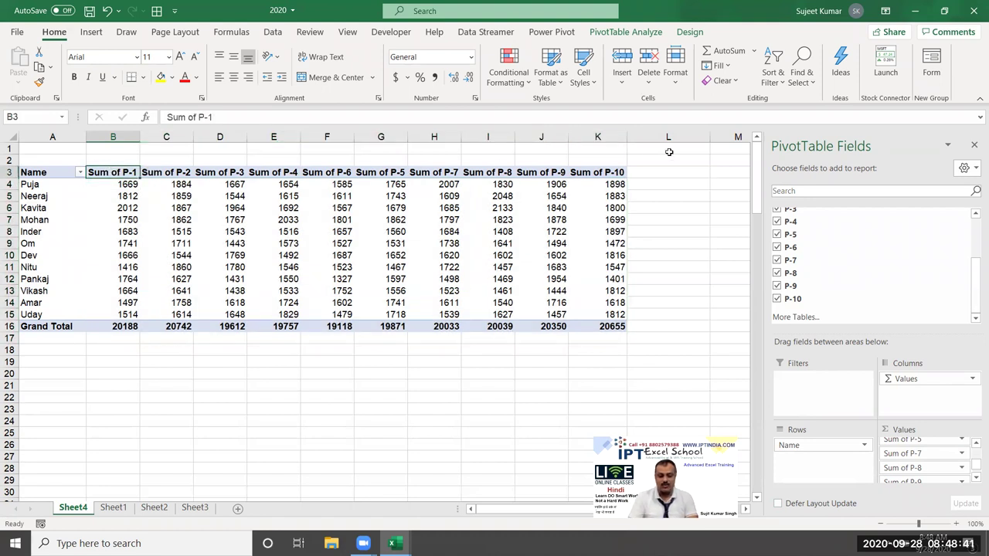
pyautogui.write('P-1')
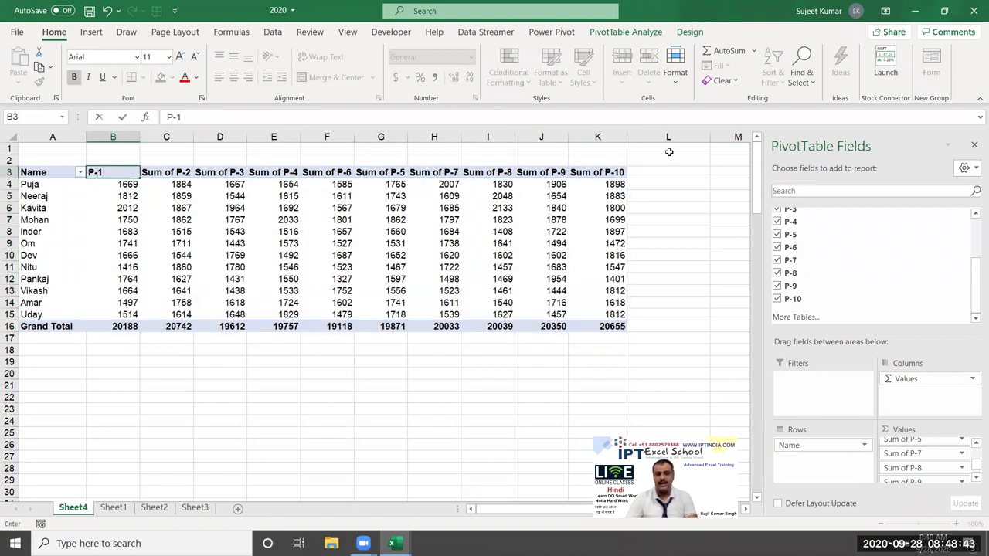
pyautogui.press('Return')
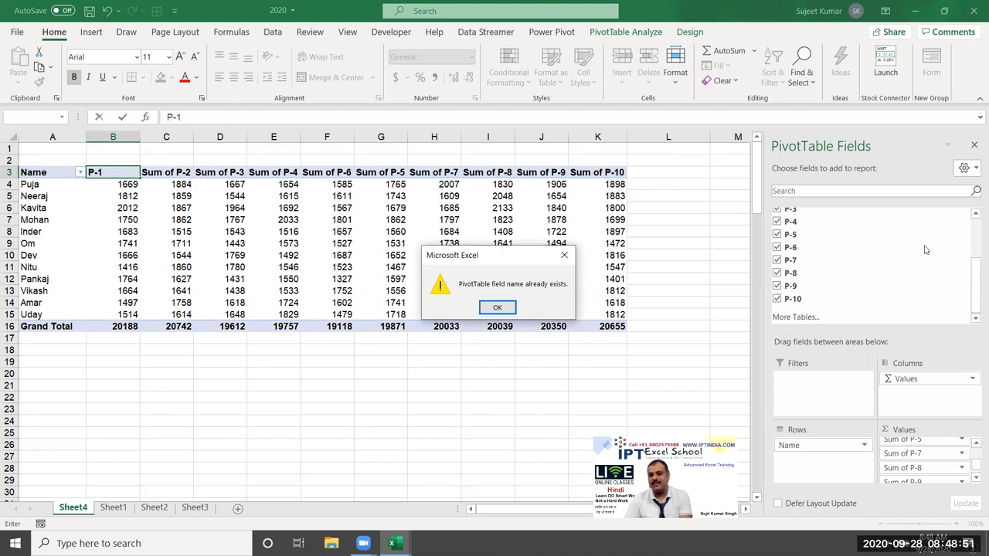
pyautogui.click(497, 307)
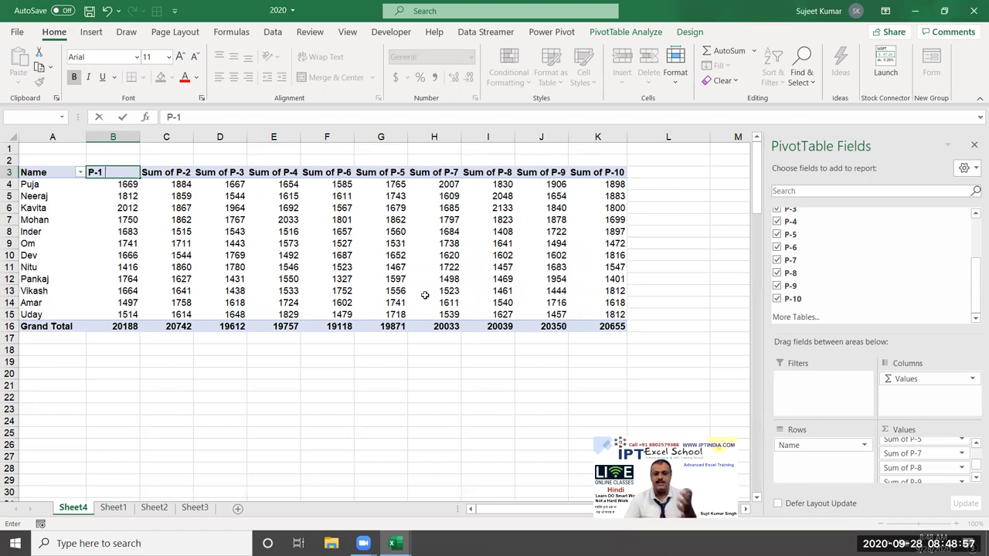
pyautogui.press('Return')
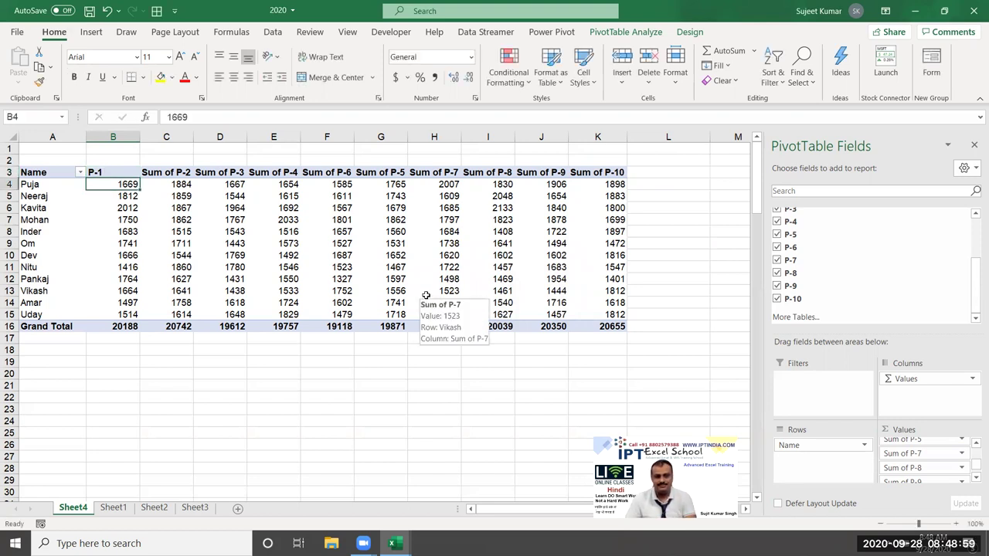
# - Rename the Sum of P-2, P-3 and P-4 headers to short P-2, P-3 and P-4 labels
pyautogui.click(185, 175)
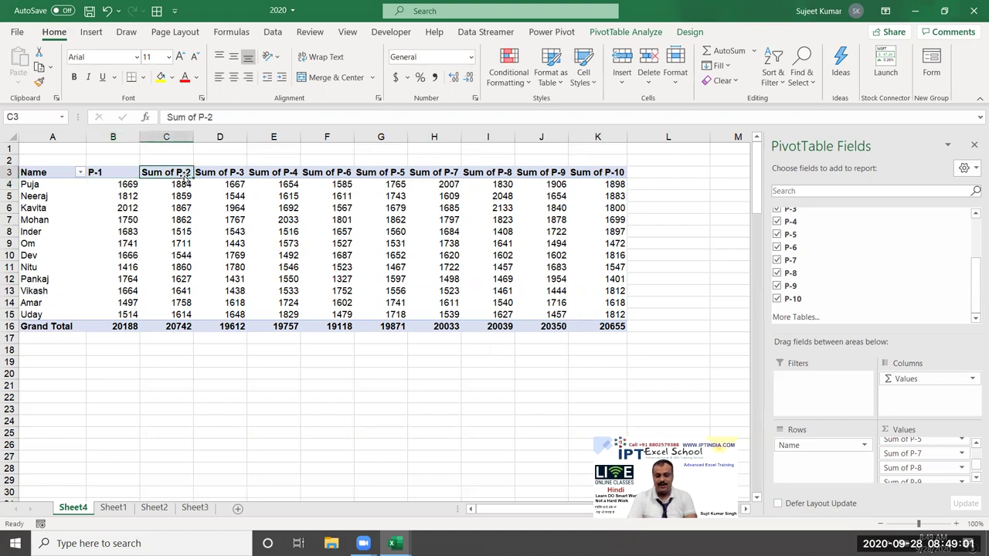
pyautogui.write('P-2')
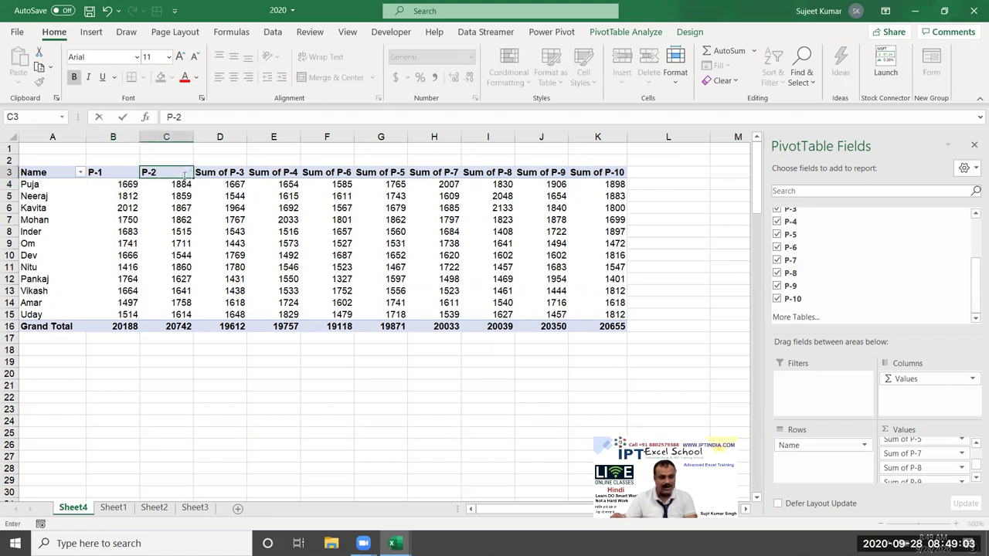
pyautogui.press('Return')
pyautogui.press('Up')
pyautogui.press('Right')
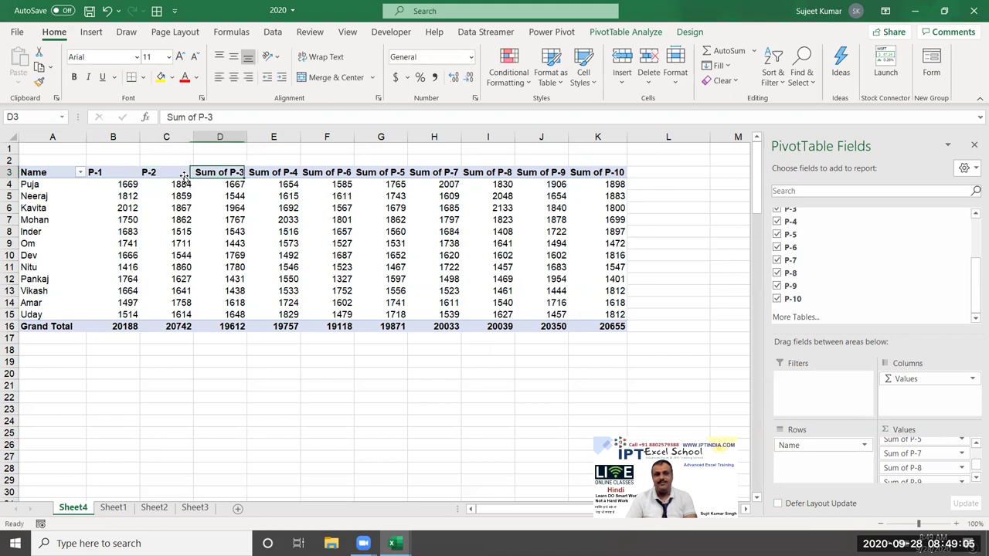
pyautogui.write('P-3')
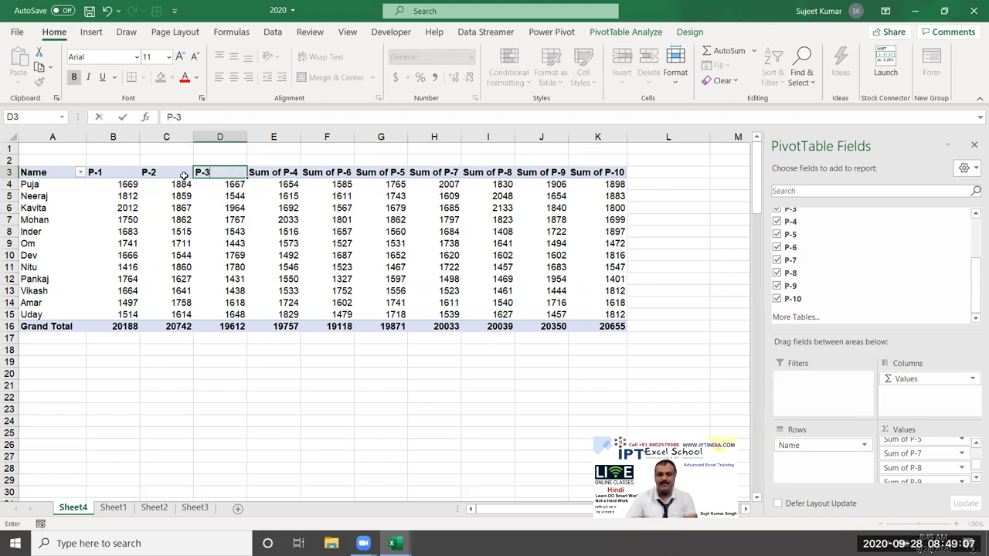
pyautogui.press('Return')
pyautogui.press('Up')
pyautogui.press('Right')
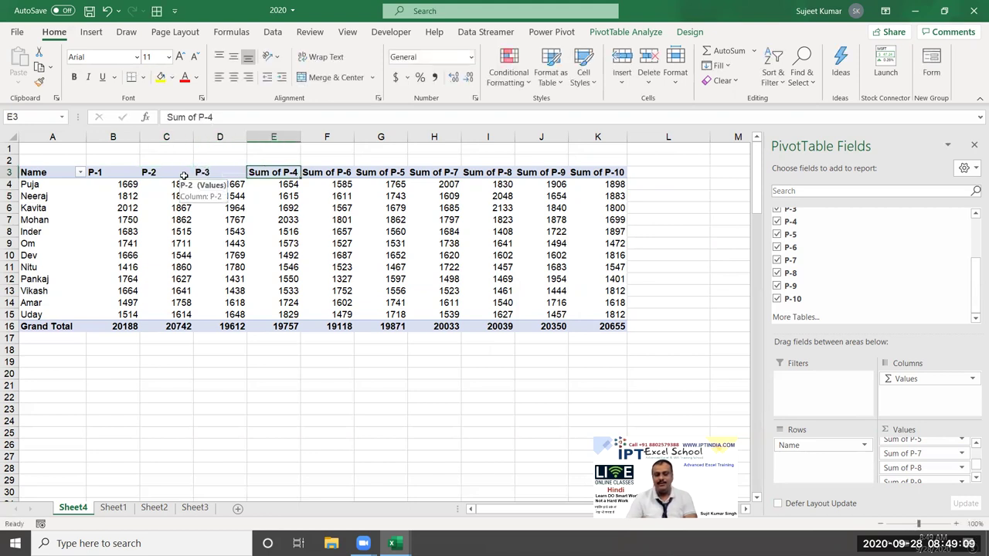
pyautogui.write('P-4')
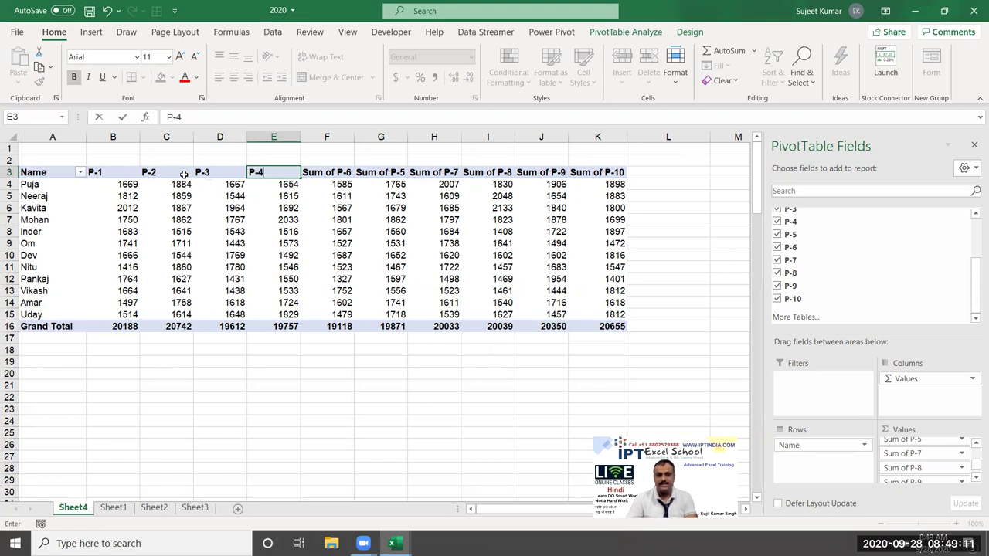
pyautogui.press('Return')
pyautogui.press('Return')
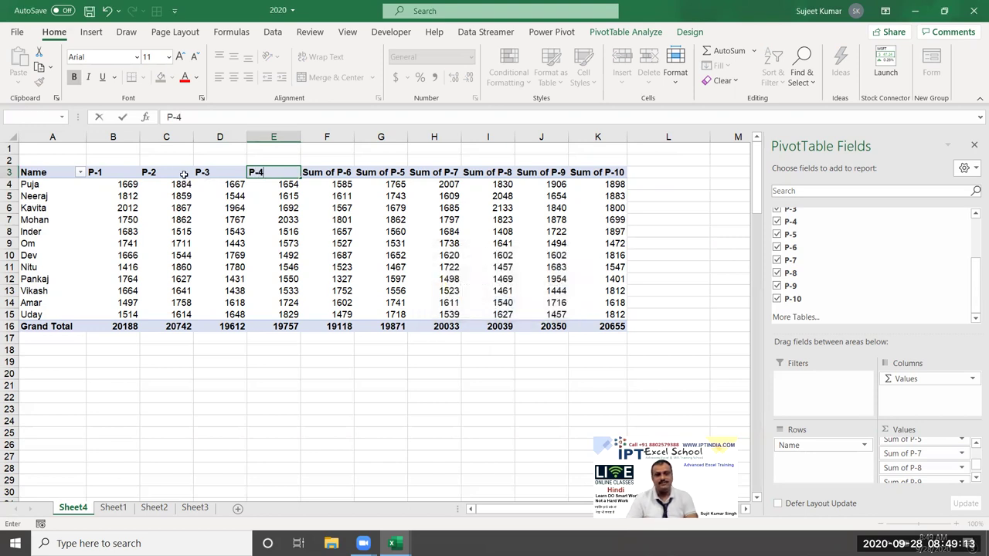
pyautogui.press('Return')
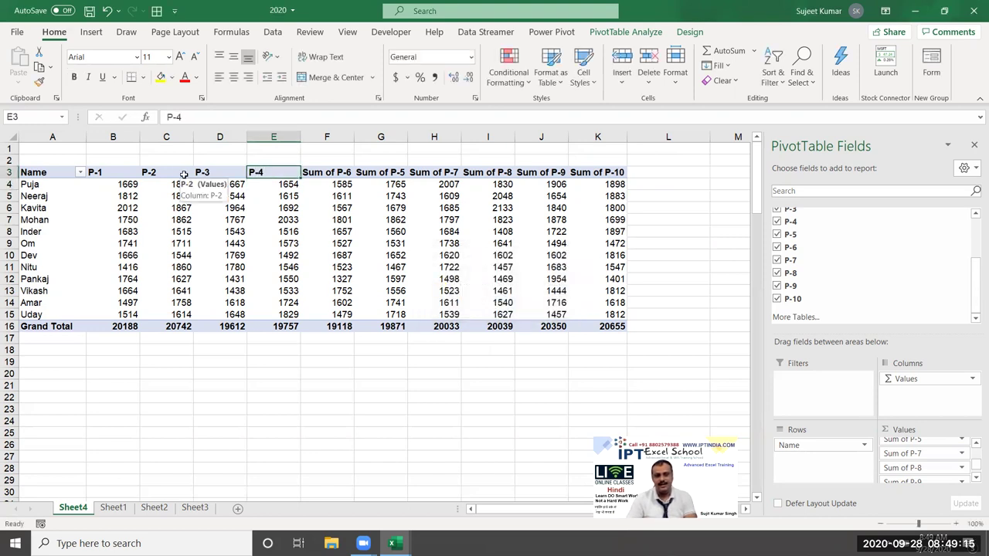
pyautogui.press('Right')
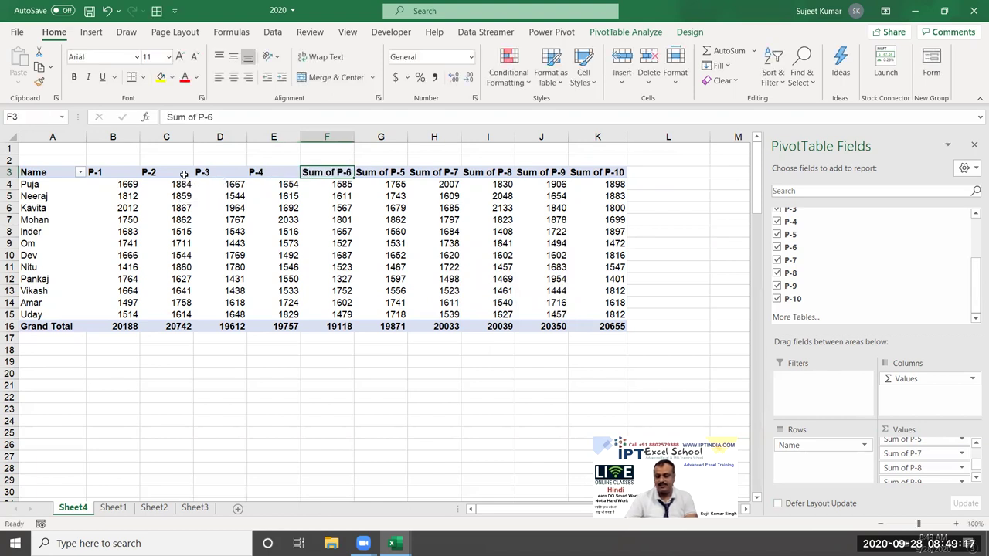
# - Rename the Sum of P-5, P-6 and P-7 headers to short P-5, P-6 and P-7 labels
pyautogui.write('P-')
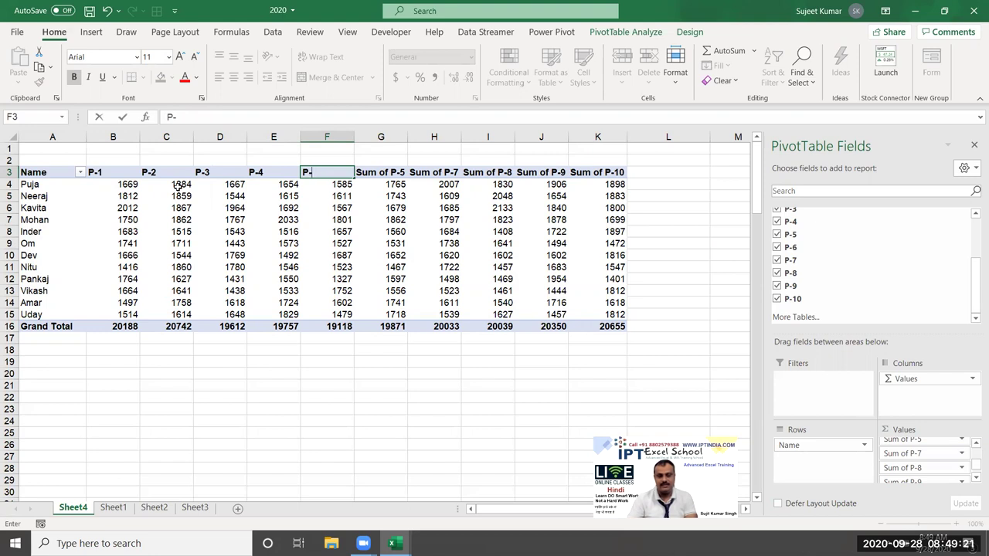
pyautogui.write('45')
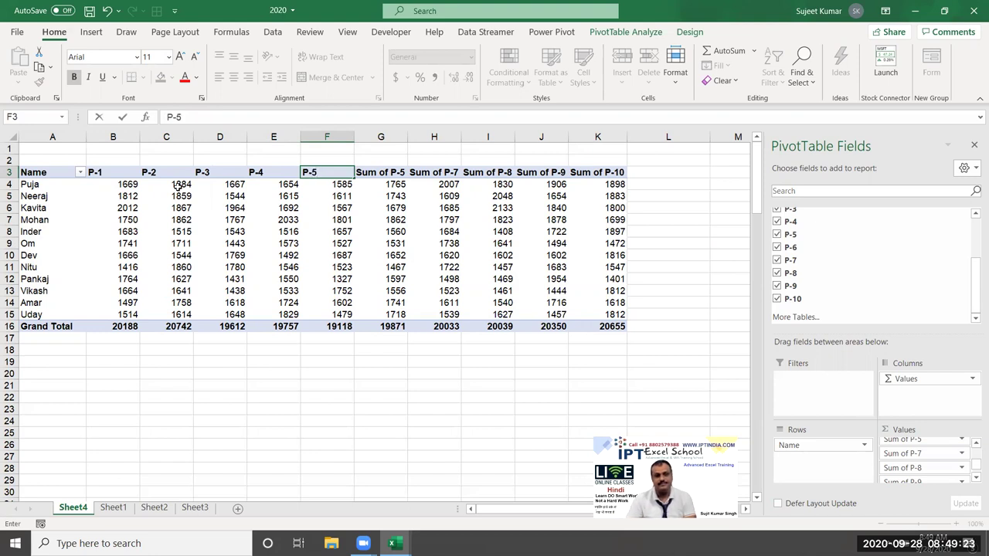
pyautogui.press('Return')
pyautogui.press('Up')
pyautogui.press('Right')
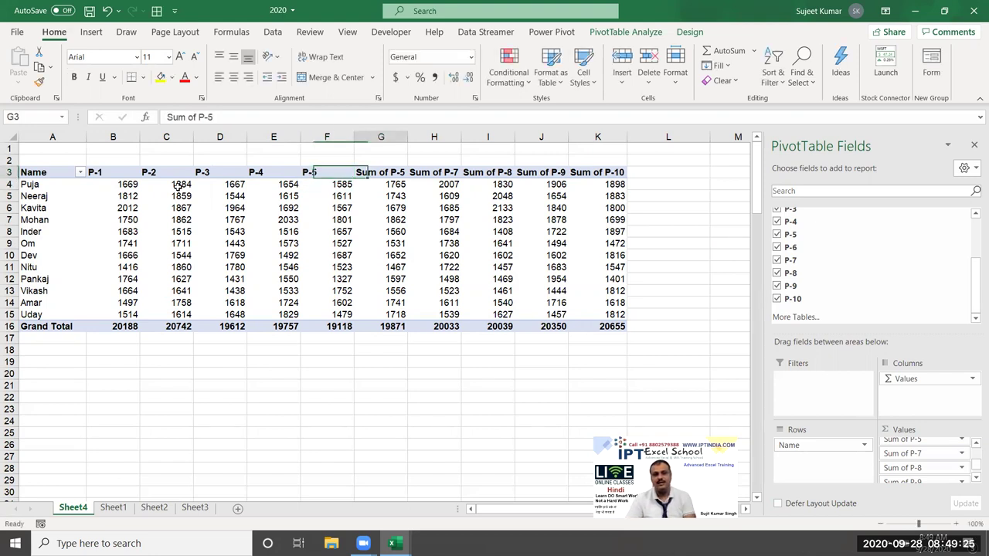
pyautogui.write('P-6')
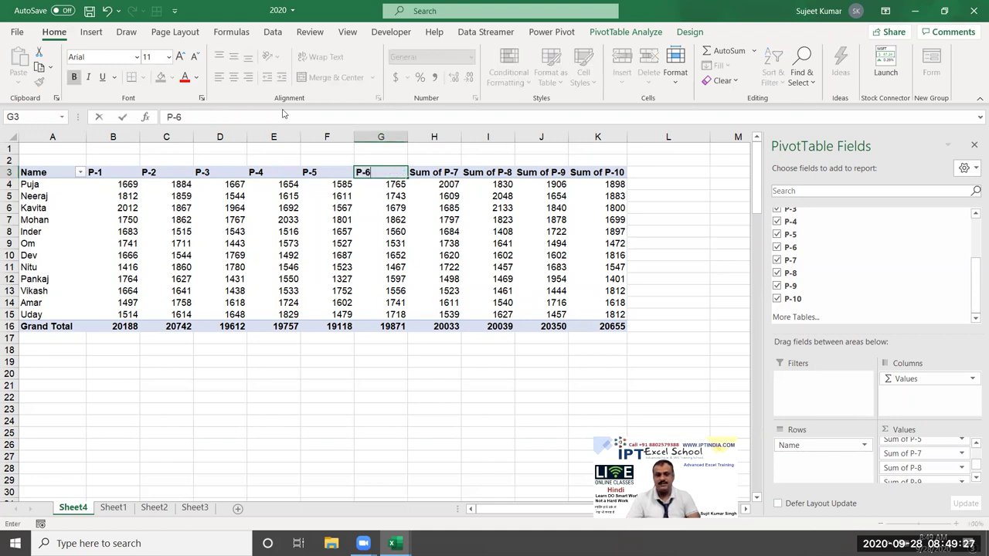
pyautogui.press('Return')
pyautogui.press('Up')
pyautogui.press('Right')
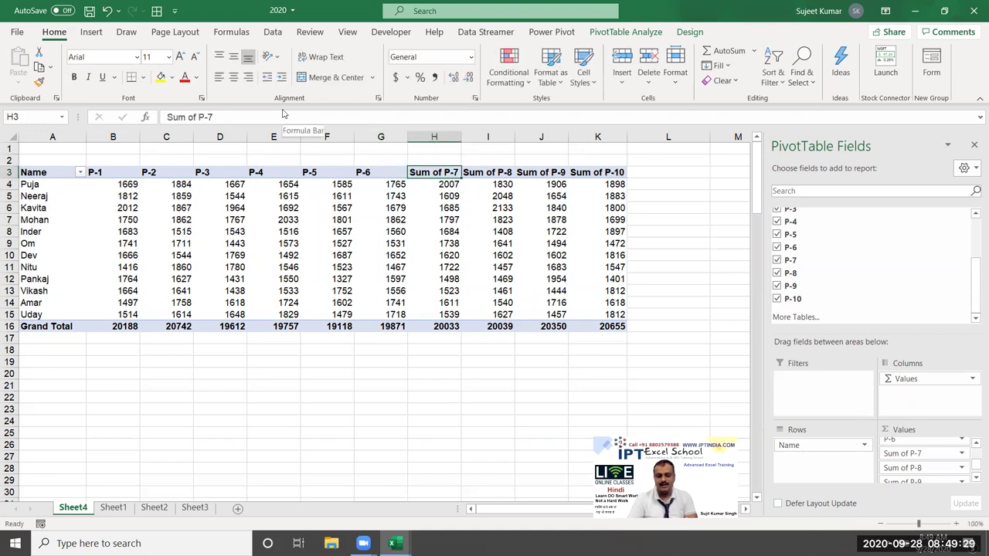
pyautogui.write('P')
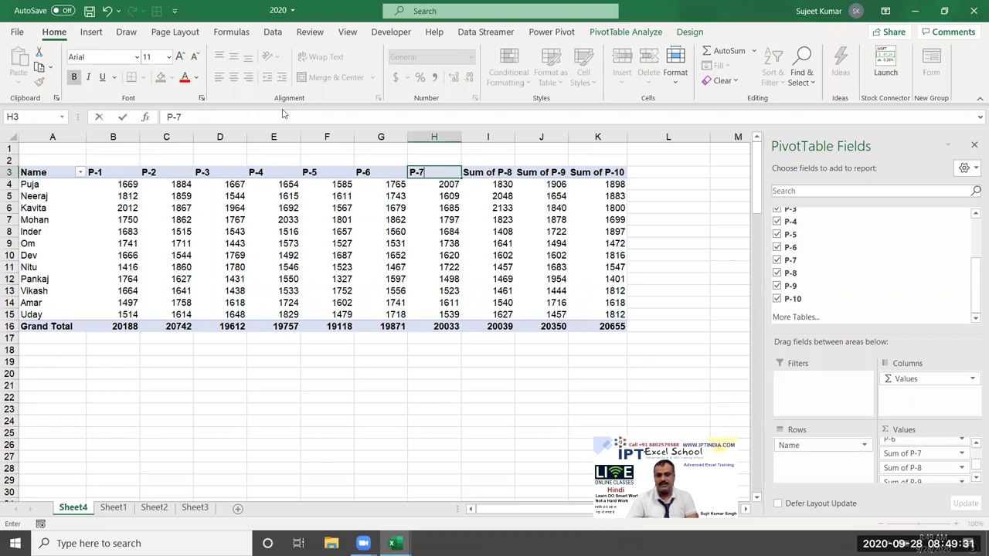
pyautogui.press('Return')
# - Rename the last three headers to P-8, P9 and P10
pyautogui.press('Up')
pyautogui.press('Right')
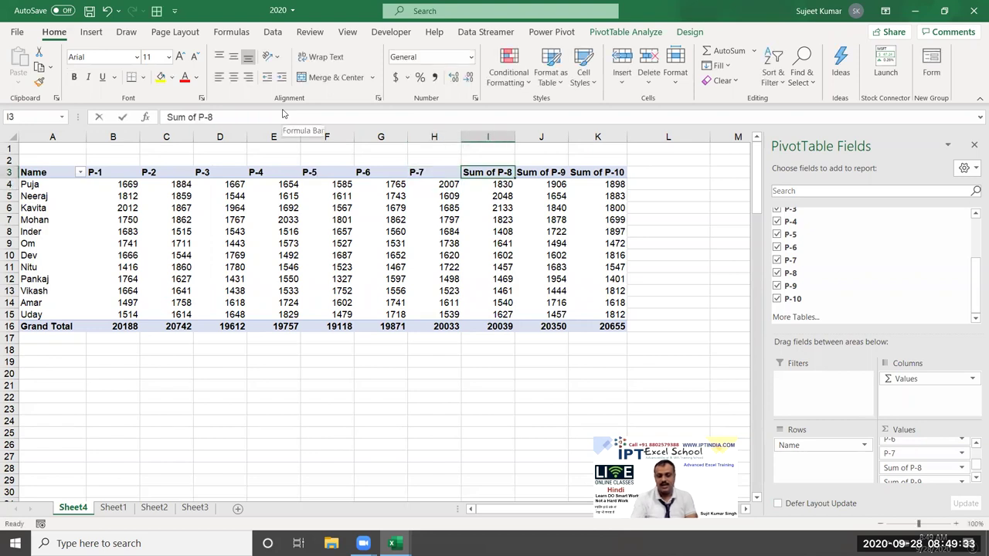
pyautogui.write('P-8')
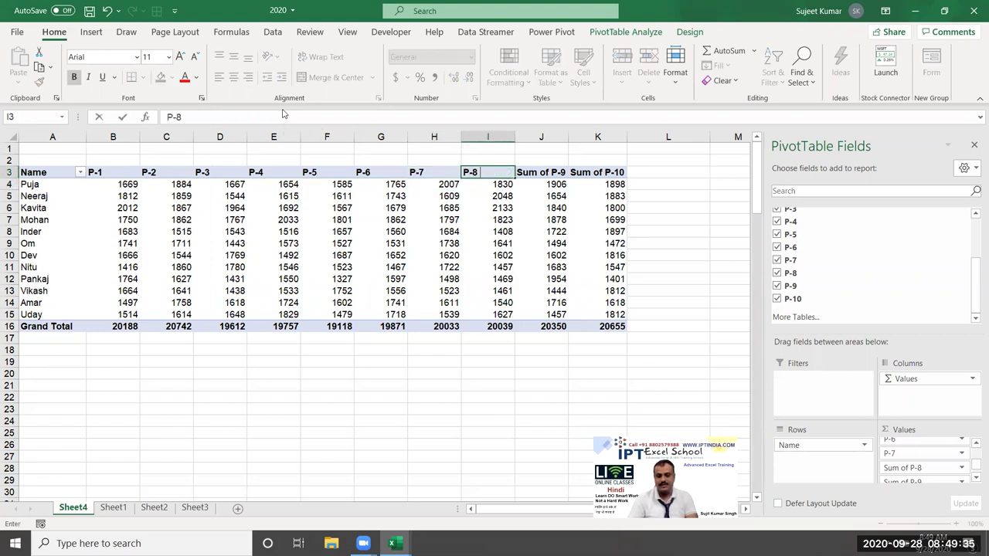
pyautogui.press('Return')
pyautogui.press('Up')
pyautogui.press('Right')
pyautogui.write('P9')
pyautogui.press('Return')
pyautogui.press('Up')
pyautogui.press('Right')
pyautogui.write('P10')
pyautogui.press('Return')
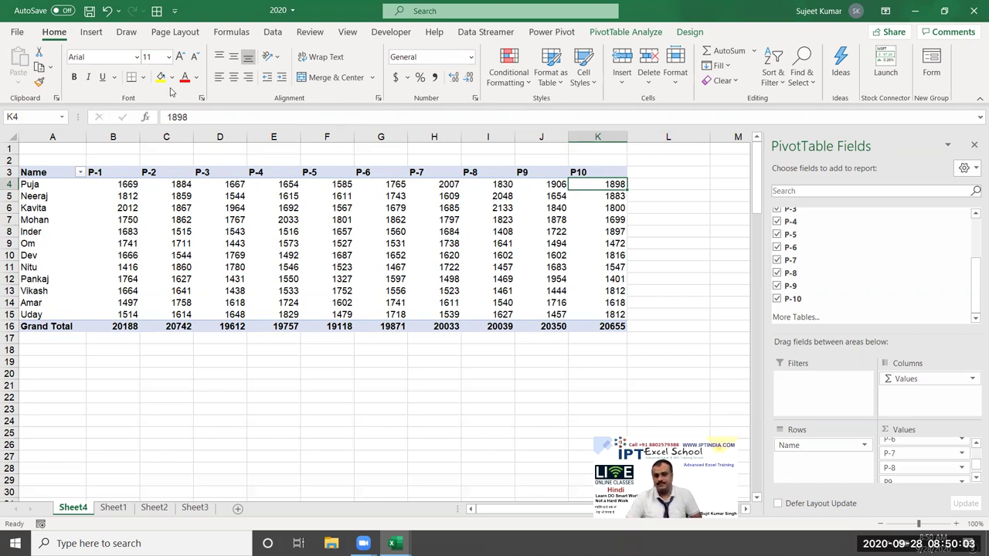
# - Remove the filter from the Sheet1 source data with Ctrl+Shift+L
pyautogui.moveTo(37, 174)
pyautogui.mouseDown()
pyautogui.moveTo(244, 329)
pyautogui.moveTo(622, 329)
pyautogui.mouseUp()
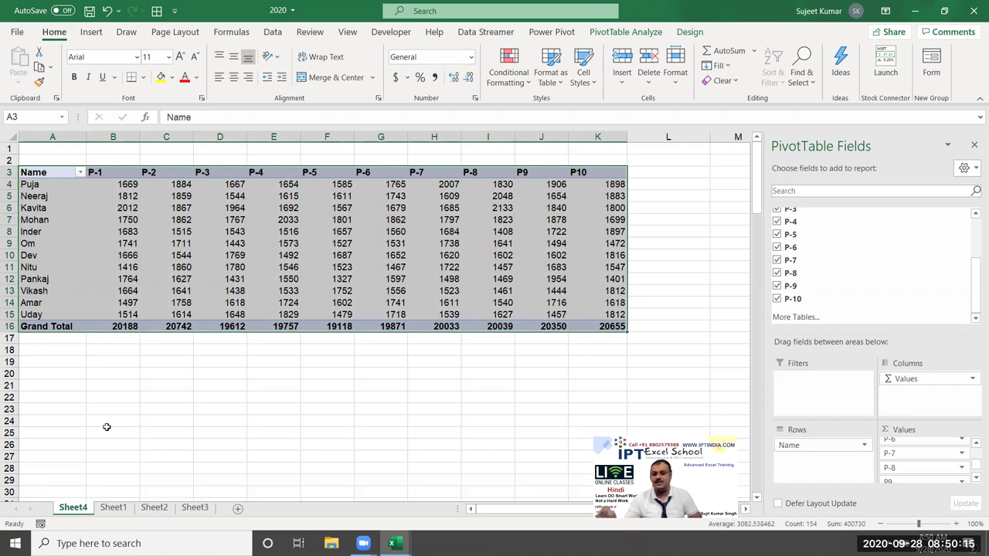
pyautogui.click(113, 507)
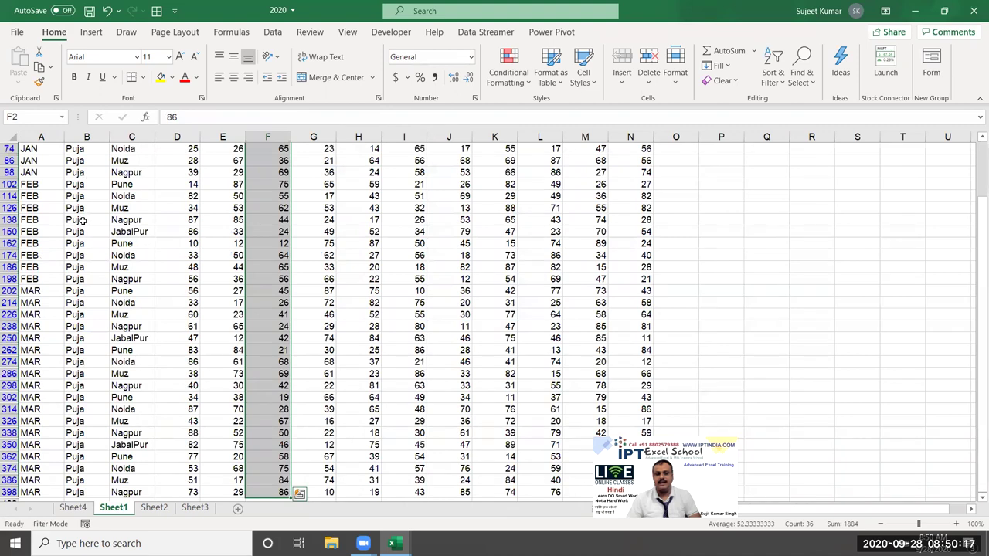
pyautogui.moveTo(83, 220); pyautogui.dragTo(189, 303)
pyautogui.hotkey('ctrl', 'shift', 'l')
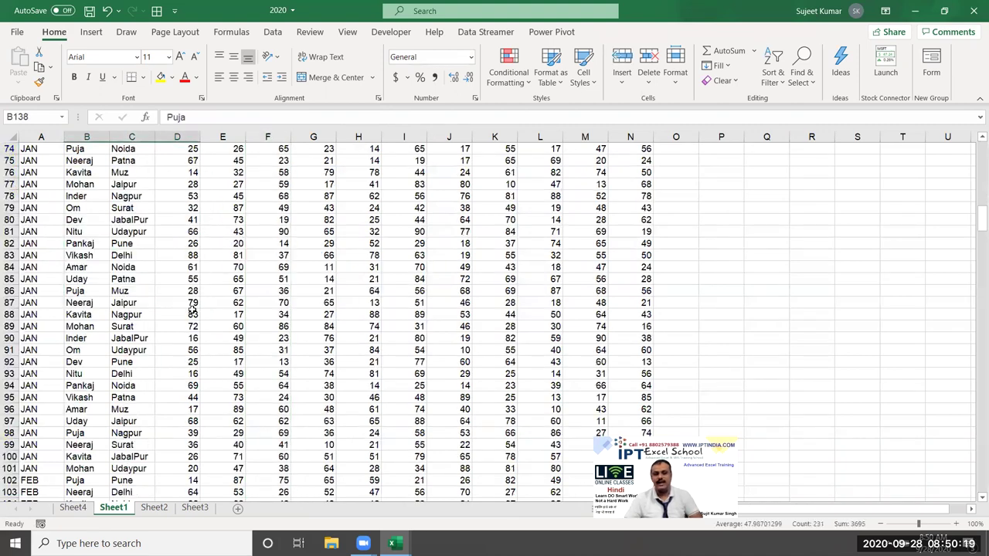
pyautogui.click(85, 513)
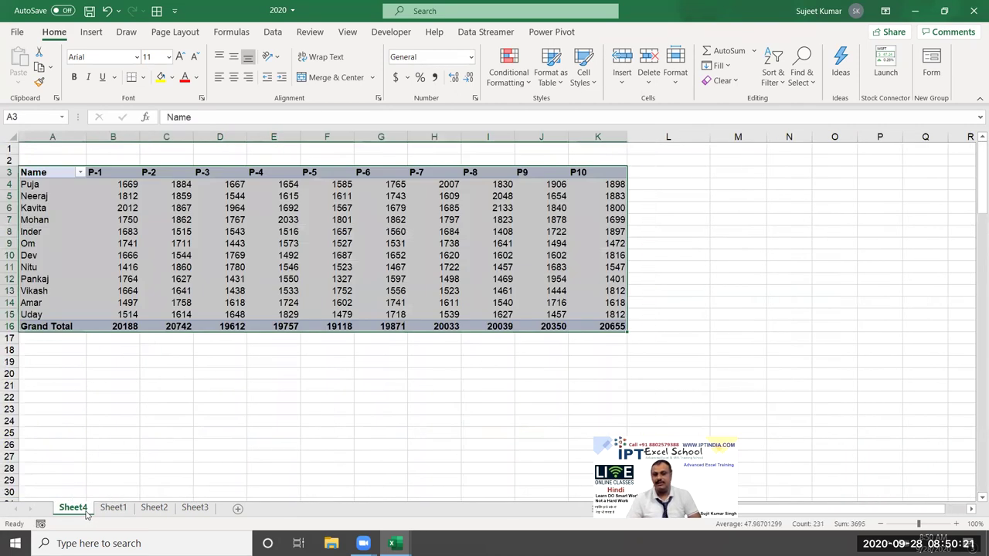
# - Change the first P-1 value in E2 from 41 to 410, then return to Sheet4
pyautogui.click(113, 507)
pyautogui.click(218, 397)
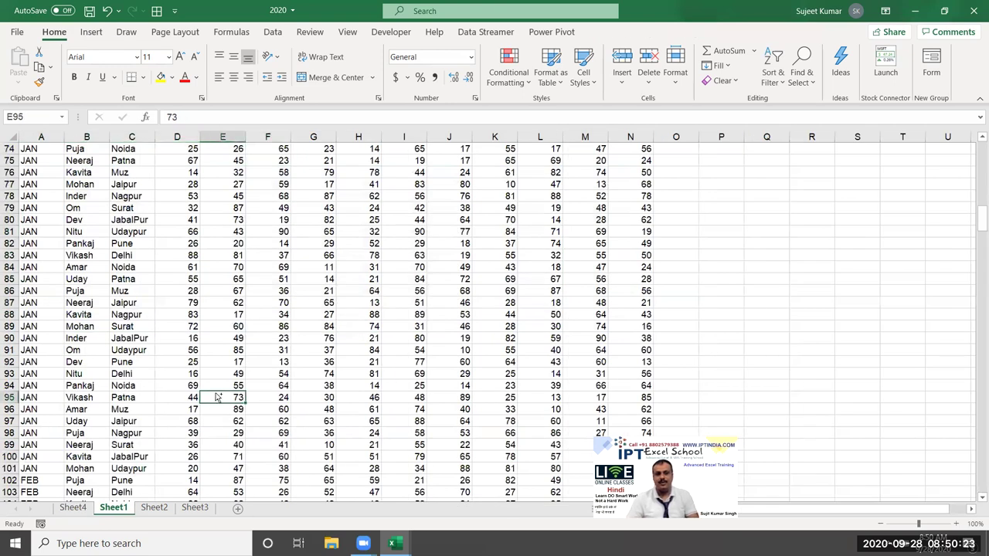
pyautogui.hotkey('ctrl', 'Up')
pyautogui.press('Down')
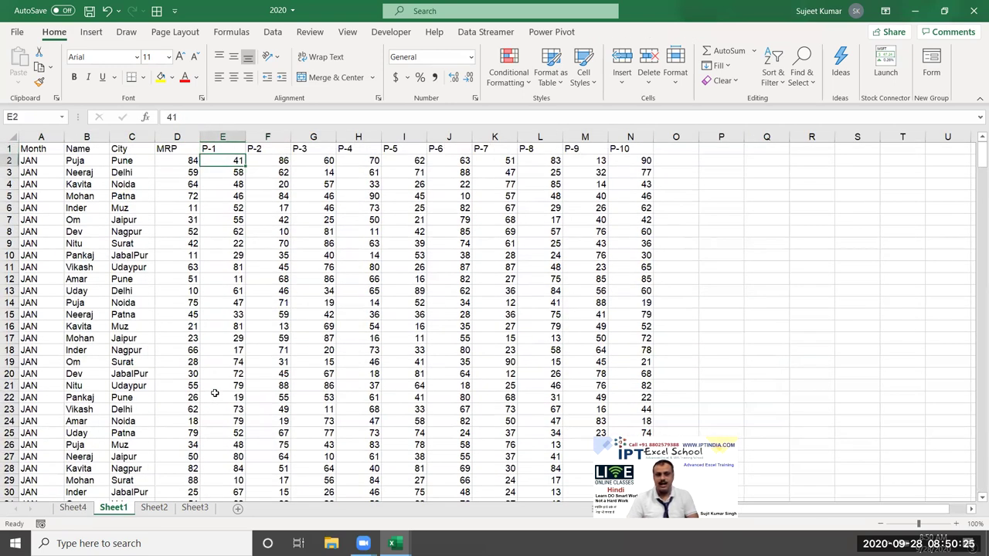
pyautogui.write('4')
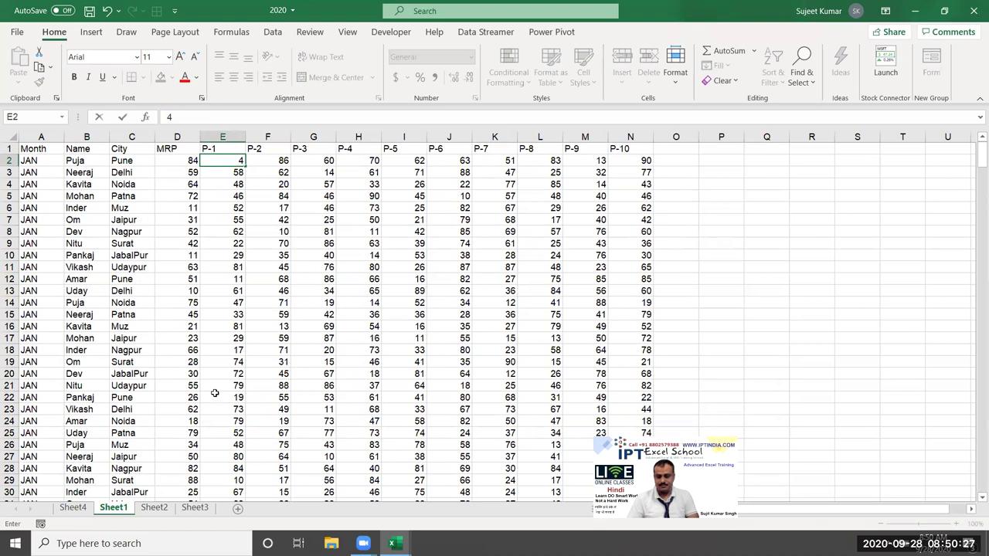
pyautogui.write('10')
pyautogui.press('Return')
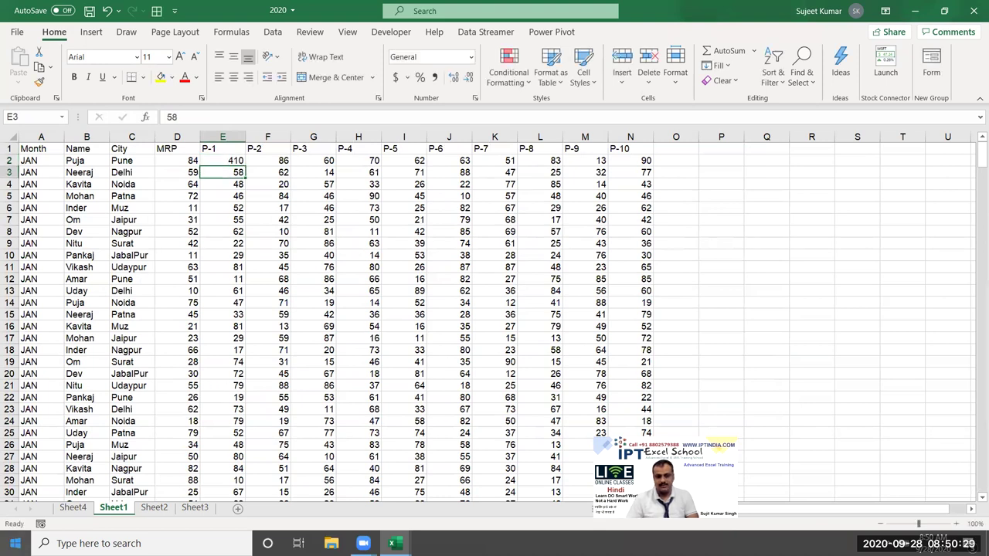
pyautogui.click(62, 511)
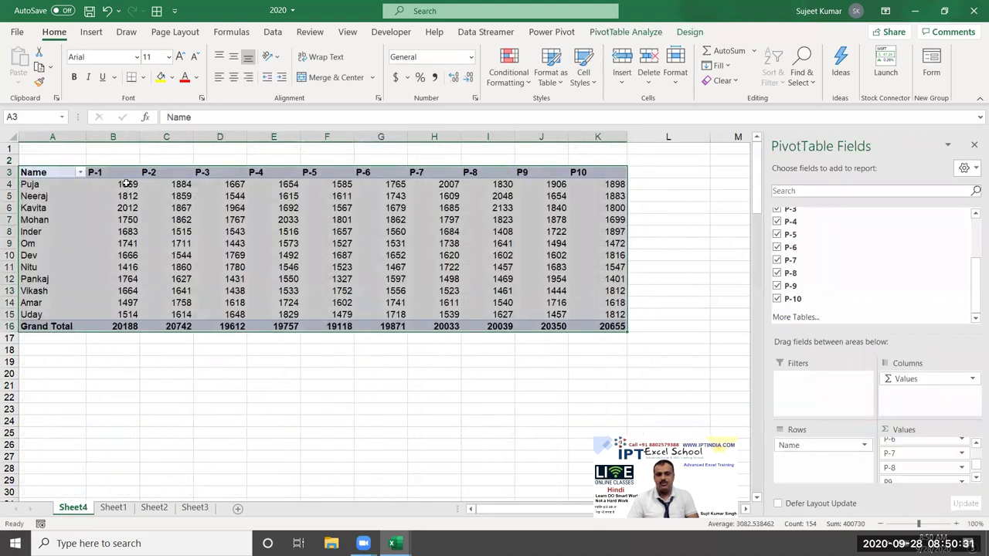
# - Refresh the pivot table so Puja's P-1 reads 2038 and the Grand Total 20557
pyautogui.click(123, 184)
pyautogui.rightClick(159, 233)
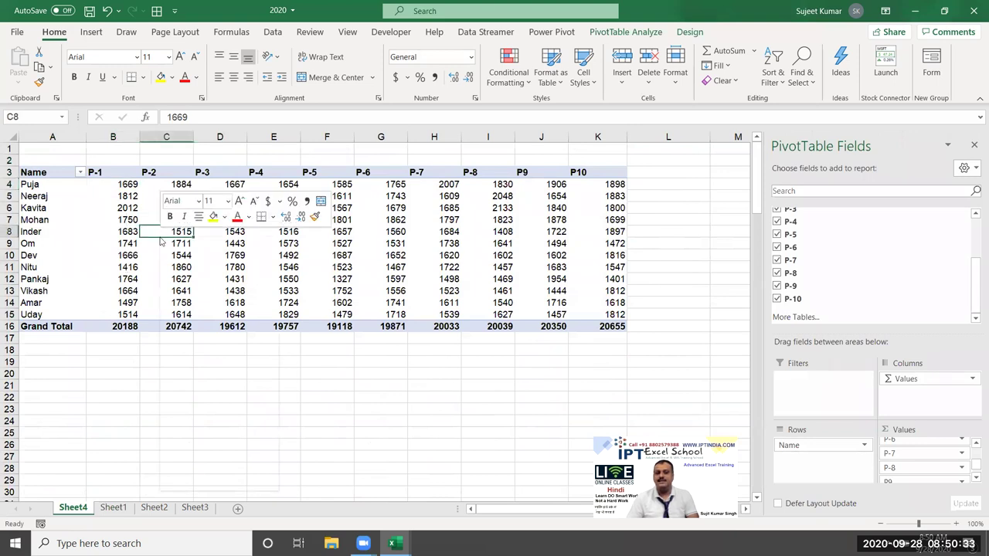
pyautogui.click(196, 305)
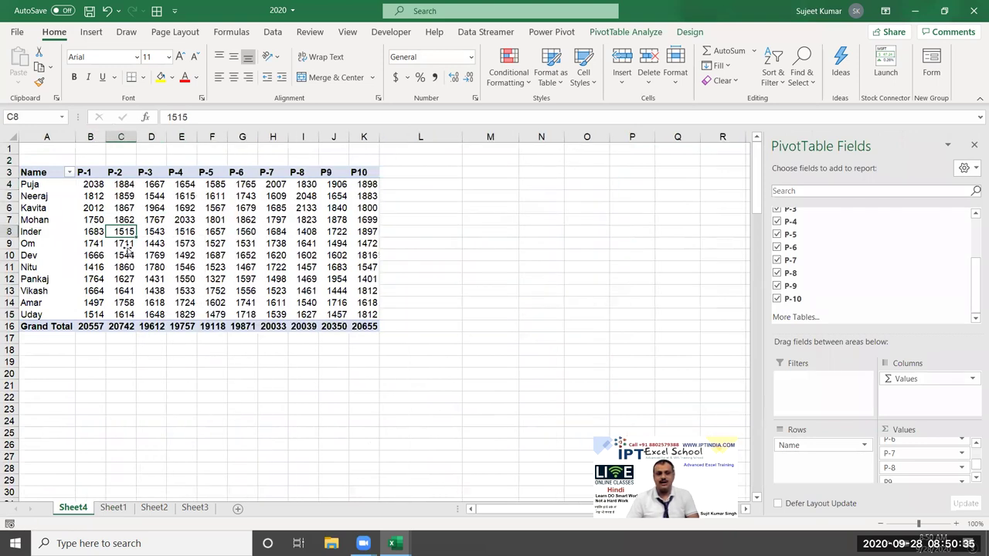
pyautogui.click(93, 188)
pyautogui.moveTo(79, 285)
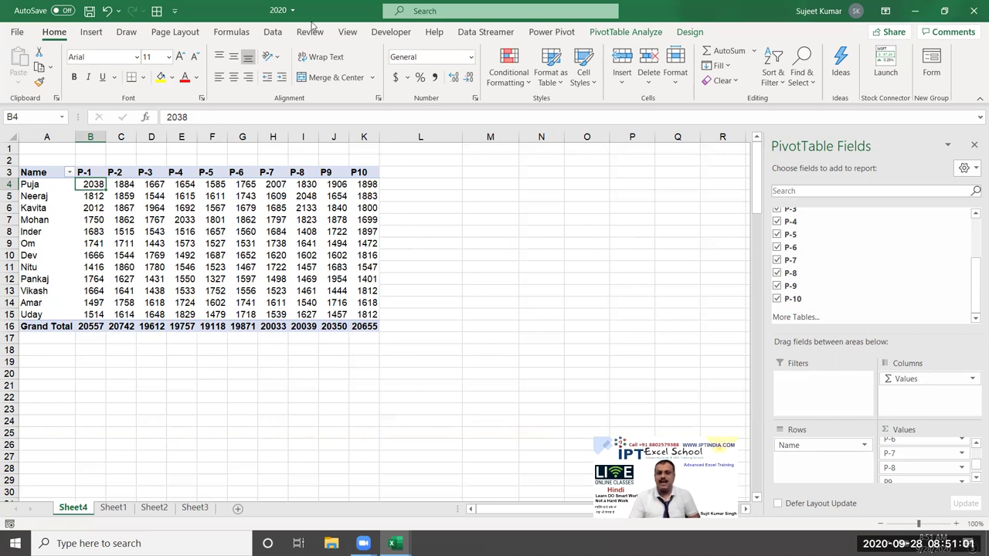
# - Apply a dark blue style from the Dark group of PivotTable Styles
pyautogui.click(337, 243)
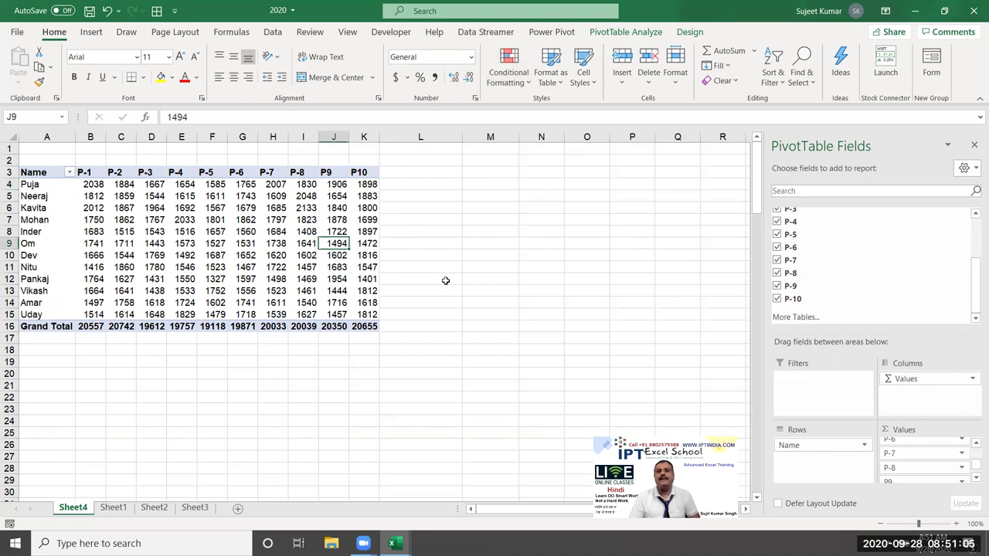
pyautogui.click(689, 31)
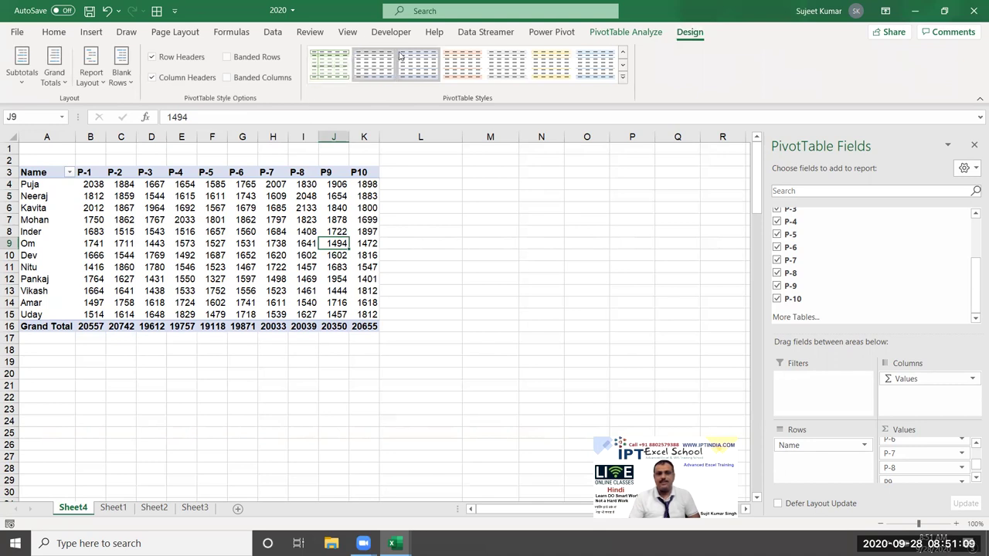
pyautogui.click(622, 76)
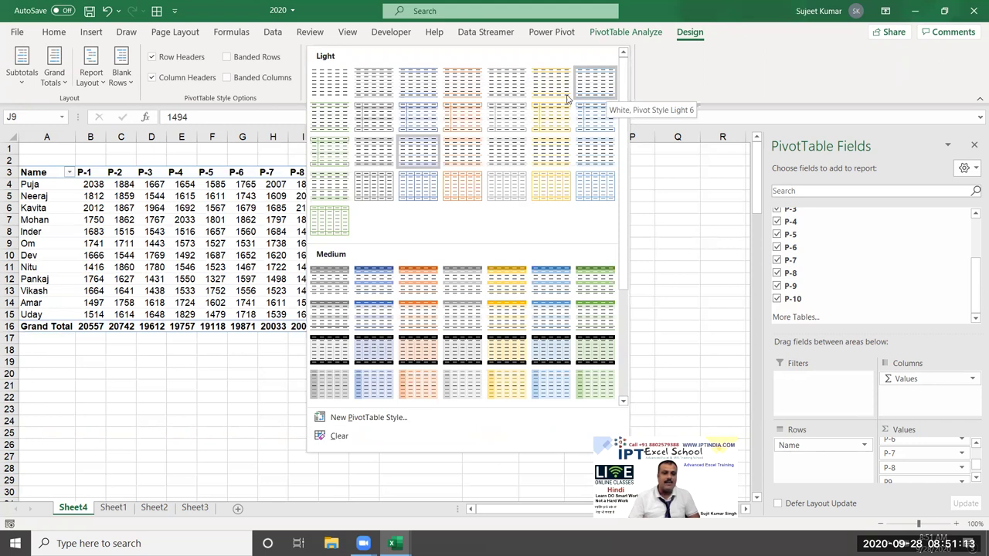
pyautogui.moveTo(624, 113); pyautogui.dragTo(631, 291)
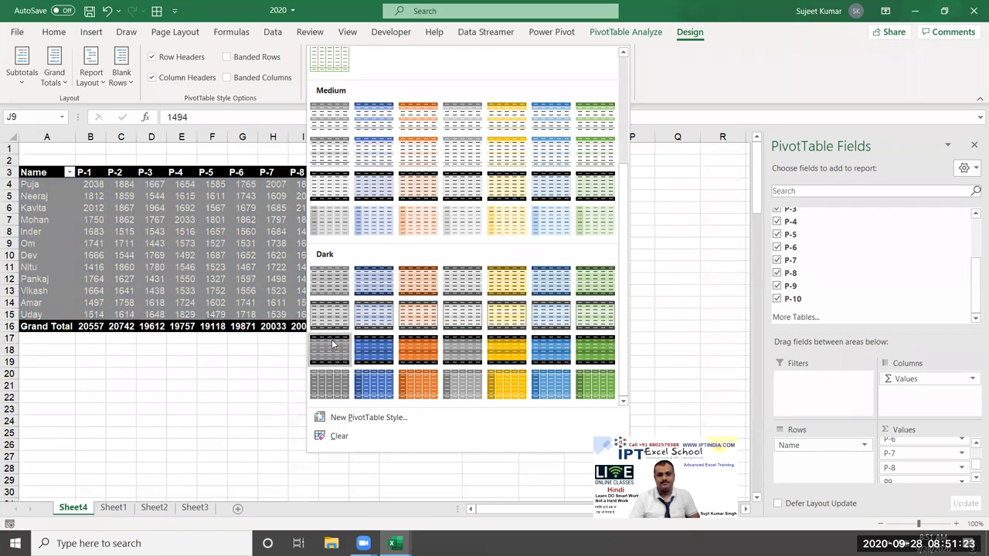
pyautogui.click(382, 392)
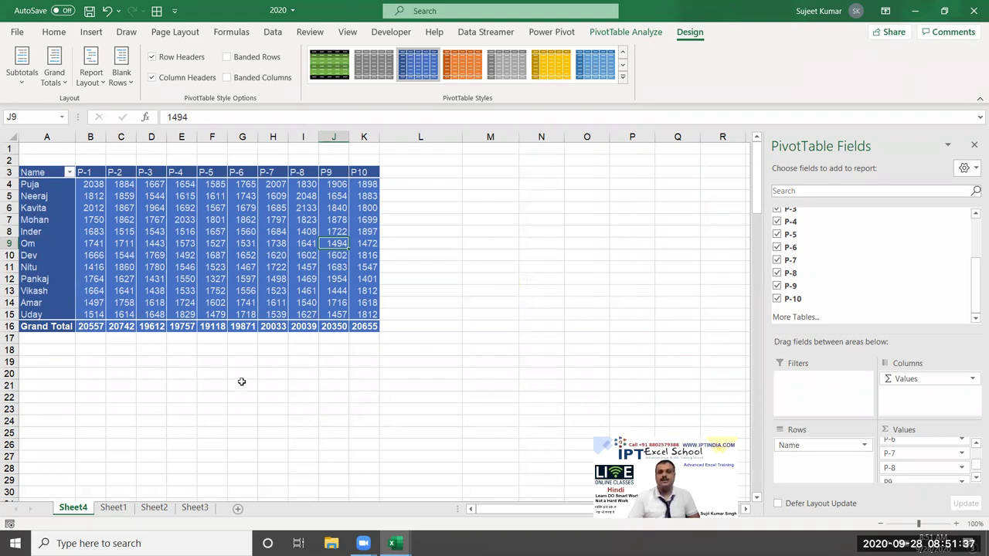
pyautogui.click(211, 231)
# - Insert a 3-D Stacked Column PivotChart plotting each name's P-1 to P-10 sums
pyautogui.click(626, 32)
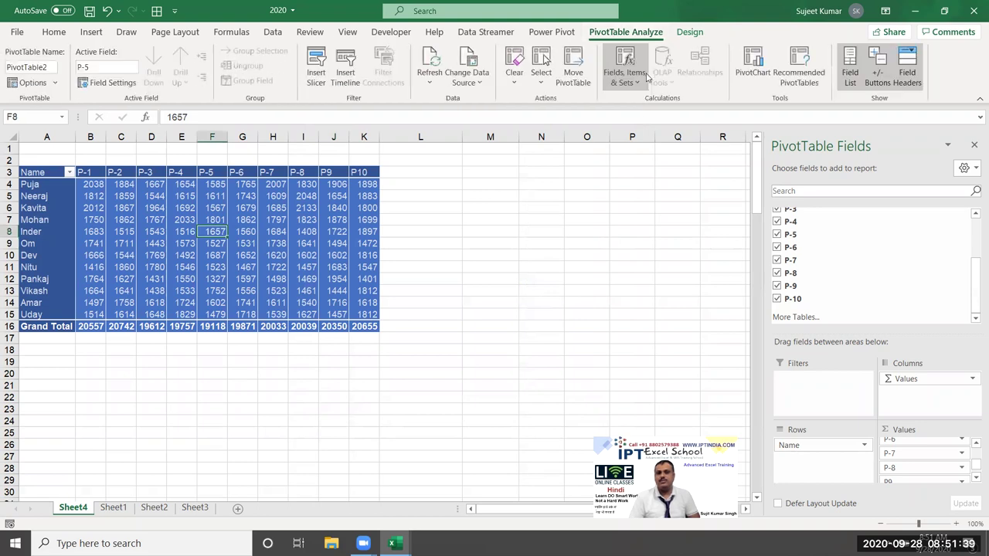
pyautogui.click(753, 78)
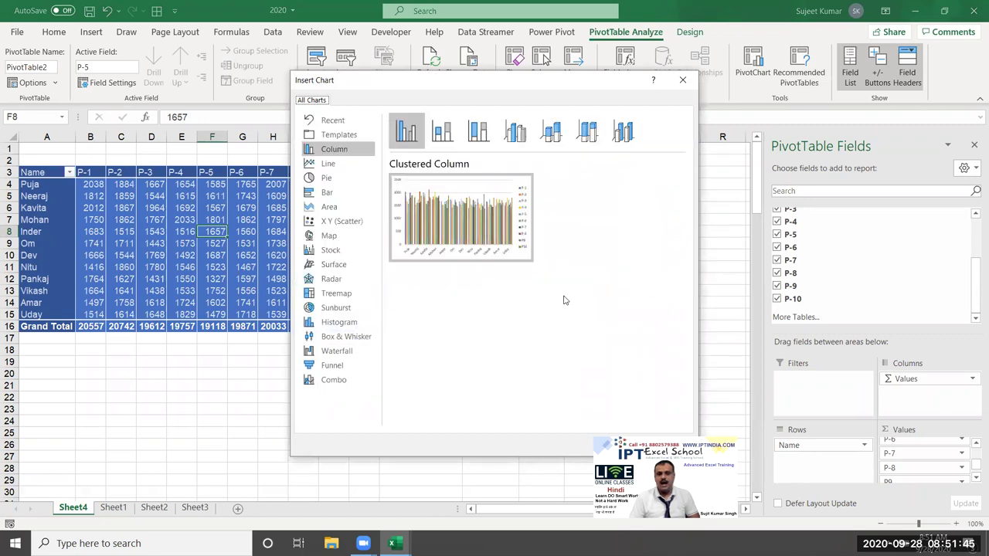
pyautogui.click(443, 139)
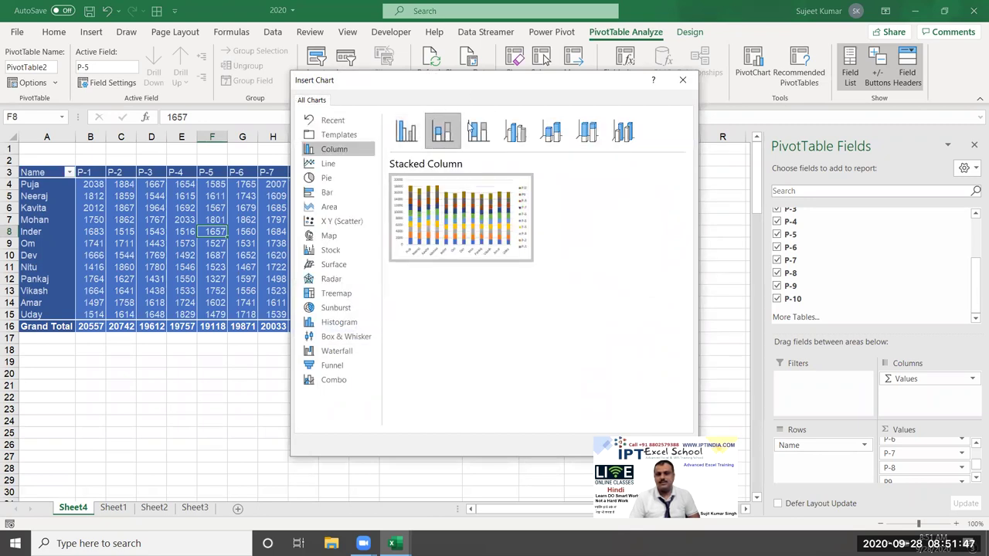
pyautogui.moveTo(435, 85); pyautogui.dragTo(273, 60)
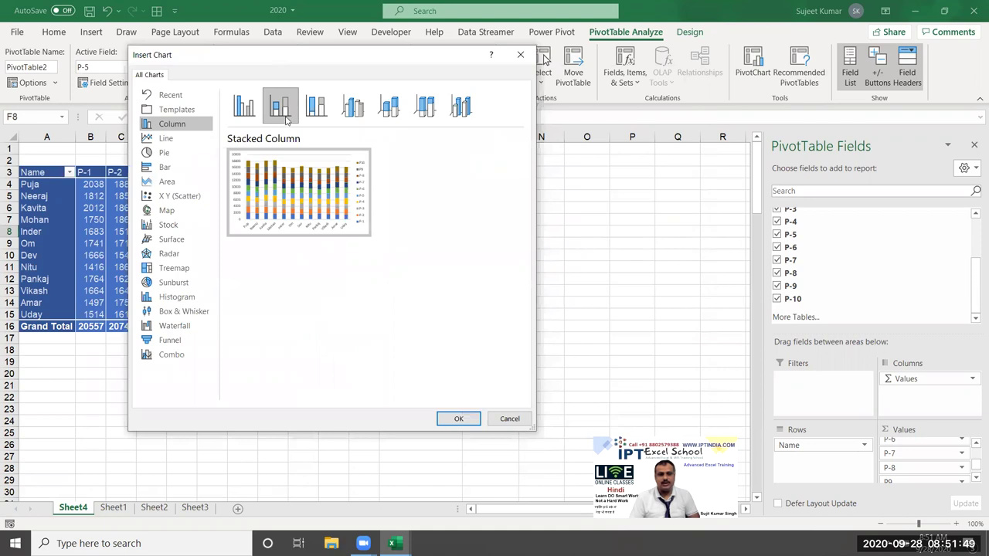
pyautogui.click(392, 112)
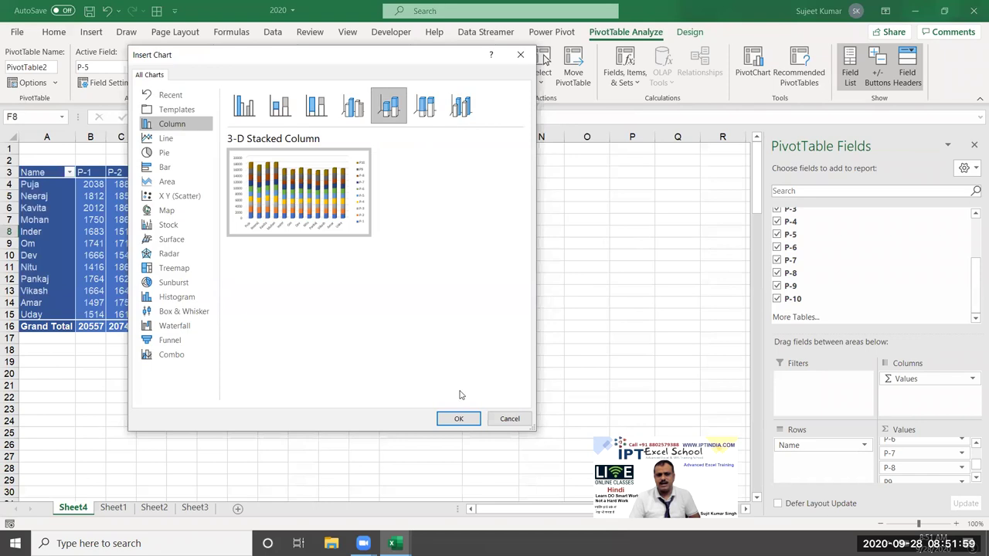
pyautogui.click(457, 422)
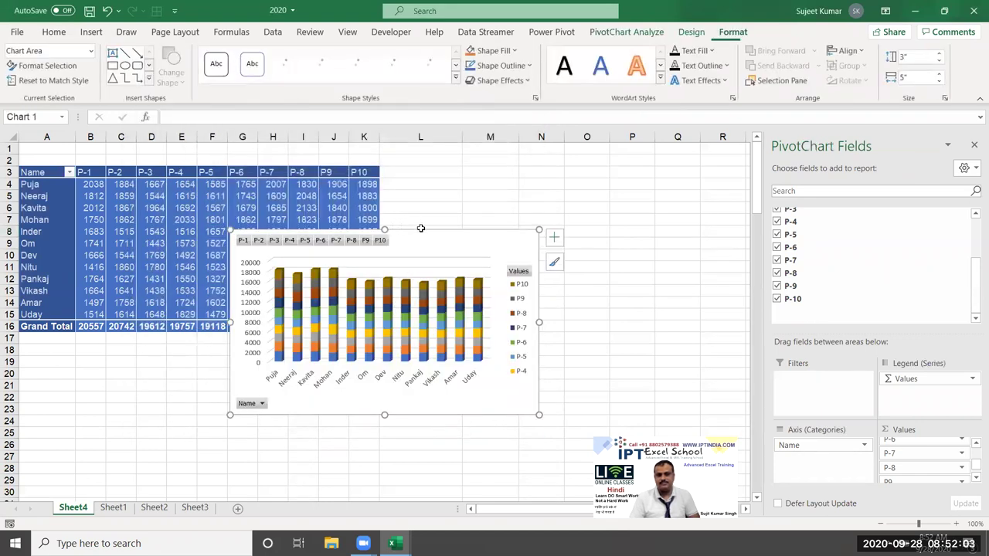
# - Drag the PivotChart beside the pivot table and enlarge it from its corner handle
pyautogui.moveTo(449, 240); pyautogui.dragTo(608, 157)
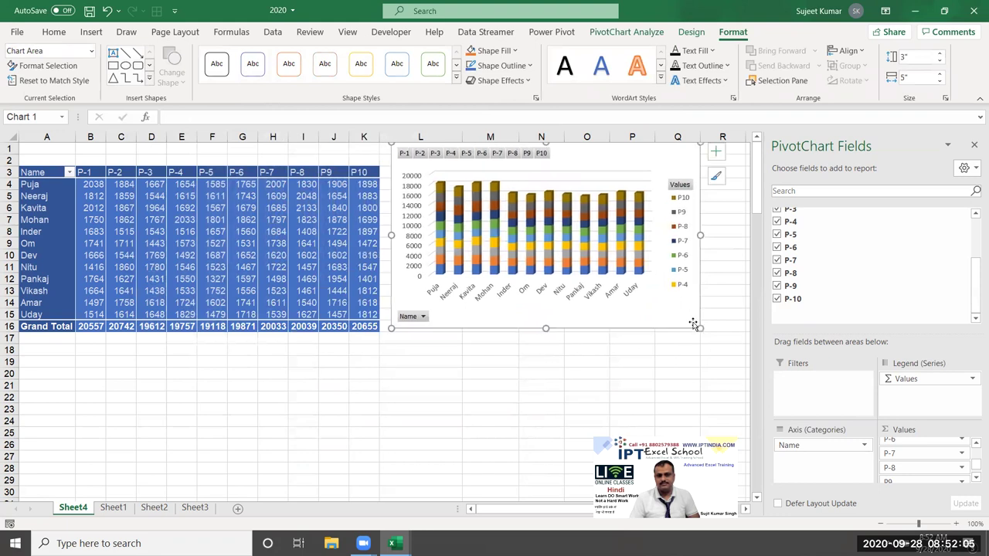
pyautogui.moveTo(696, 328); pyautogui.dragTo(731, 349)
pyautogui.click(495, 386)
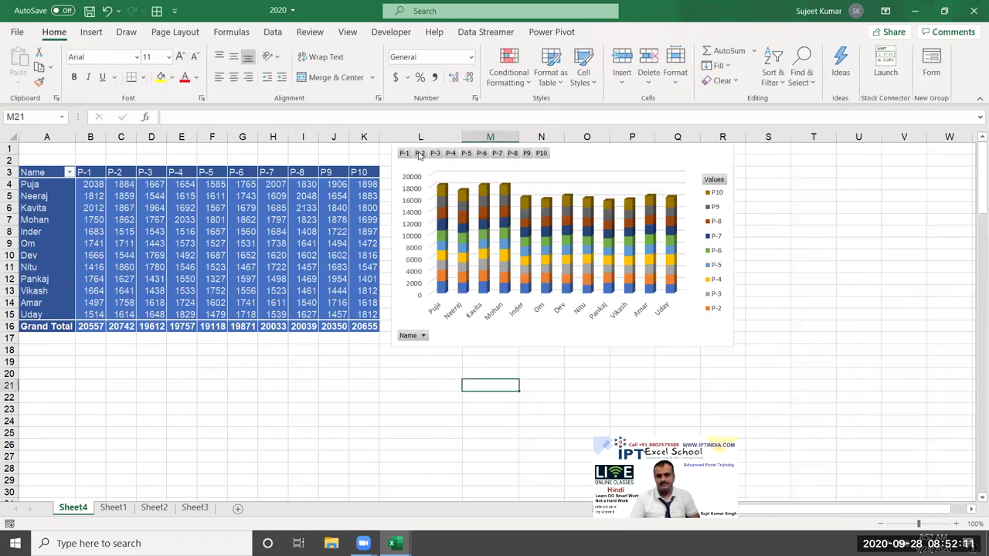
pyautogui.click(420, 154)
pyautogui.click(450, 154)
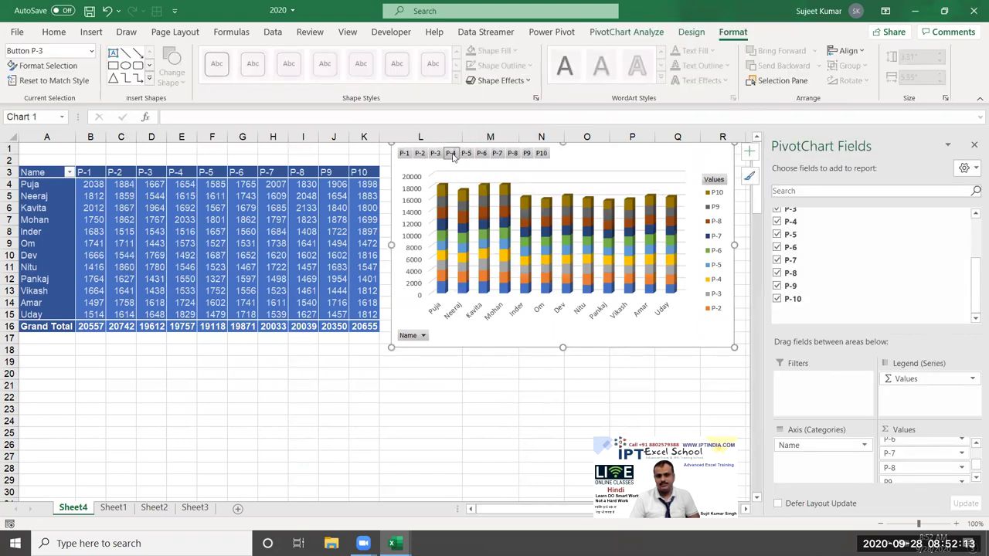
pyautogui.click(347, 374)
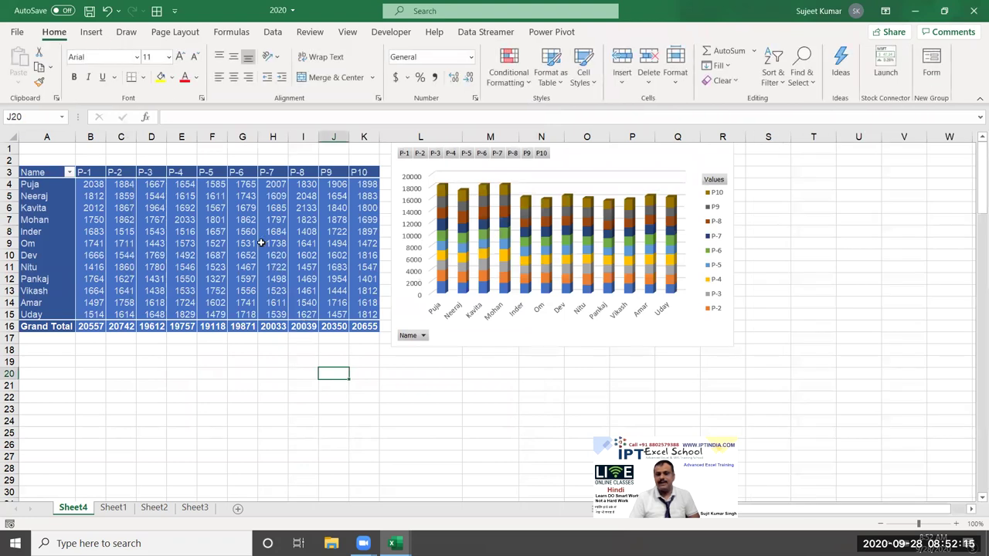
# - Check a pivot cell's options, then select B7 to show the PivotTable fields
pyautogui.rightClick(261, 244)
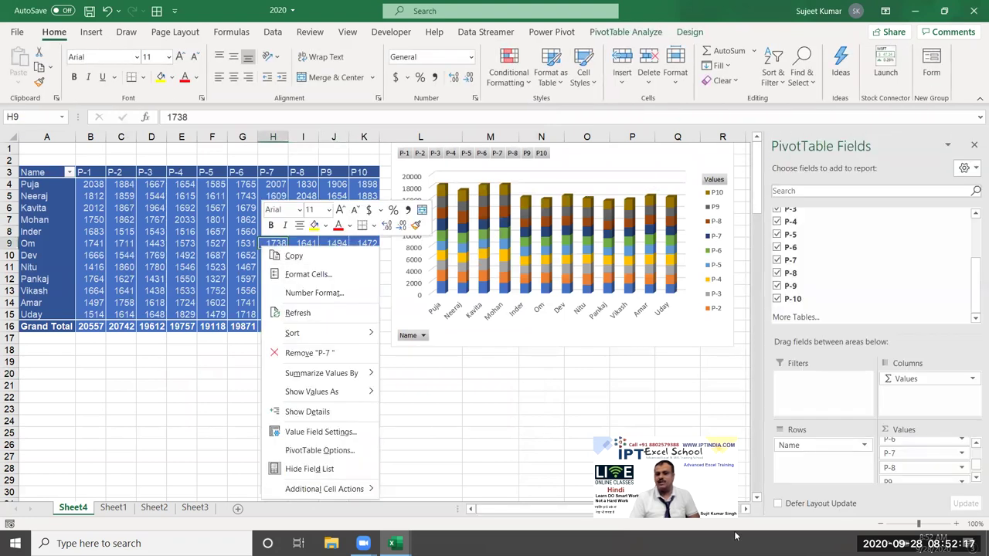
pyautogui.click(497, 437)
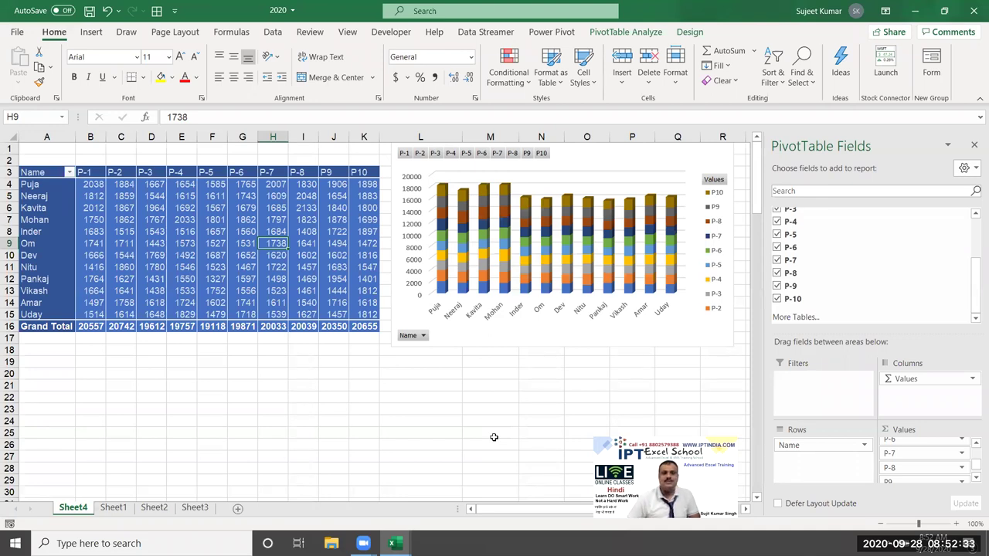
pyautogui.click(408, 455)
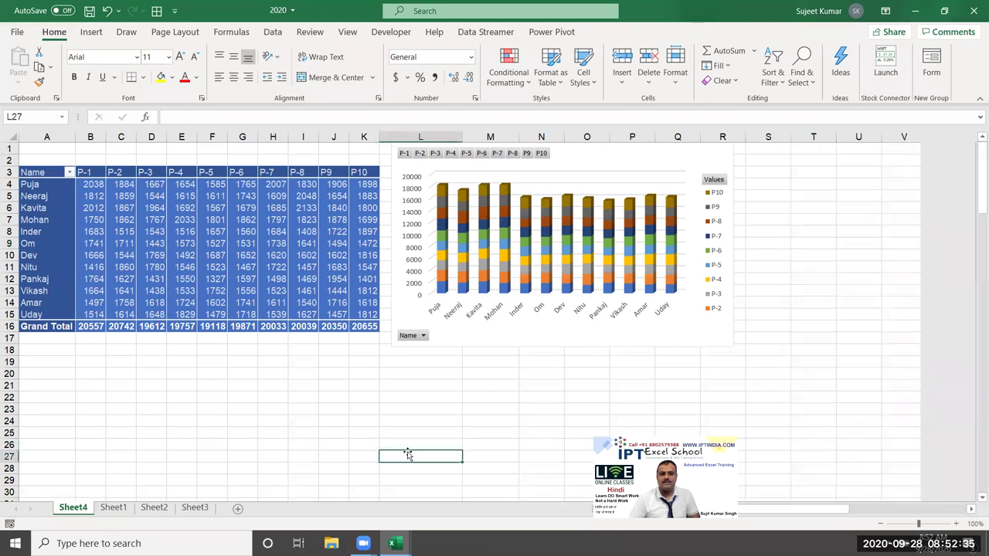
pyautogui.click(98, 221)
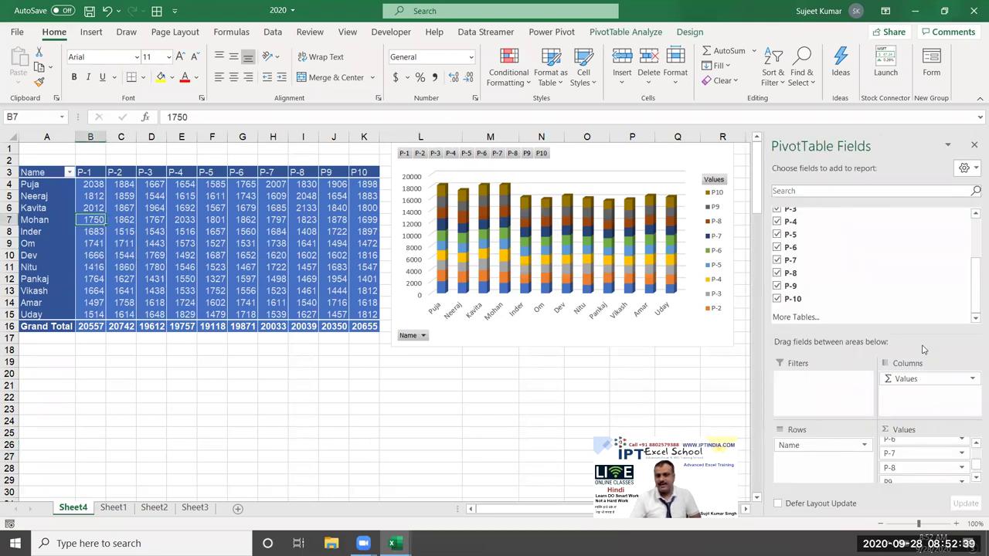
# - Add Month and City as report filters and filter Month to JAN
pyautogui.moveTo(974, 286); pyautogui.dragTo(974, 210)
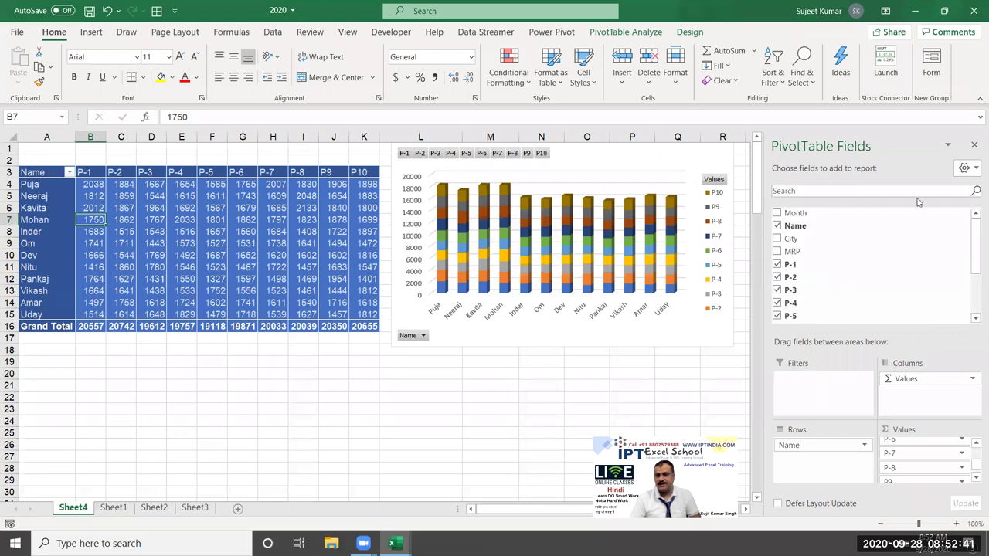
pyautogui.moveTo(831, 218)
pyautogui.mouseDown()
pyautogui.moveTo(855, 407)
pyautogui.moveTo(828, 397)
pyautogui.mouseUp()
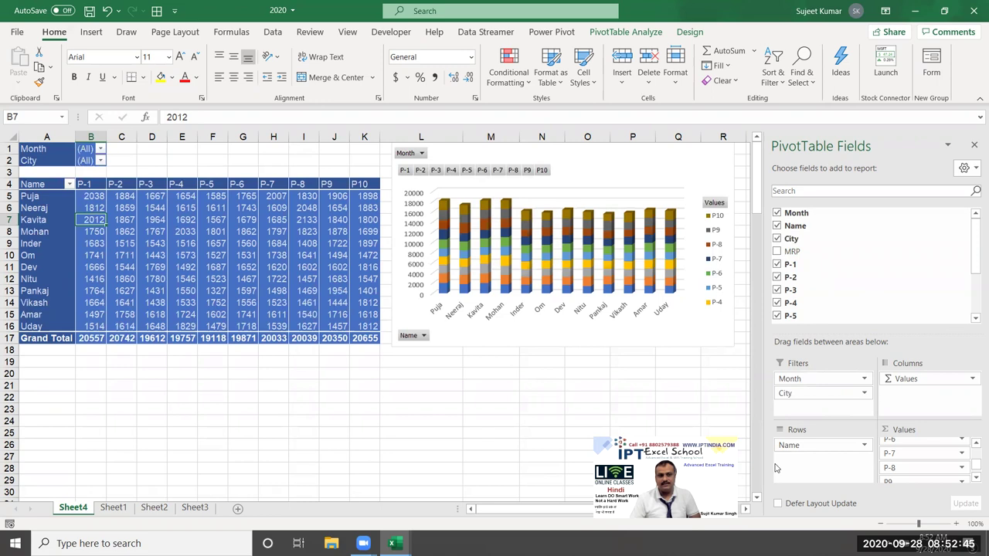
pyautogui.click(364, 468)
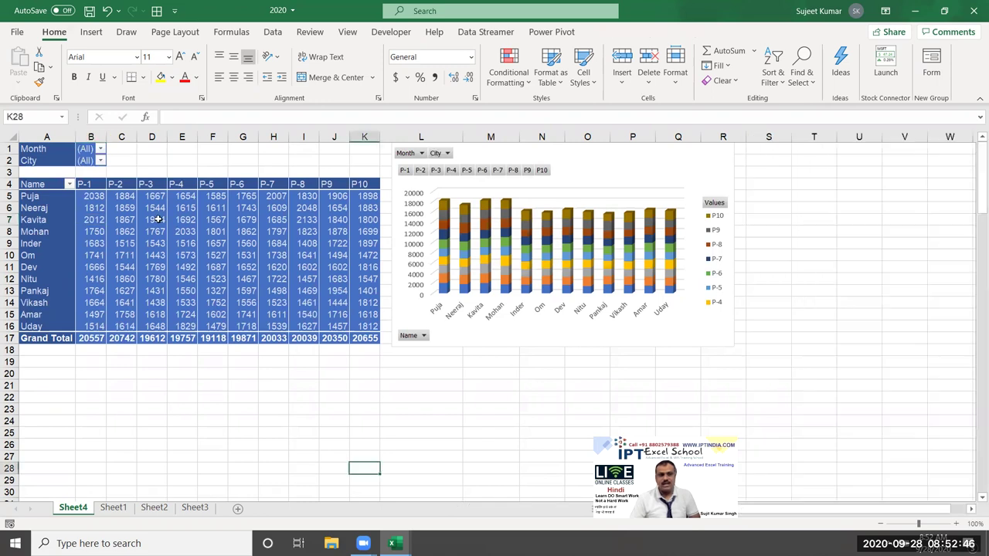
pyautogui.click(100, 149)
pyautogui.click(23, 189)
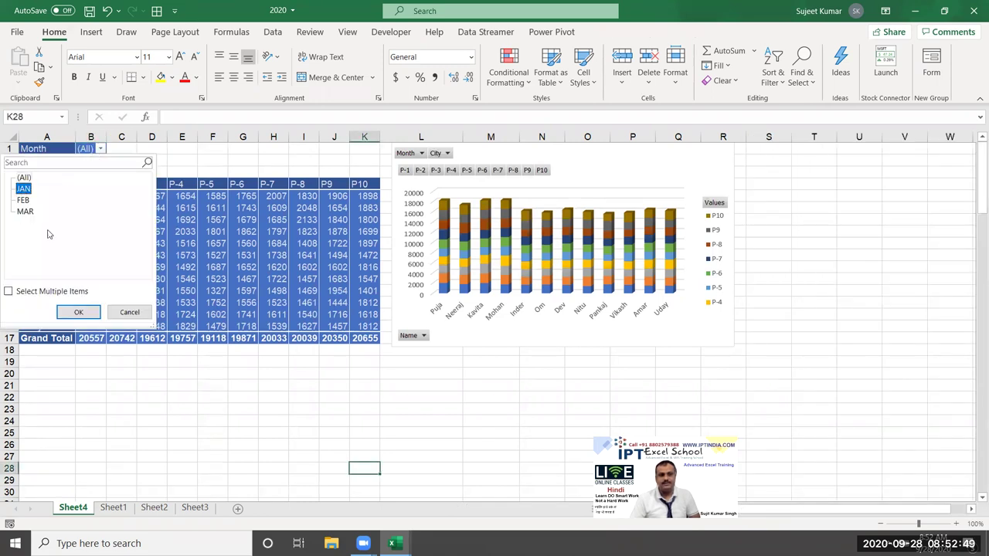
pyautogui.click(78, 313)
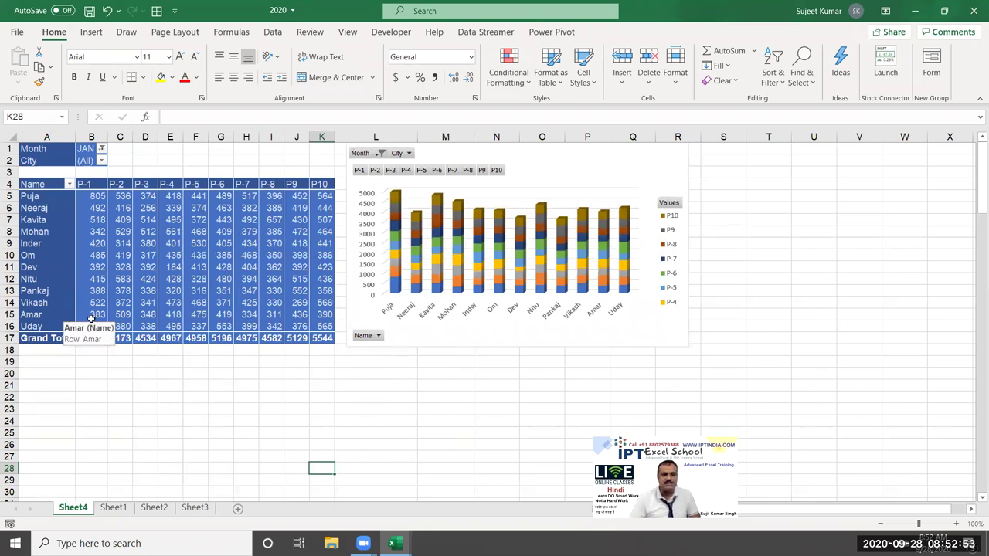
# - Filter City to Noida, leaving six names, then go to the Sheet1 data
pyautogui.rightClick(116, 293)
pyautogui.click(172, 106)
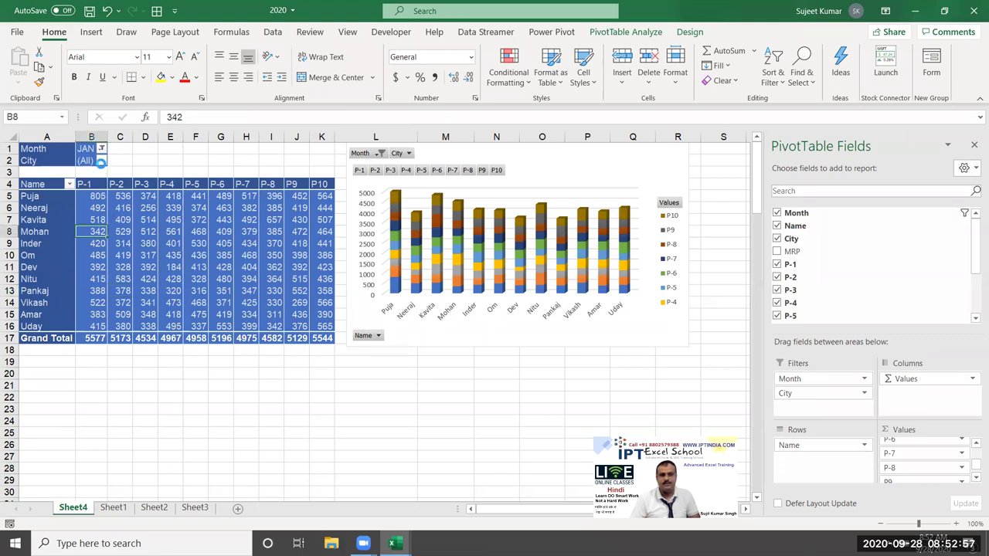
pyautogui.click(101, 160)
pyautogui.click(38, 224)
pyautogui.click(78, 323)
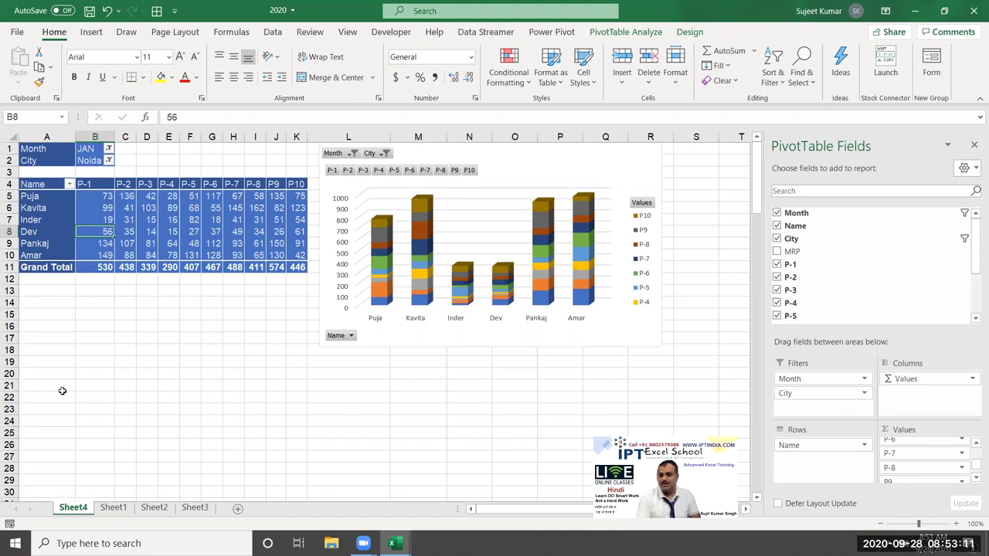
pyautogui.click(110, 509)
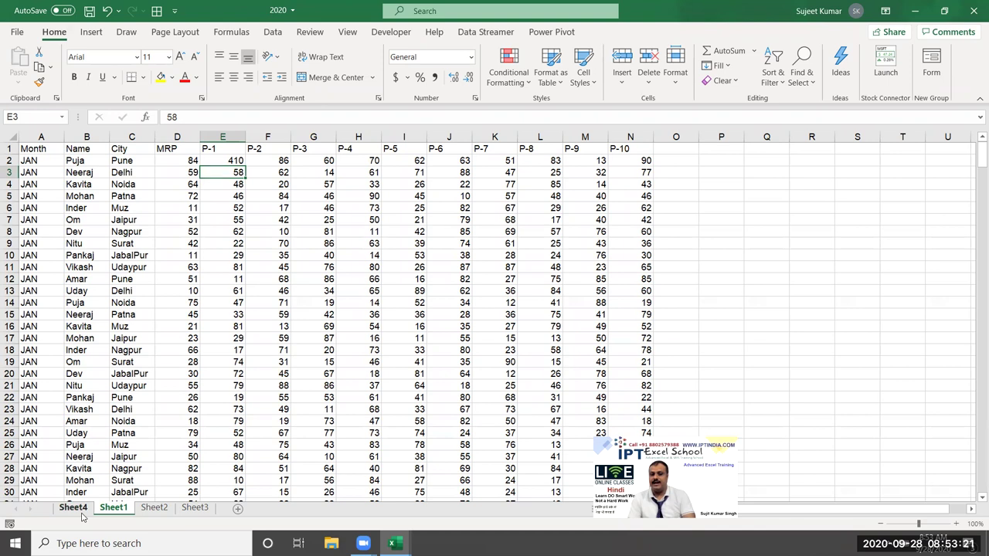
# - Move between the Sheet4 and Sheet1 tabs, ending on the blank Sheet2
pyautogui.click(77, 508)
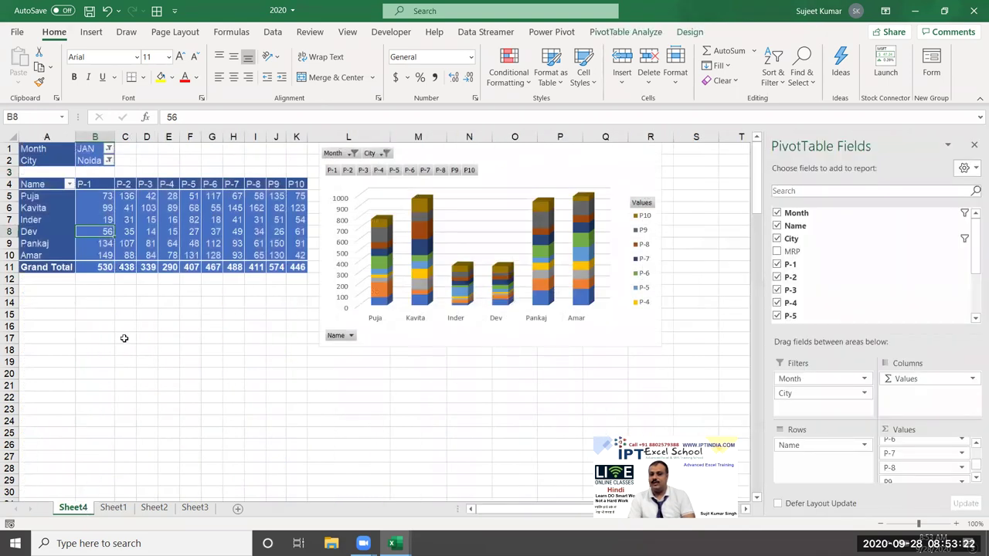
pyautogui.click(114, 508)
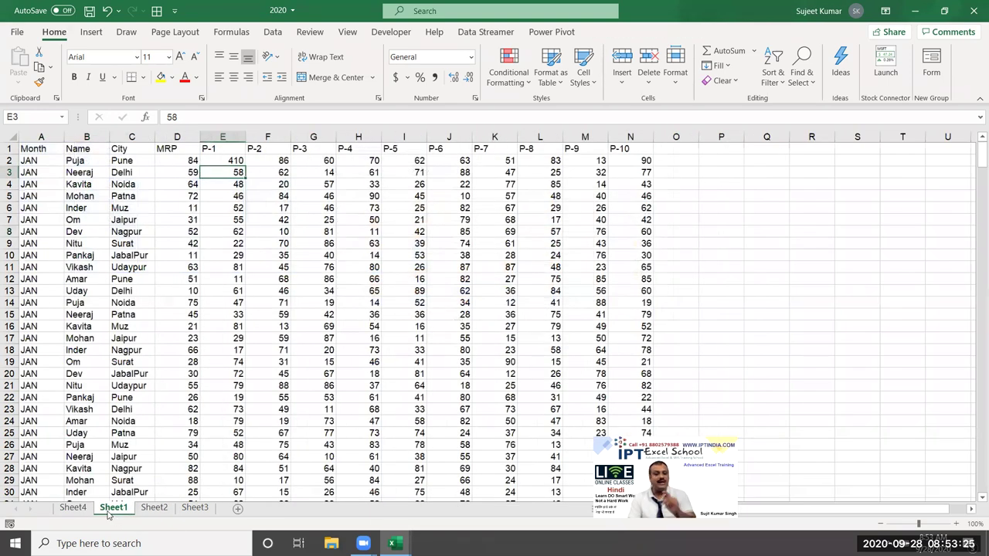
pyautogui.click(66, 509)
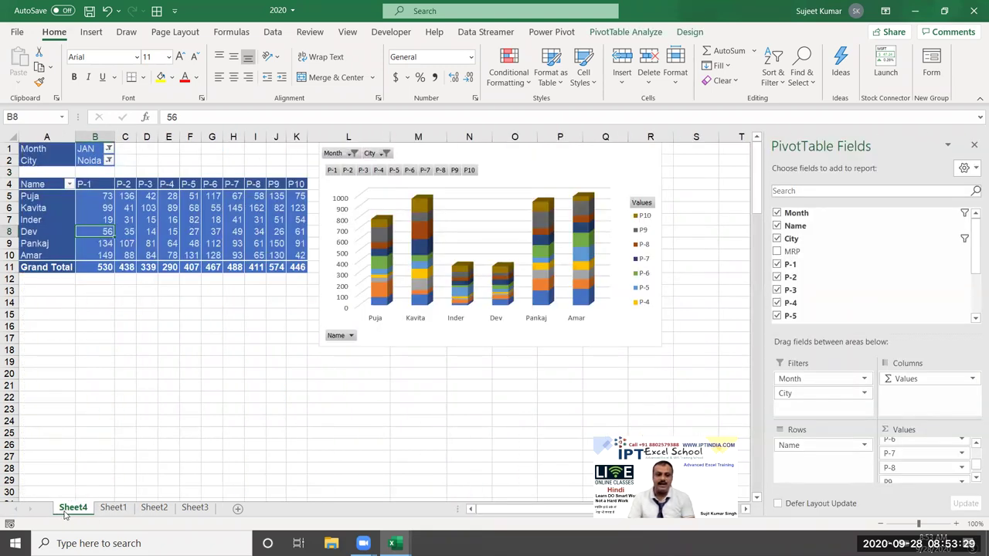
pyautogui.click(114, 508)
pyautogui.click(154, 508)
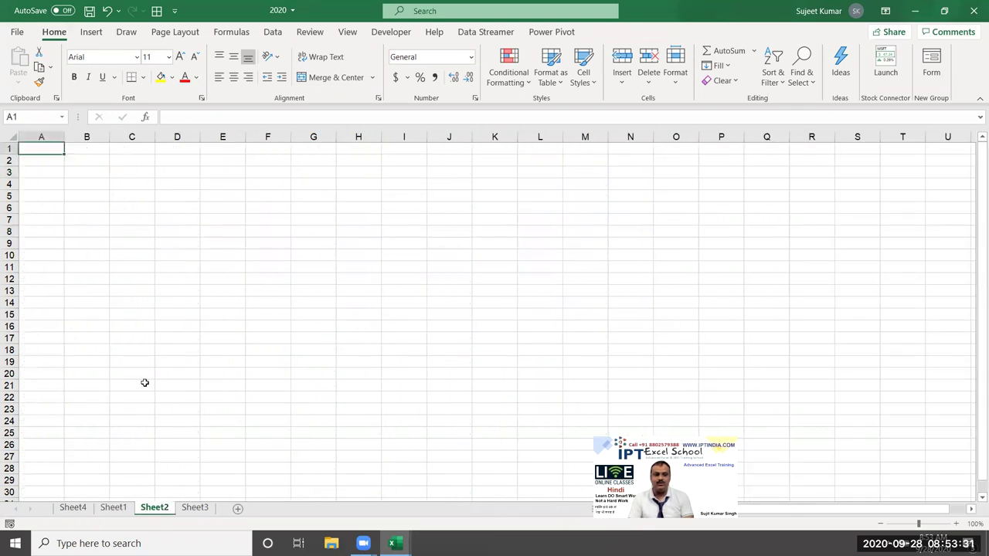
# - Enter 25 in A1 and the formula =A1 in C3
pyautogui.write('25')
pyautogui.click(126, 172)
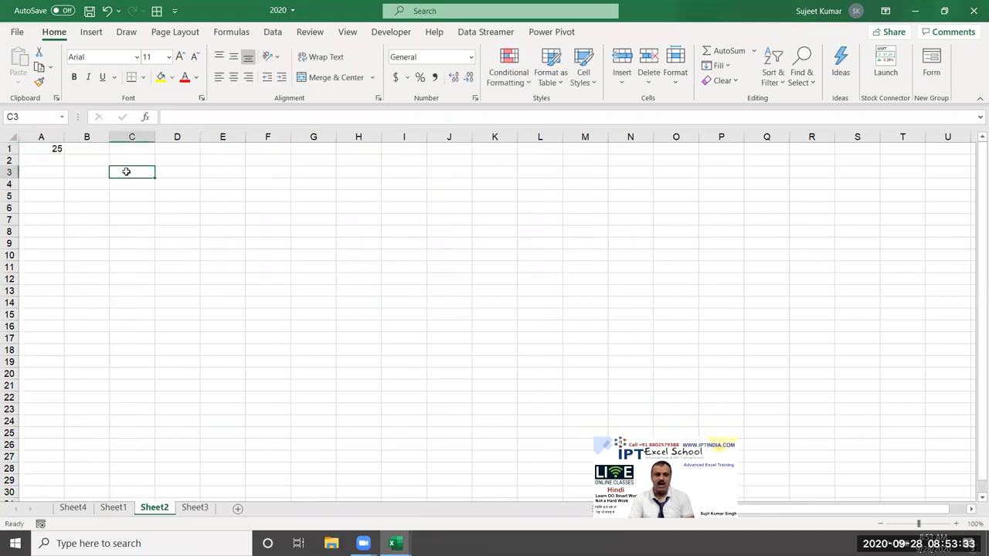
pyautogui.write('=')
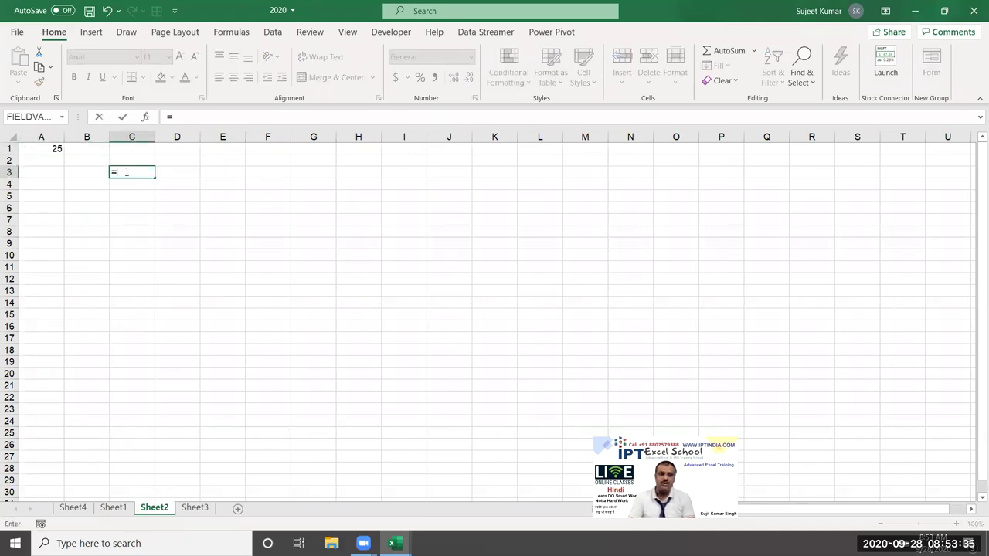
pyautogui.click(55, 146)
pyautogui.press('Return')
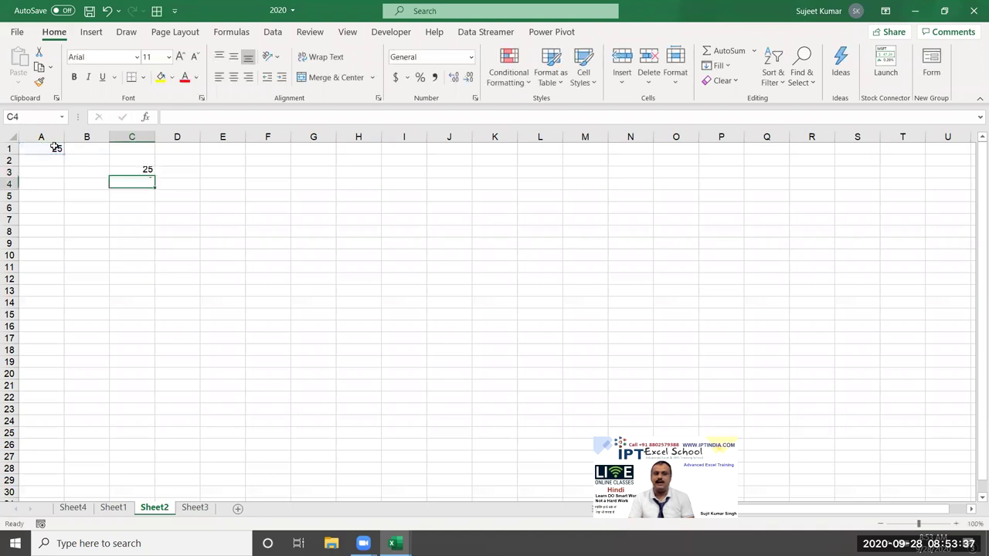
# - Change A1 to 60 and confirm that C3 follows it
pyautogui.click(54, 150)
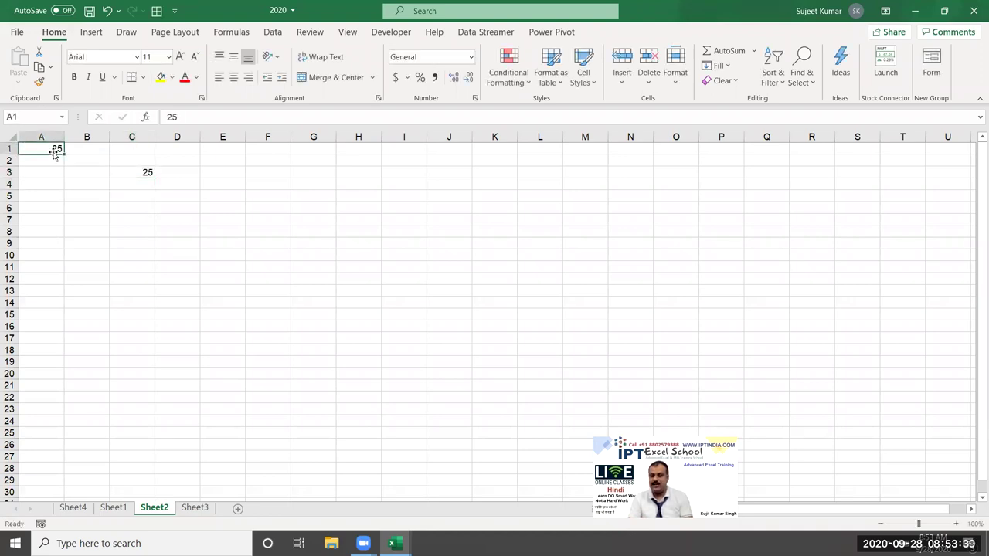
pyautogui.write('60')
pyautogui.press('Return')
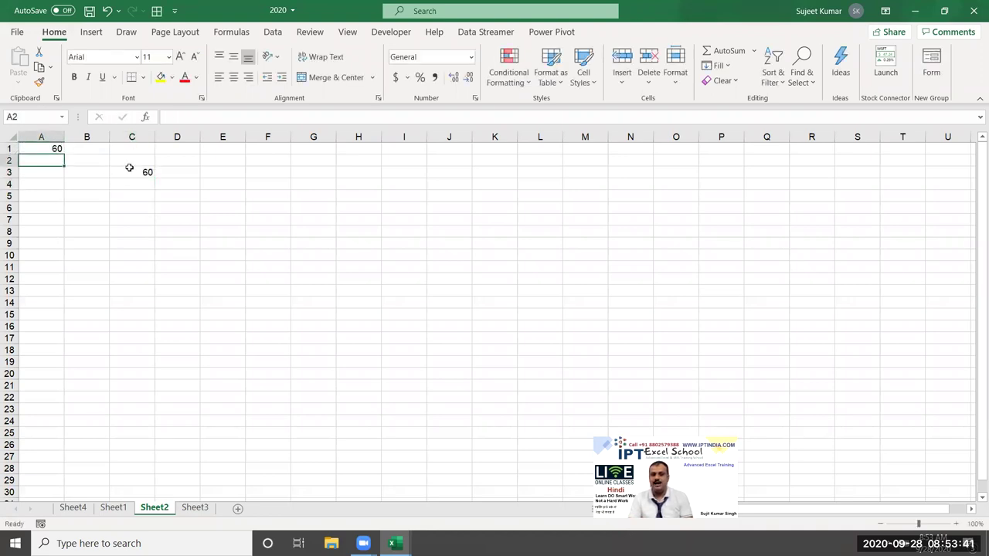
pyautogui.click(129, 169)
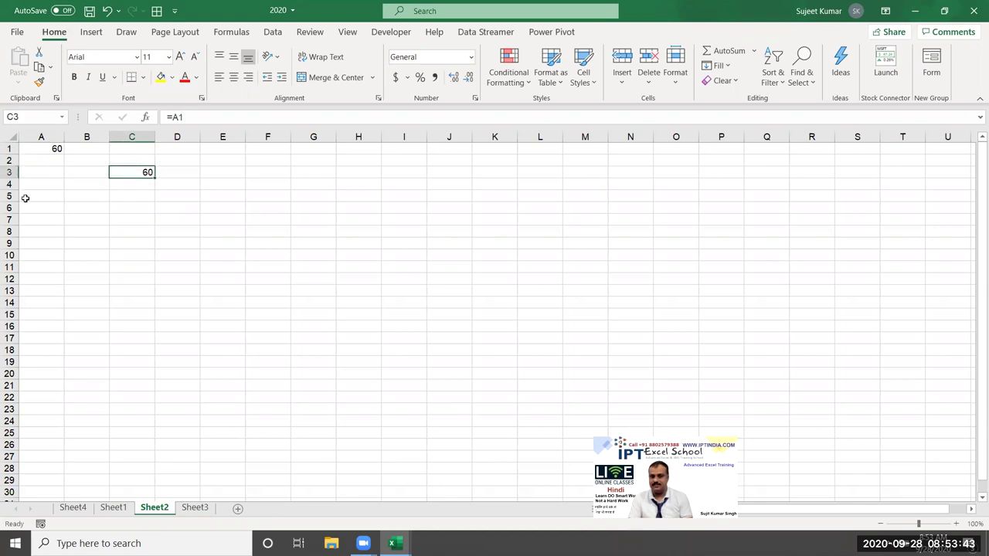
# - Delete the contents of A1 and C3, leaving Sheet2 empty
pyautogui.click(37, 155)
pyautogui.press('Delete')
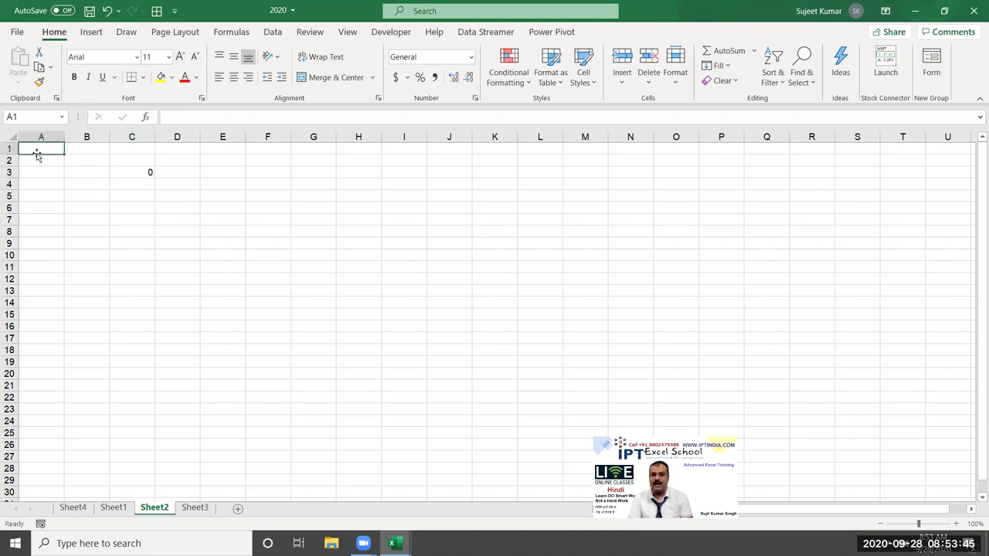
pyautogui.press('Right')
pyautogui.press('Right')
pyautogui.press('Down')
pyautogui.press('Down')
pyautogui.press('Delete')
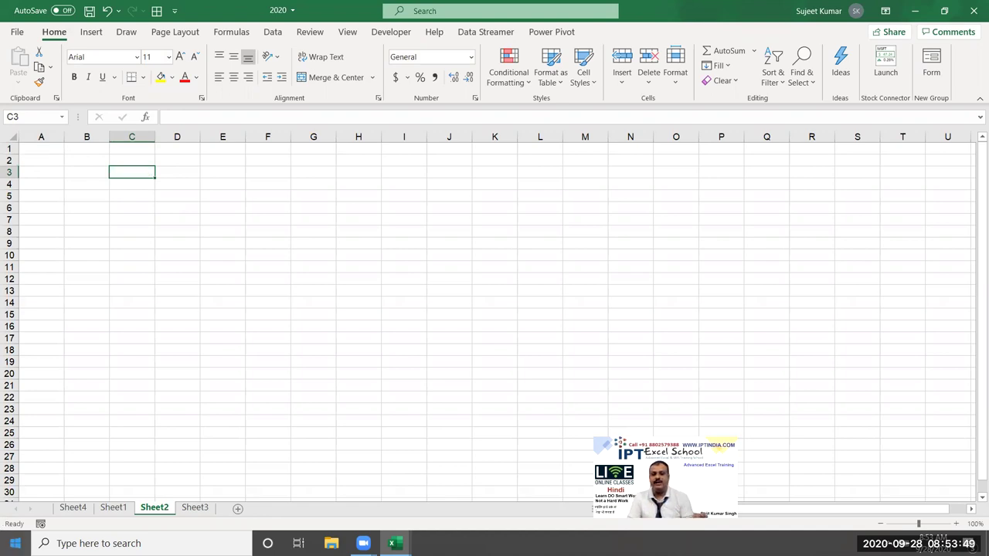
# - Switch between Sheet4 and Sheet1, ending back on the Sheet4 pivot table
pyautogui.click(74, 510)
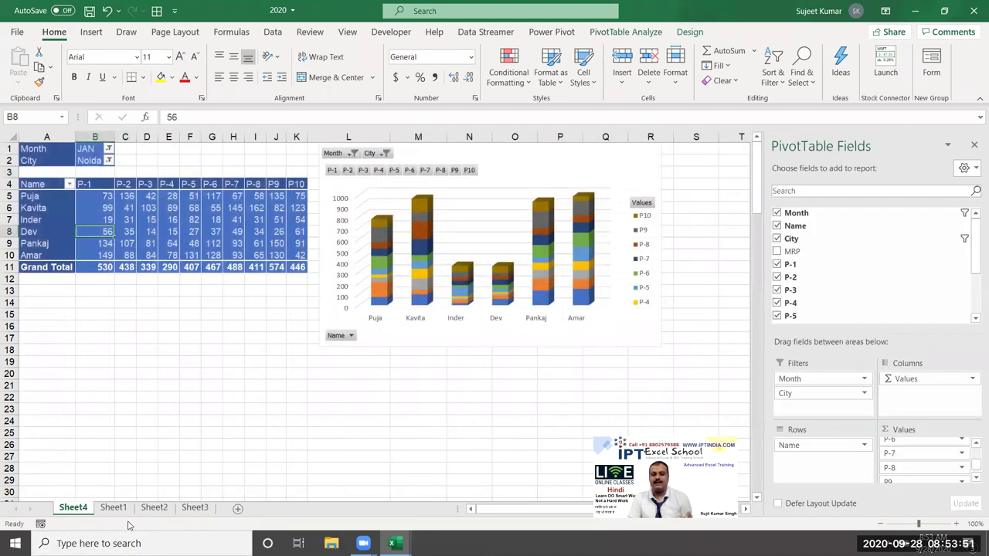
pyautogui.click(112, 508)
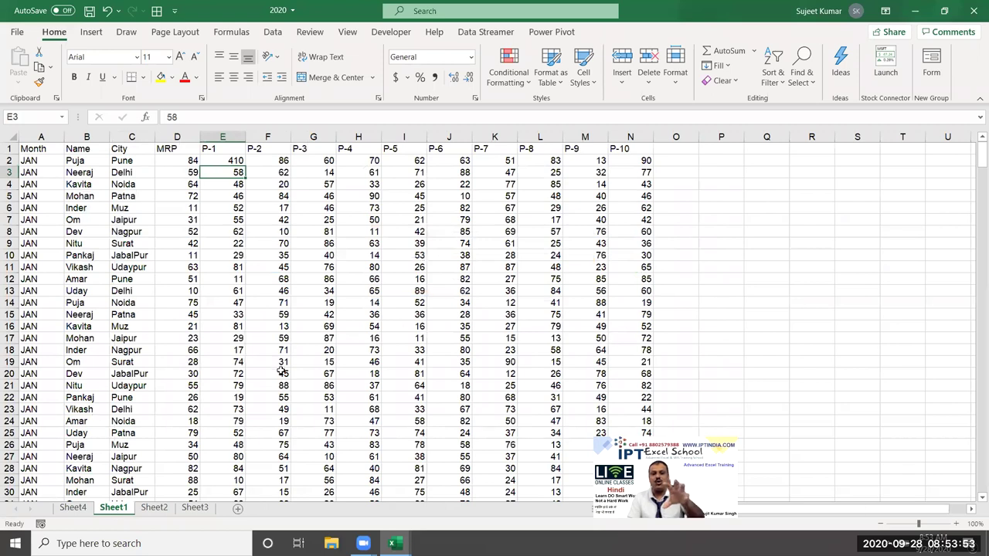
pyautogui.click(77, 508)
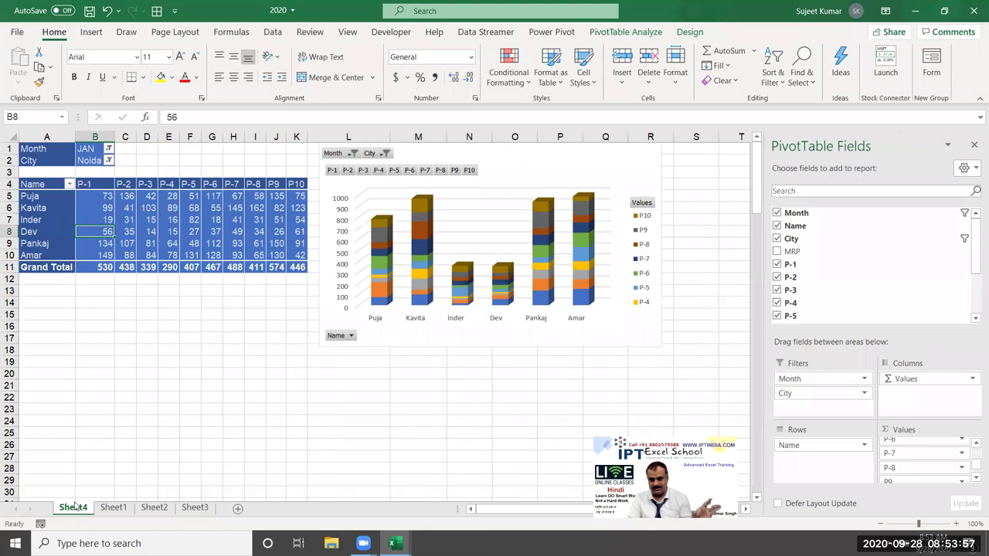
pyautogui.click(121, 511)
pyautogui.rightClick(121, 511)
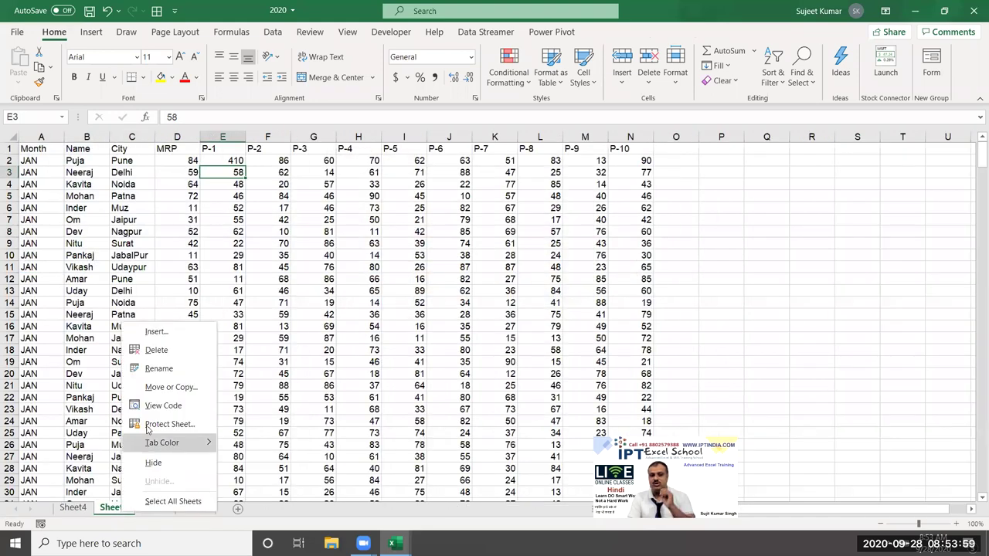
pyautogui.click(89, 503)
pyautogui.click(73, 507)
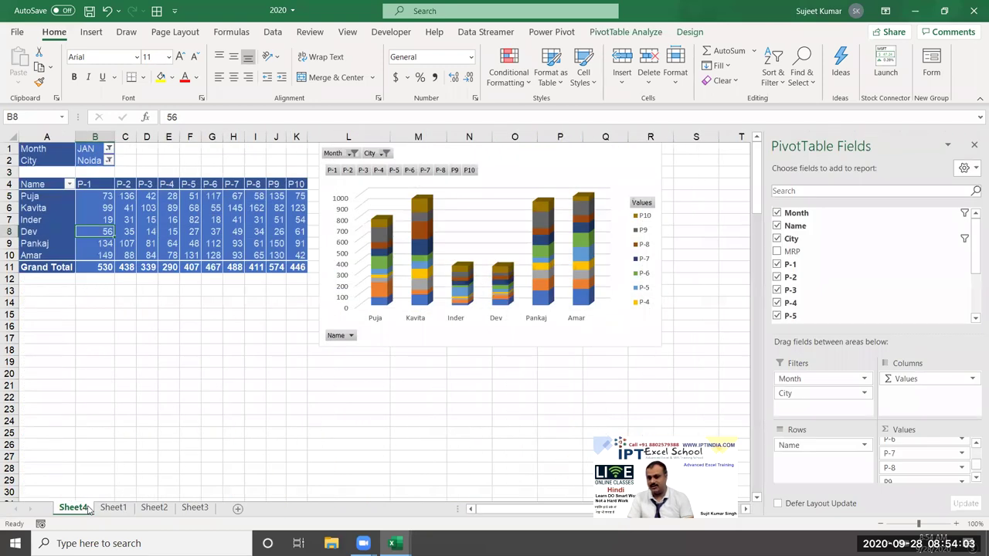
# - Copy Sheet4 into a new workbook via Move or Copy with Create a copy ticked
pyautogui.rightClick(86, 514)
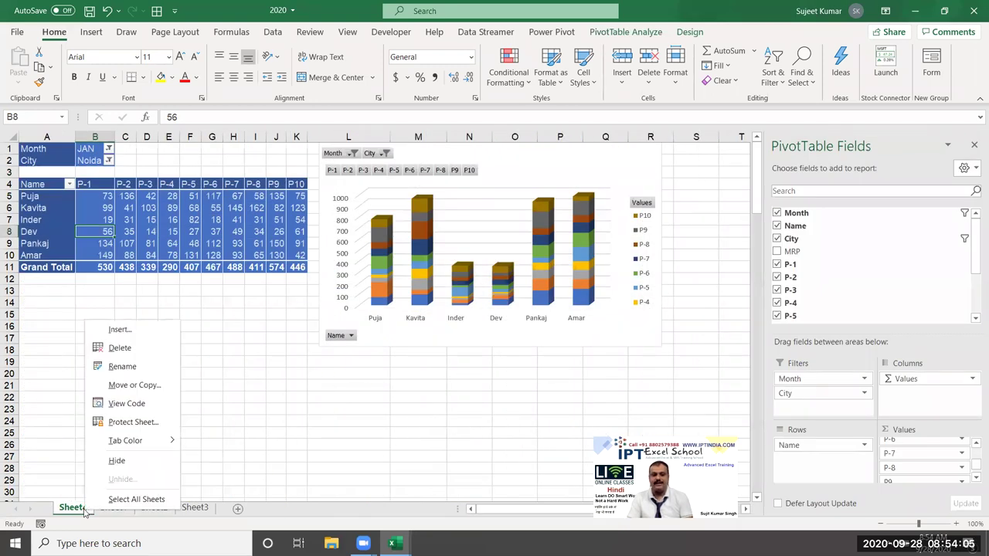
pyautogui.click(128, 386)
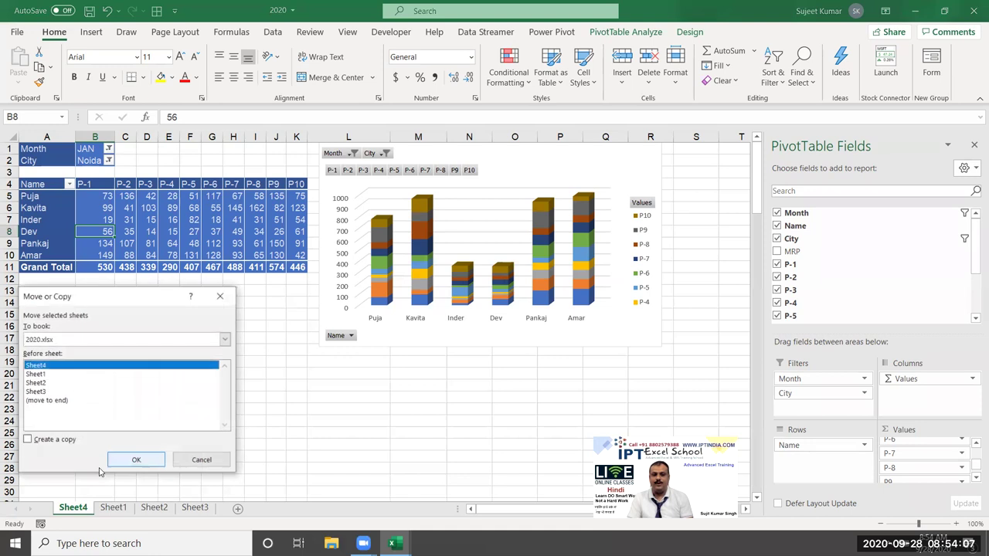
pyautogui.click(62, 440)
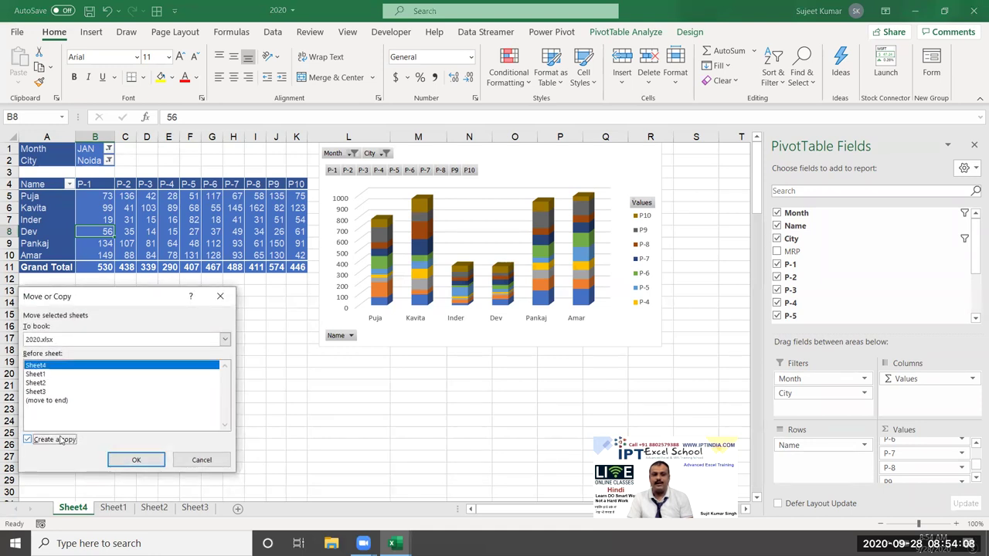
pyautogui.click(85, 343)
pyautogui.click(82, 351)
pyautogui.click(137, 459)
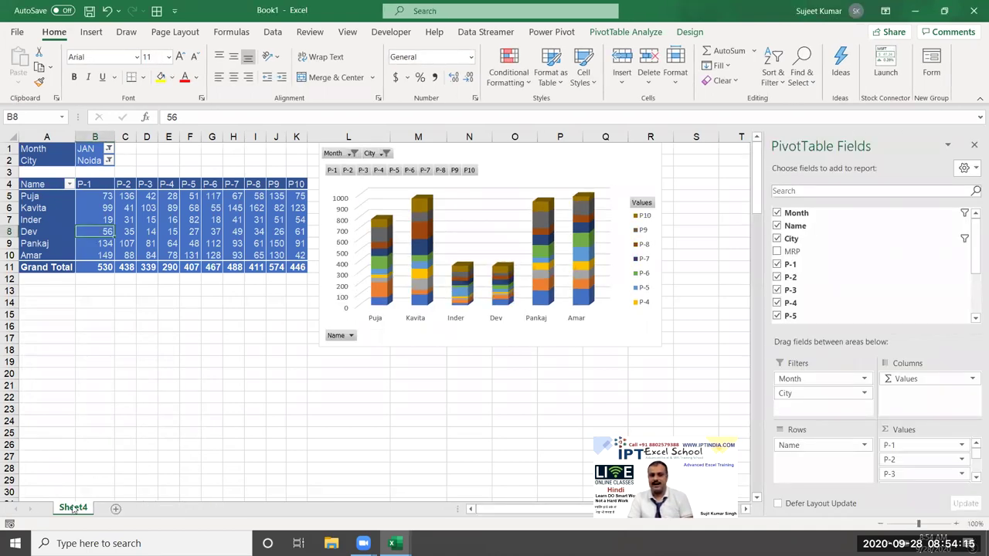
# - Set the copied pivot's Month filter to FEB and City filter to Muz
pyautogui.click(108, 149)
pyautogui.click(23, 200)
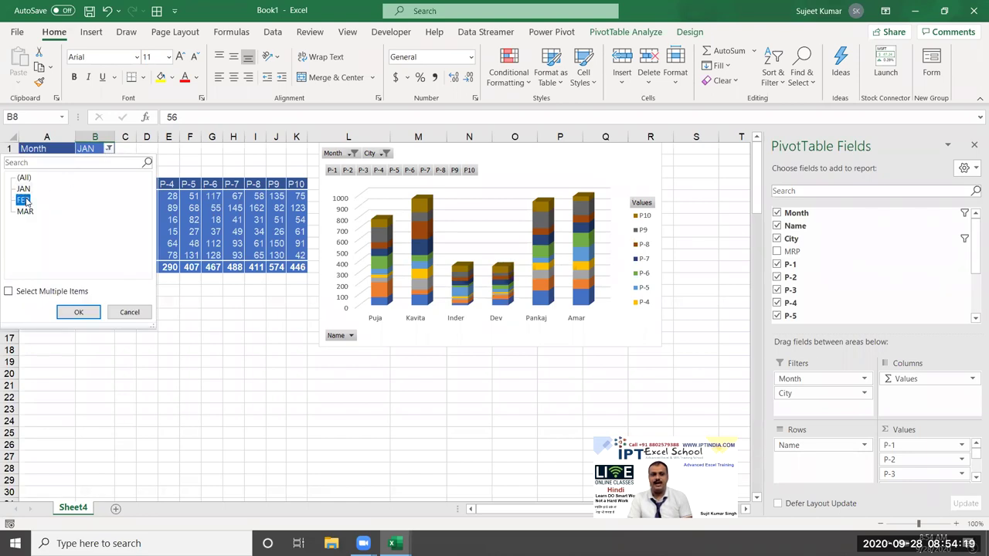
pyautogui.click(78, 312)
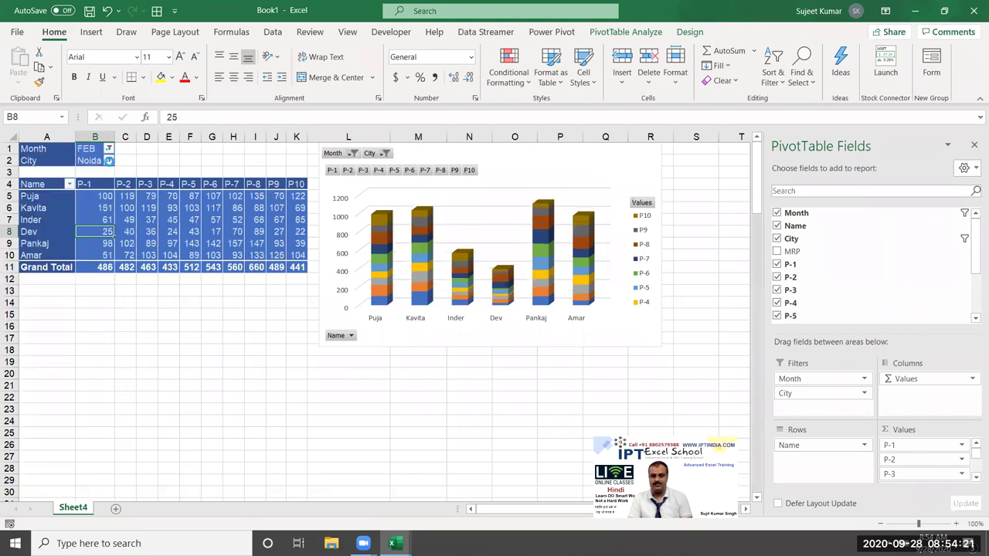
pyautogui.click(108, 160)
pyautogui.click(27, 246)
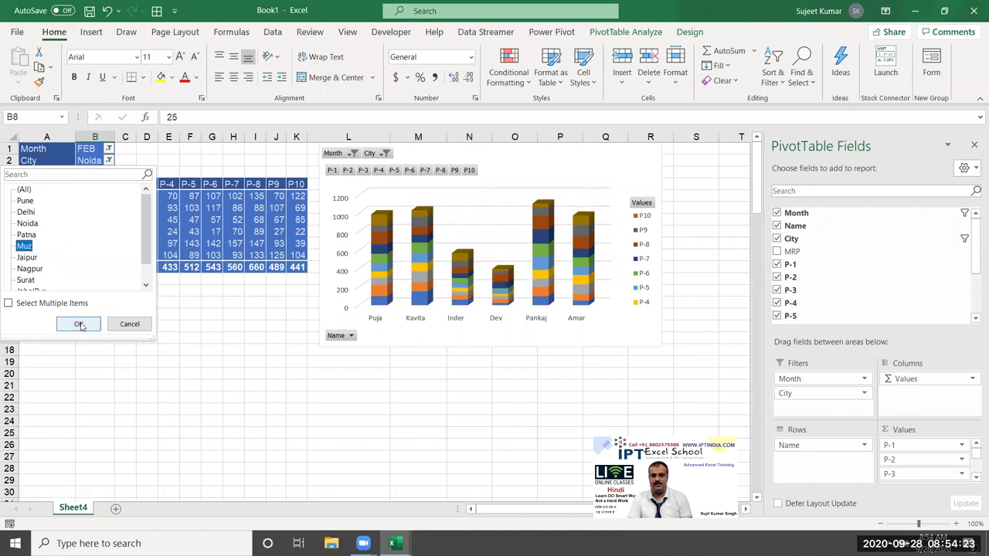
pyautogui.click(78, 323)
# - Close the Book1 window, bringing up the save-changes prompt
pyautogui.rightClick(138, 244)
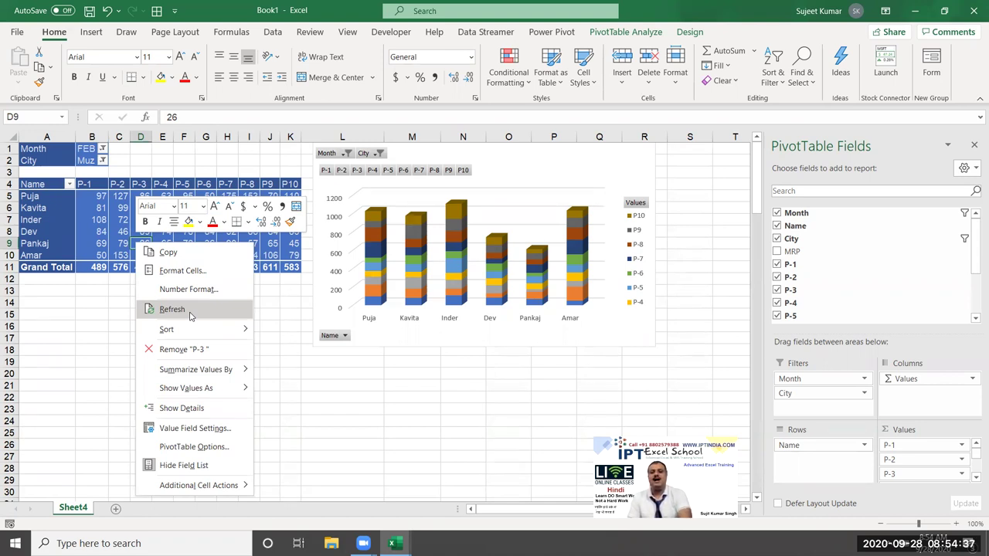
pyautogui.press('Escape')
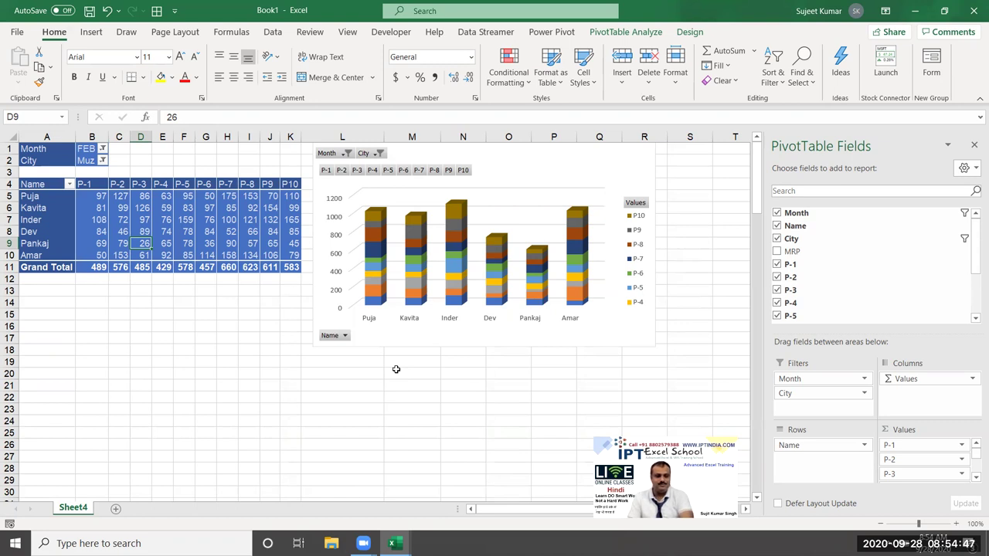
pyautogui.click(417, 380)
pyautogui.click(972, 12)
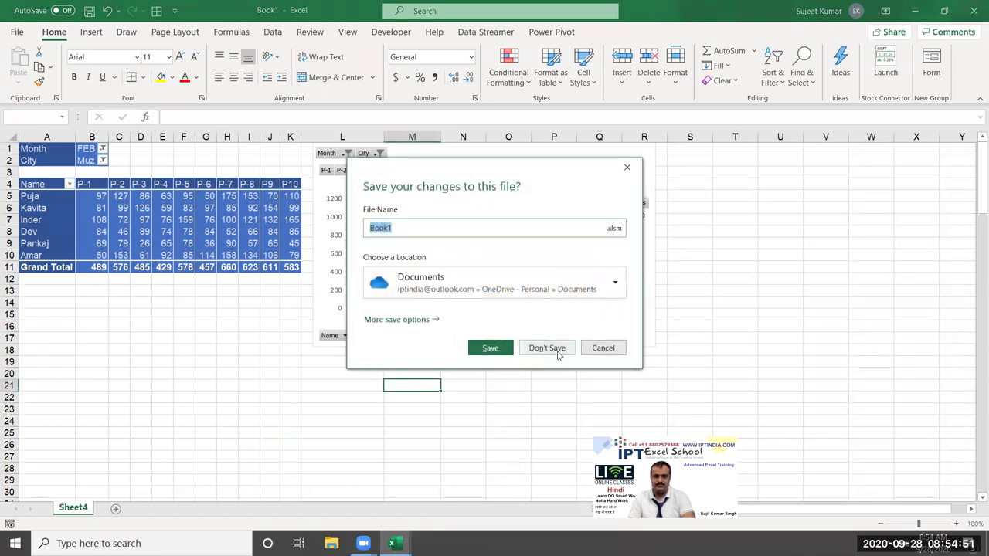
# - Discard Book1 unsaved and select A1 on the 2020 workbook's Sheet1 data
pyautogui.click(548, 348)
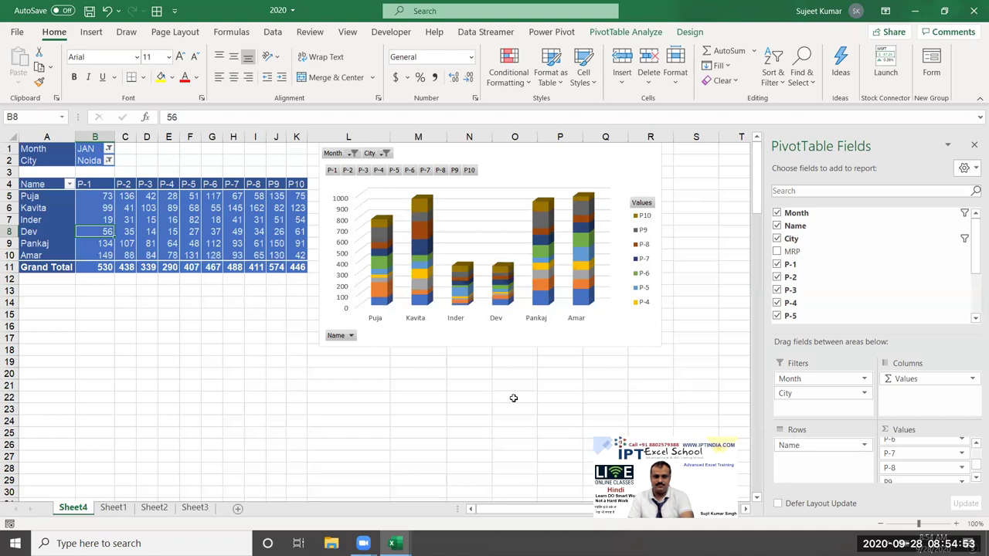
pyautogui.click(110, 508)
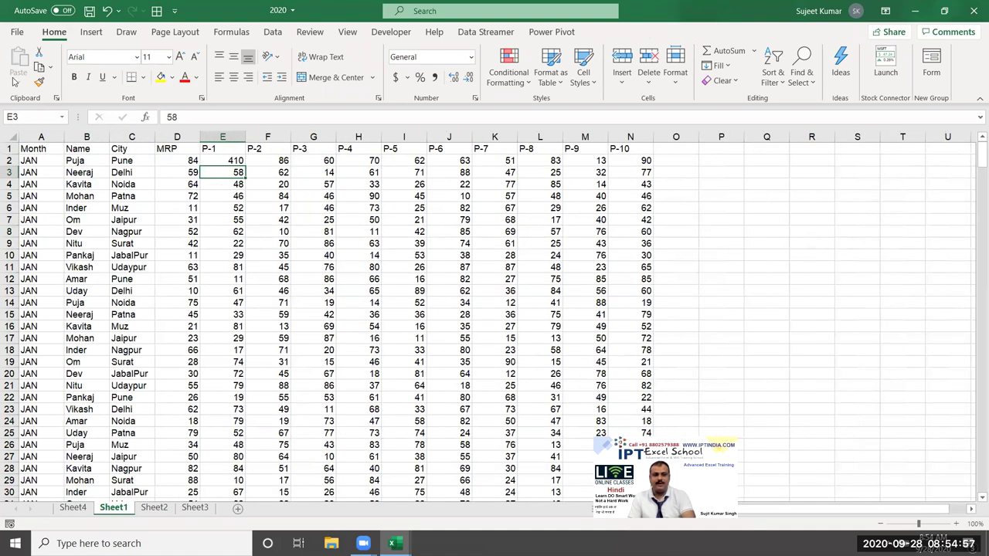
pyautogui.click(41, 149)
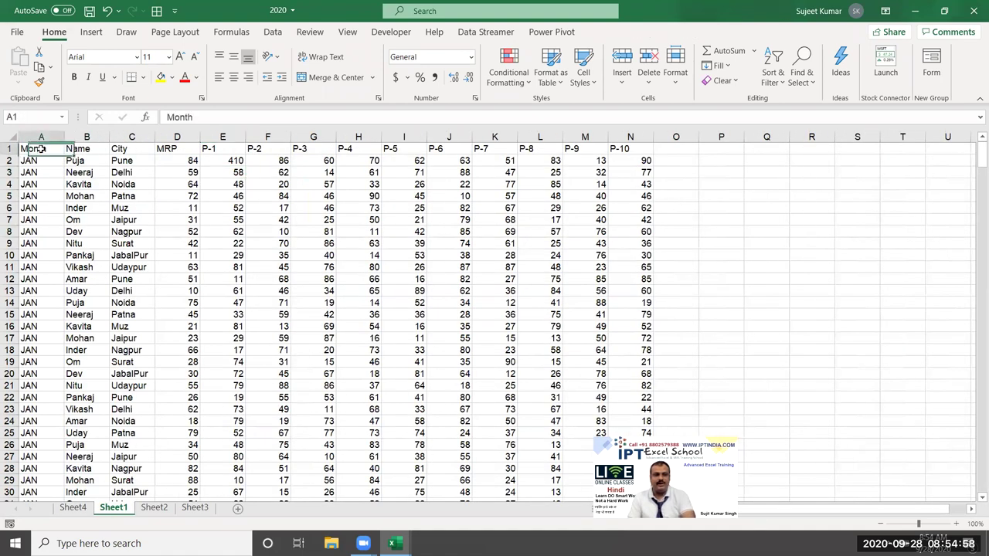
# - Insert a PivotTable on a new sheet with Name as rows, City as columns and Sum of P-1 as values
pyautogui.click(91, 32)
pyautogui.click(23, 62)
pyautogui.click(458, 369)
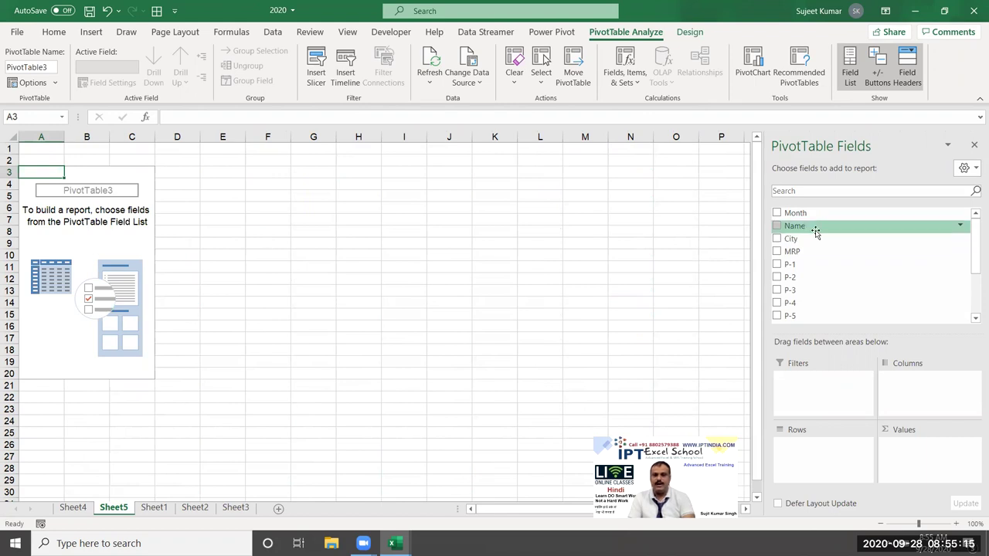
pyautogui.moveTo(815, 232); pyautogui.dragTo(828, 462)
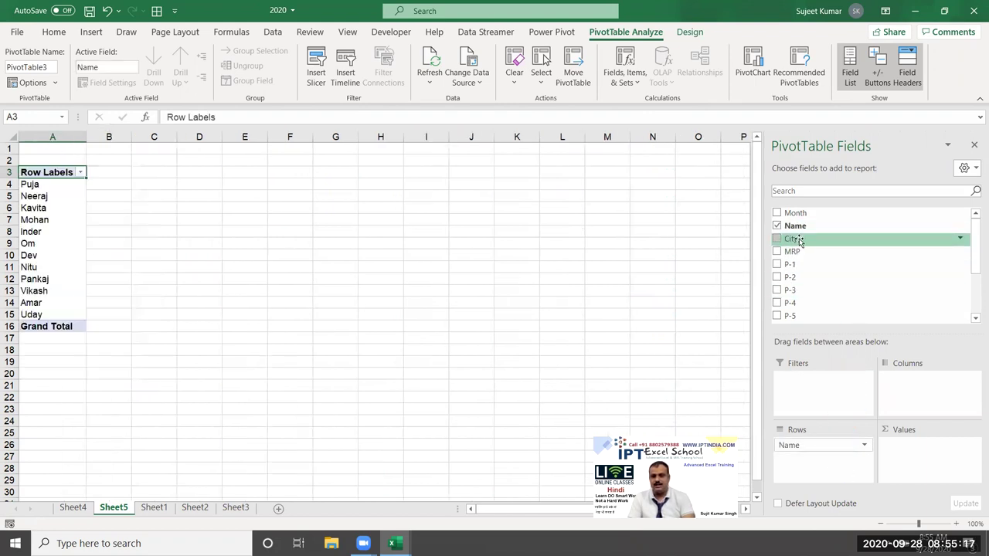
pyautogui.moveTo(795, 239); pyautogui.dragTo(923, 386)
pyautogui.moveTo(809, 268); pyautogui.dragTo(913, 458)
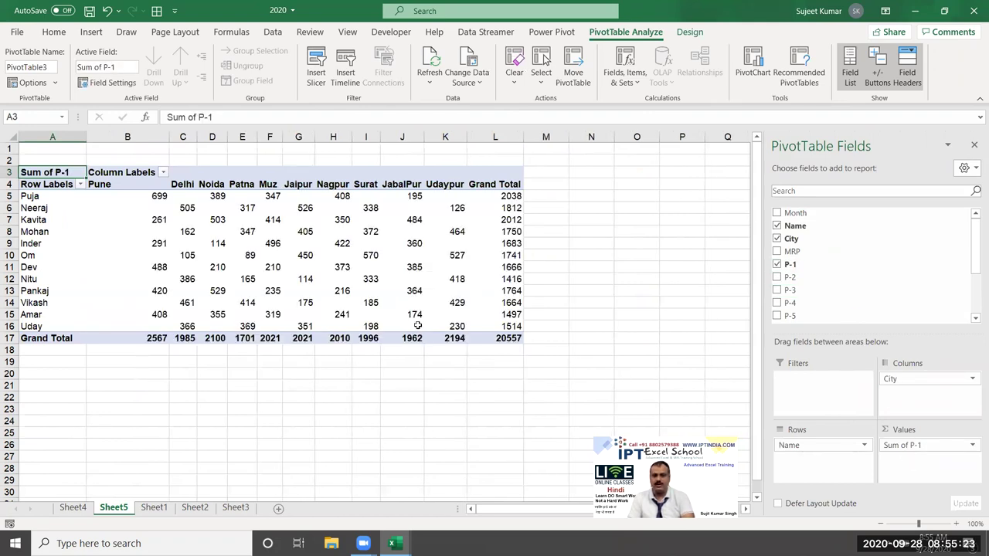
# - Point out Nitu's Surat total and the blank Name–City cells, such as in Kavita's row
pyautogui.click(369, 277)
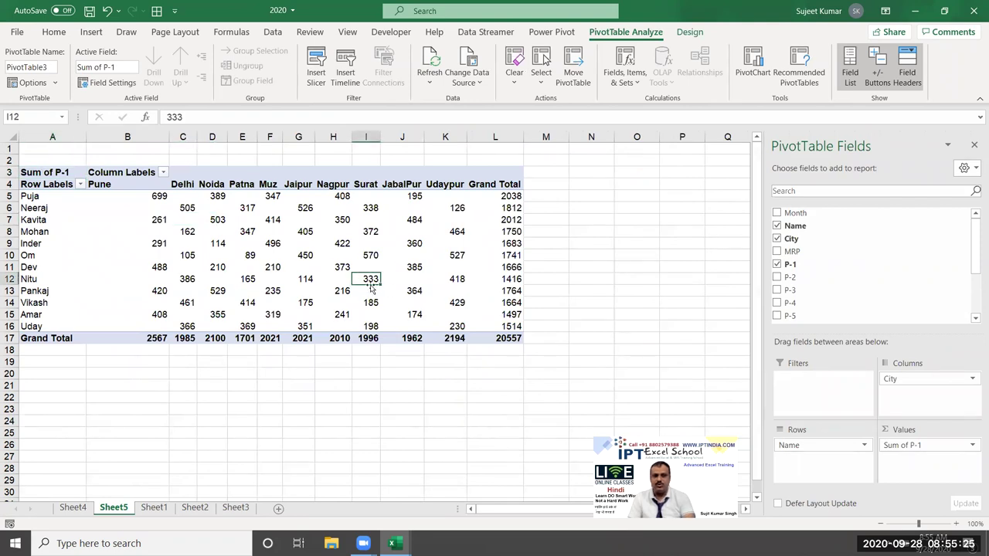
pyautogui.click(371, 267)
pyautogui.click(379, 242)
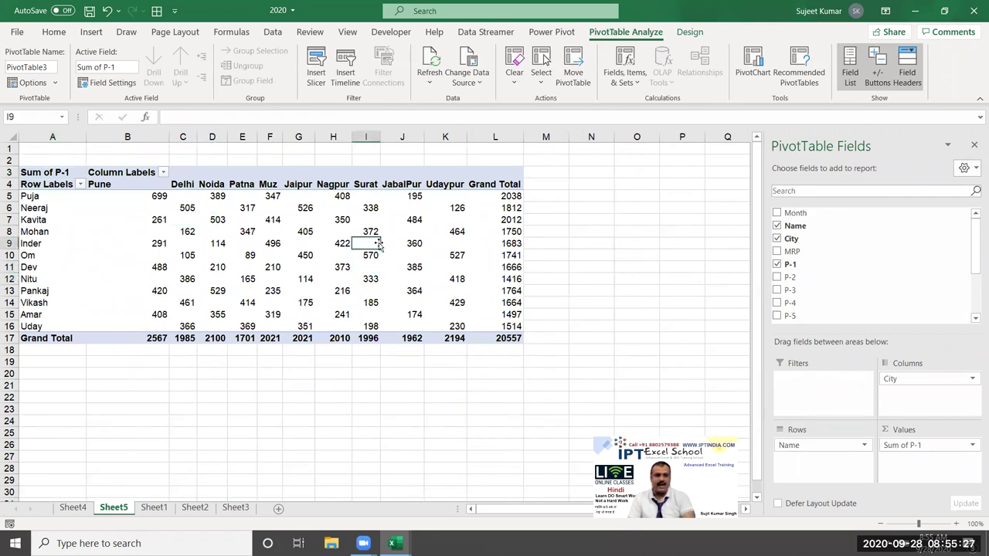
pyautogui.click(375, 217)
pyautogui.click(340, 222)
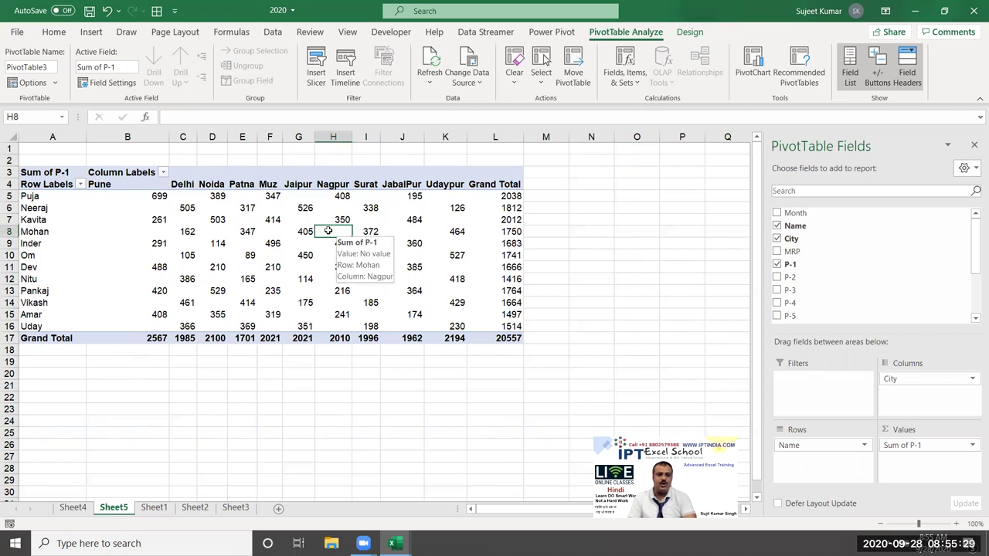
pyautogui.click(306, 222)
# - Turn on 'For empty cells show' with 0 in PivotTable Options so blanks read 0
pyautogui.rightClick(320, 258)
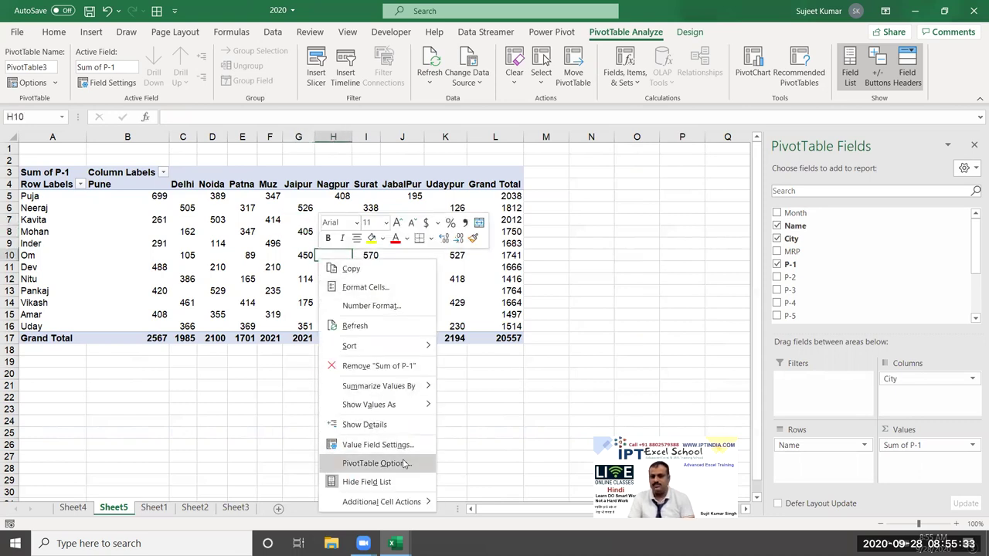
pyautogui.press('Escape')
pyautogui.click(224, 219)
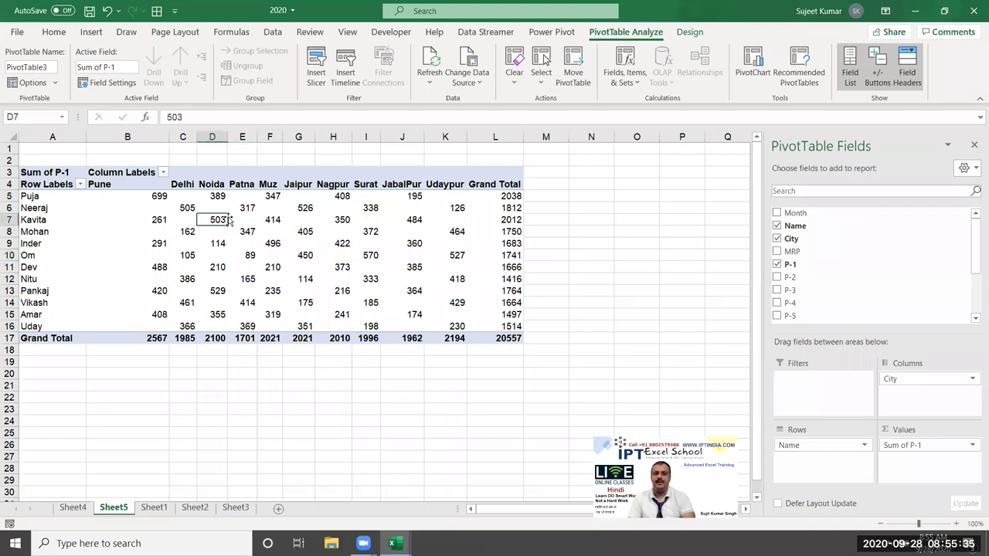
pyautogui.rightClick(223, 222)
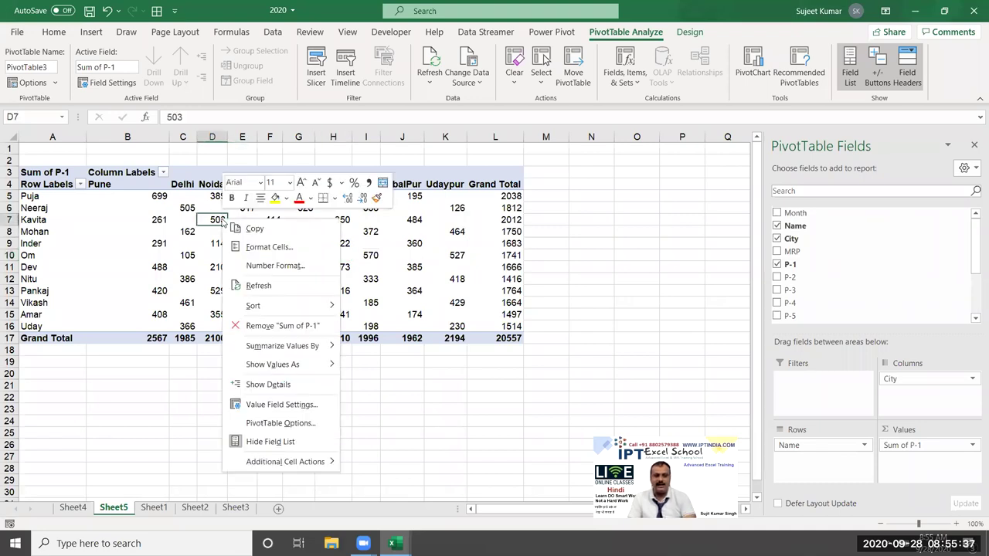
pyautogui.click(311, 425)
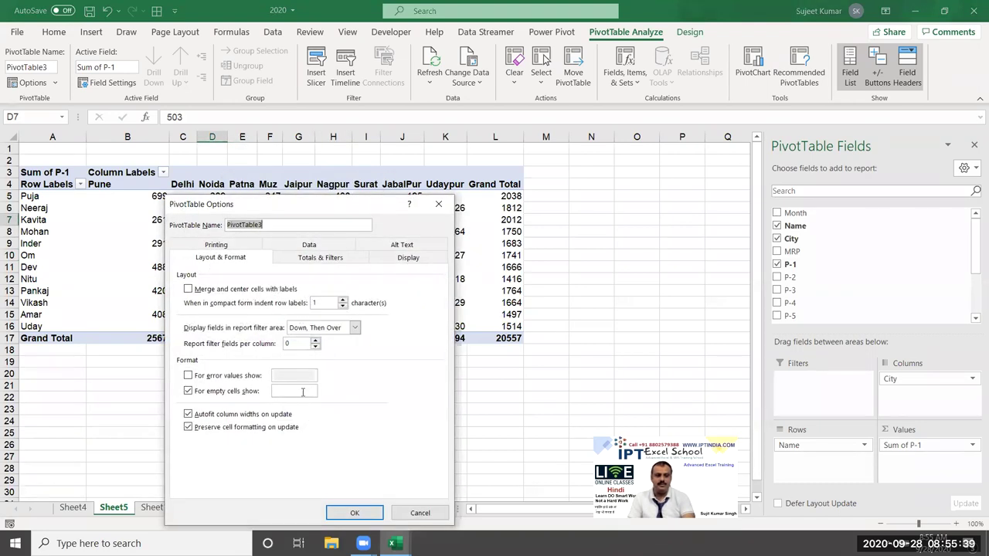
pyautogui.click(291, 391)
pyautogui.write('0')
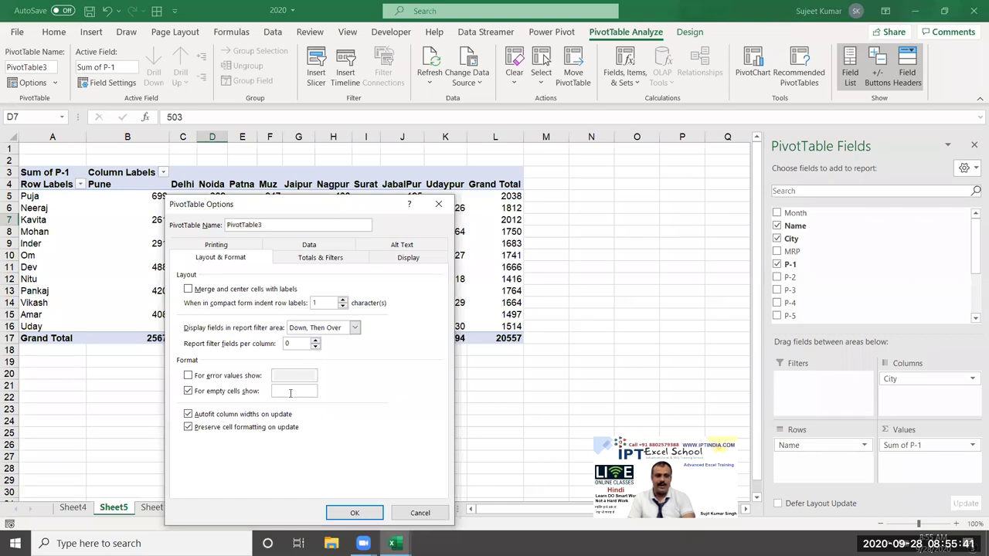
pyautogui.click(354, 512)
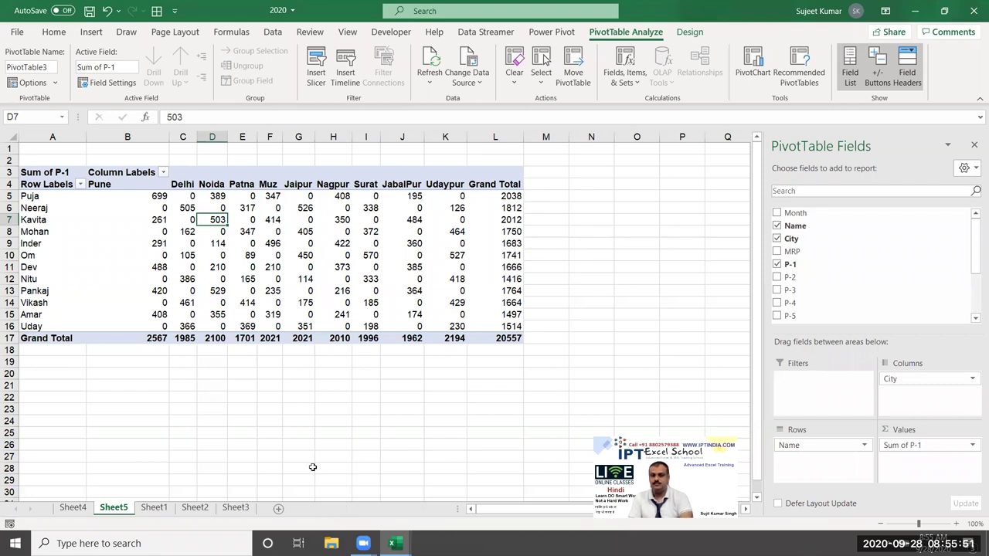
pyautogui.moveTo(207, 289)
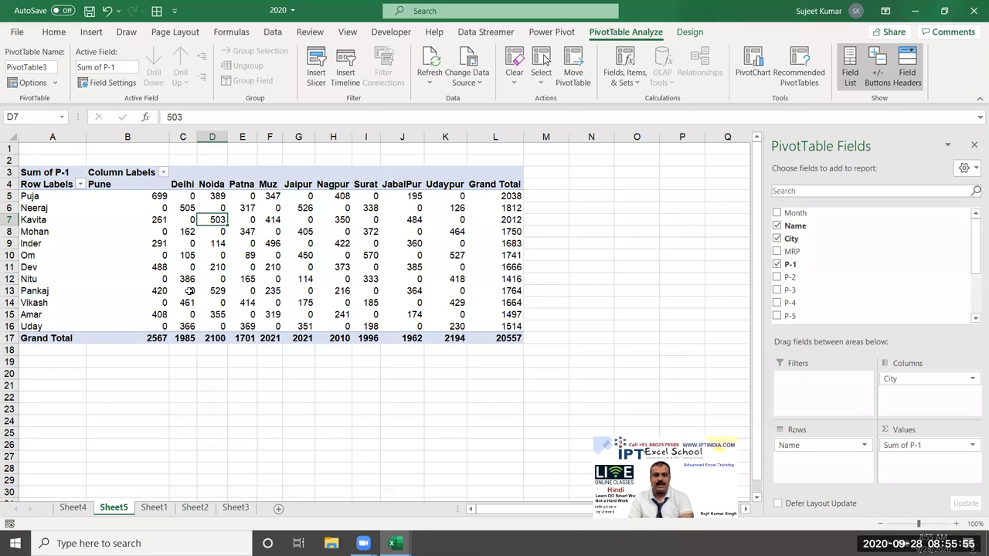
pyautogui.click(114, 178)
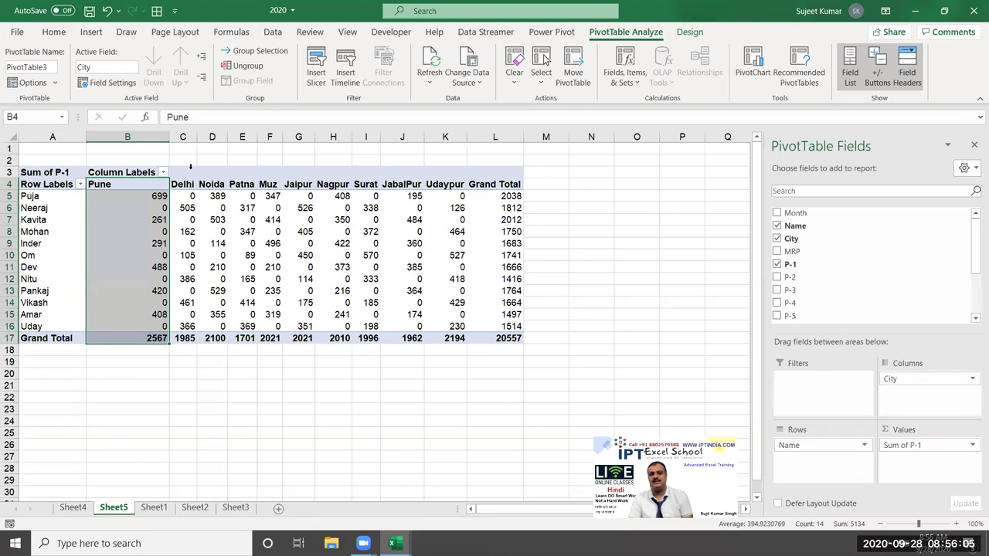
pyautogui.moveTo(144, 186); pyautogui.dragTo(424, 184)
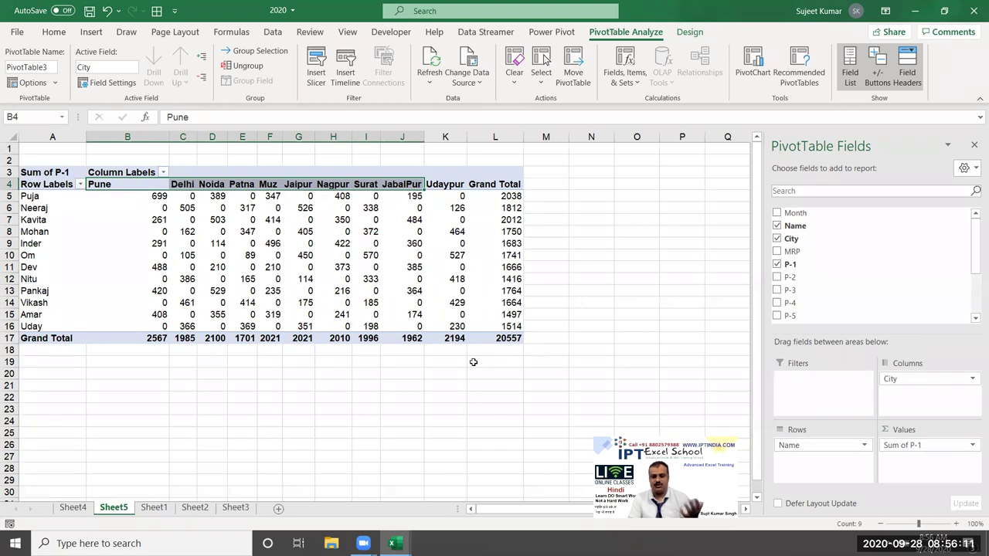
pyautogui.moveTo(575, 195); pyautogui.dragTo(879, 191)
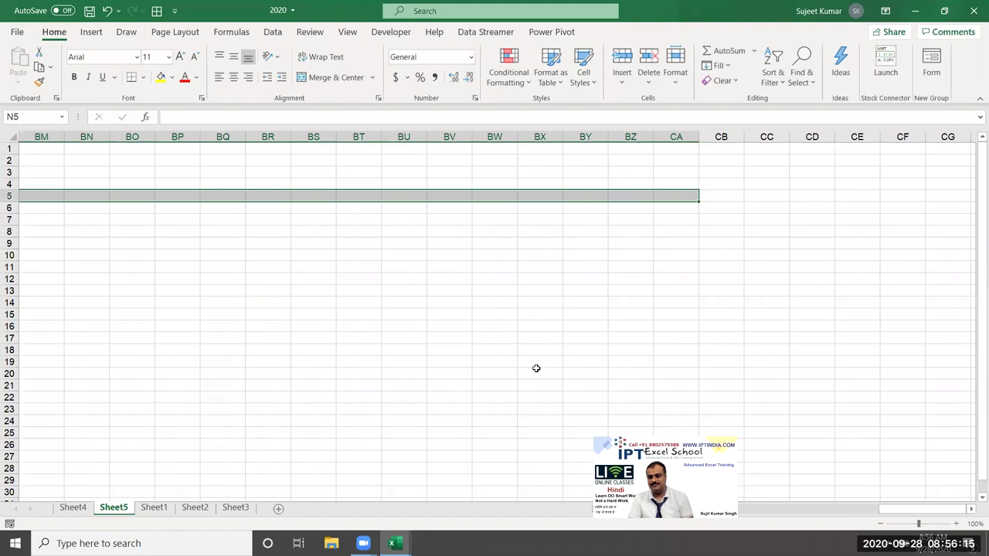
pyautogui.moveTo(902, 517); pyautogui.dragTo(550, 489)
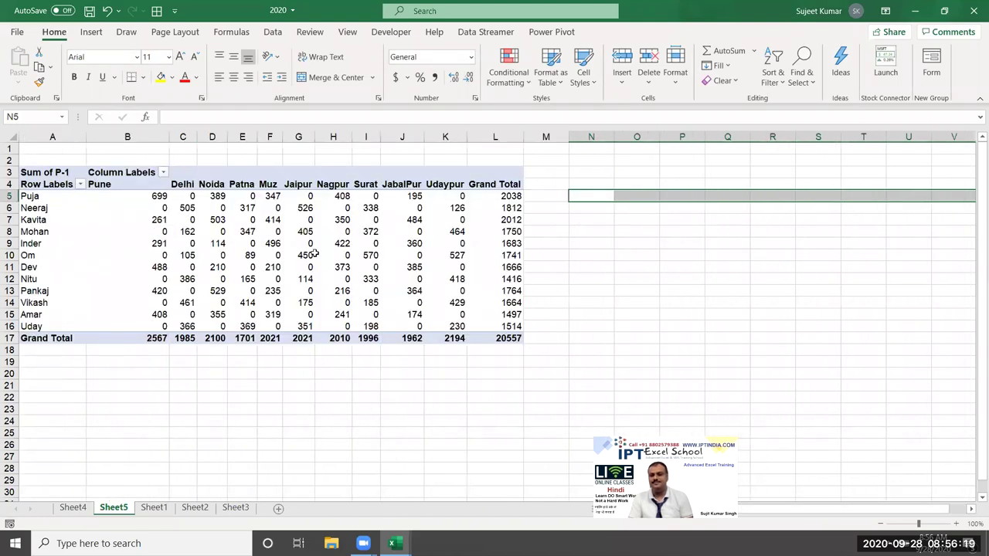
pyautogui.moveTo(302, 220); pyautogui.dragTo(298, 227)
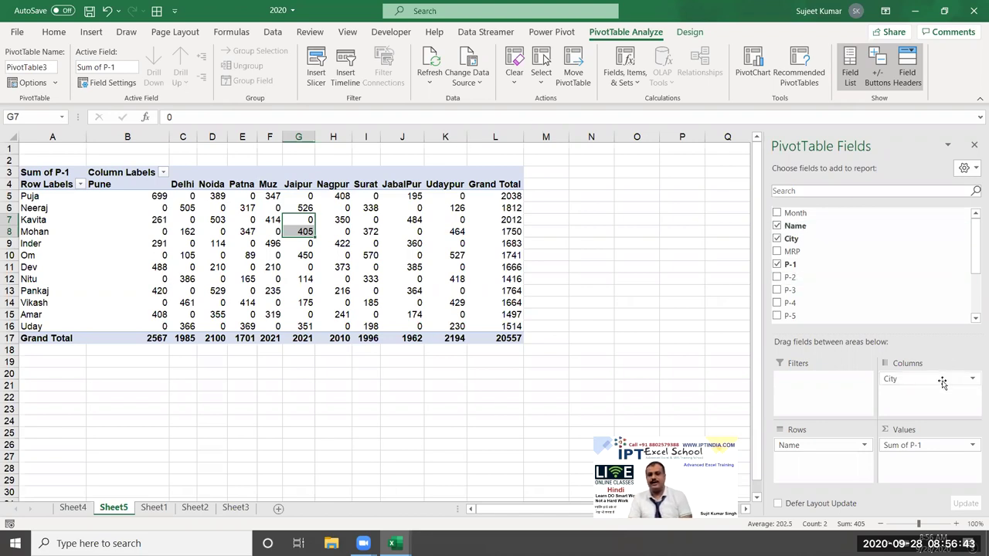
# - Move City from Columns into Rows beneath Name, then collapse and re-expand all city rows
pyautogui.moveTo(942, 384); pyautogui.dragTo(833, 470)
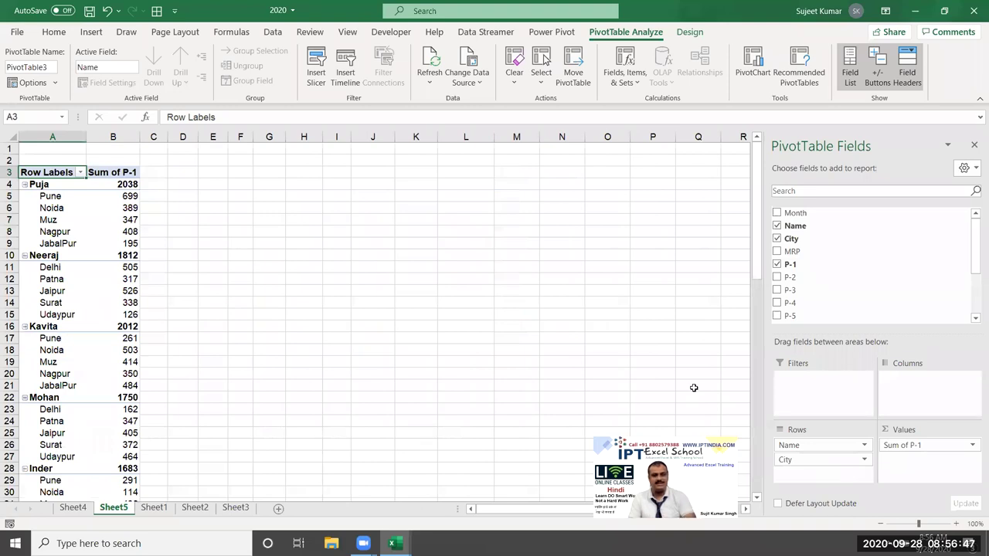
pyautogui.click(44, 208)
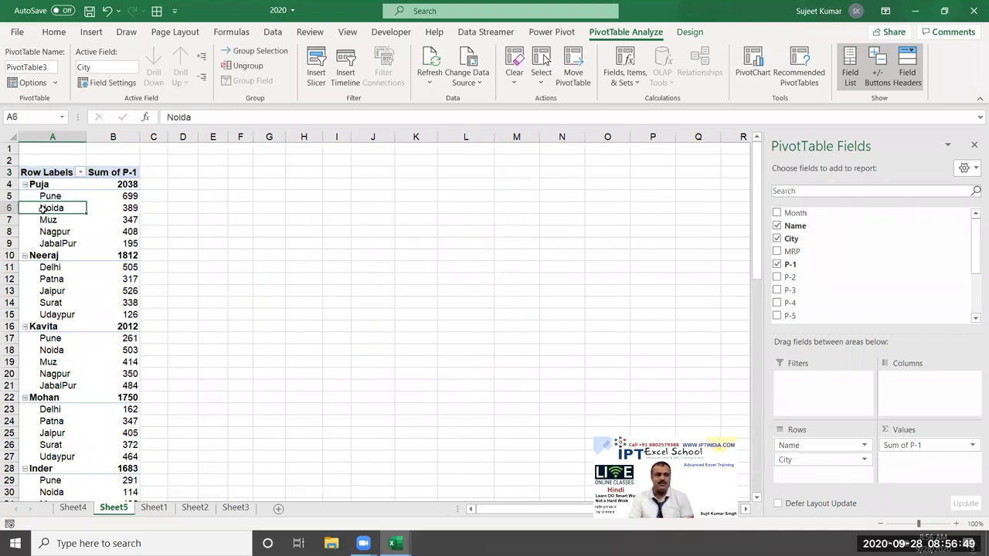
pyautogui.click(24, 185)
pyautogui.click(24, 185)
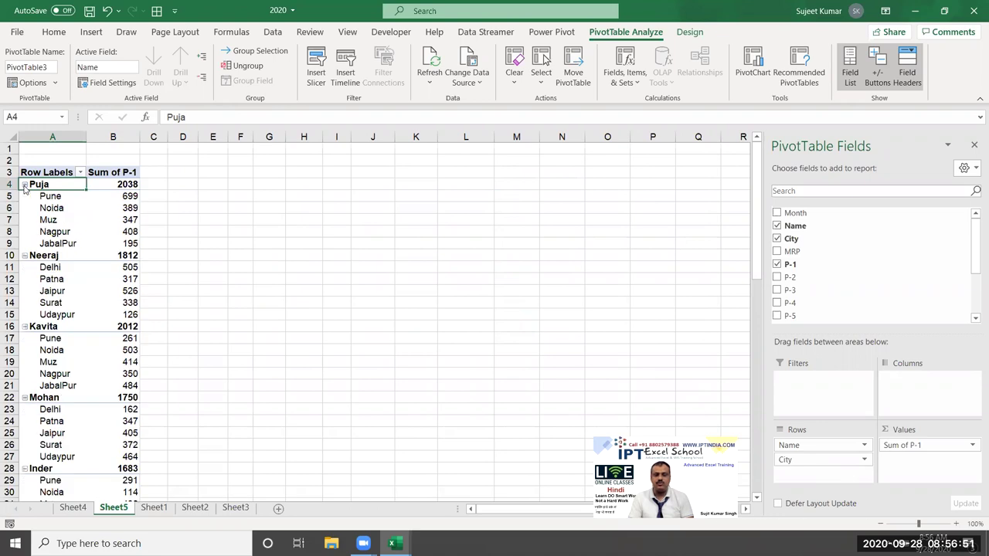
pyautogui.click(24, 185)
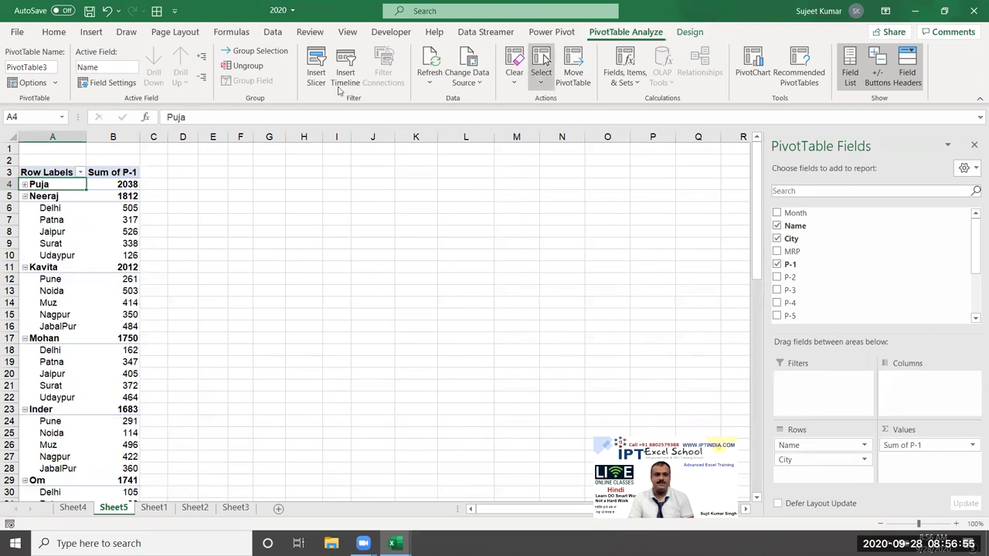
pyautogui.click(201, 78)
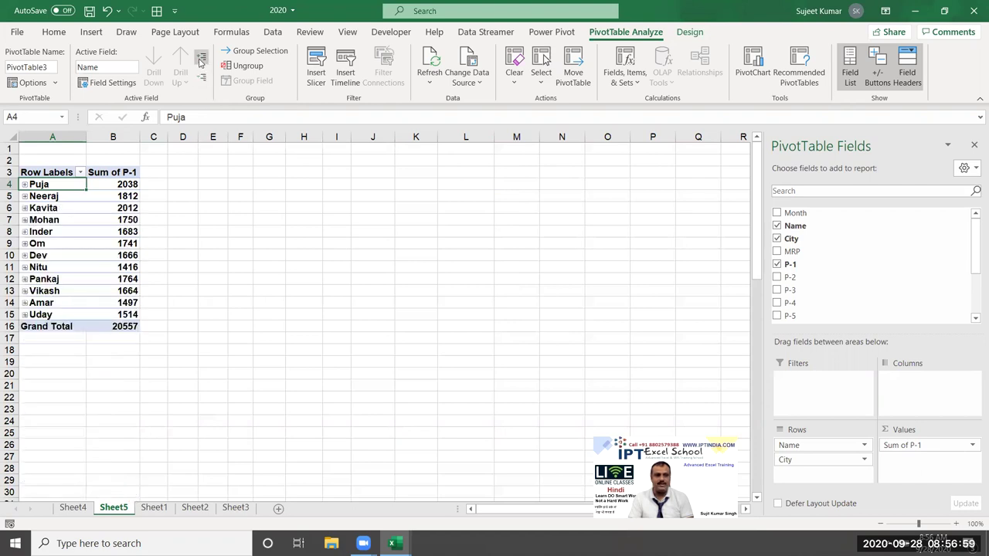
pyautogui.click(202, 60)
pyautogui.click(201, 77)
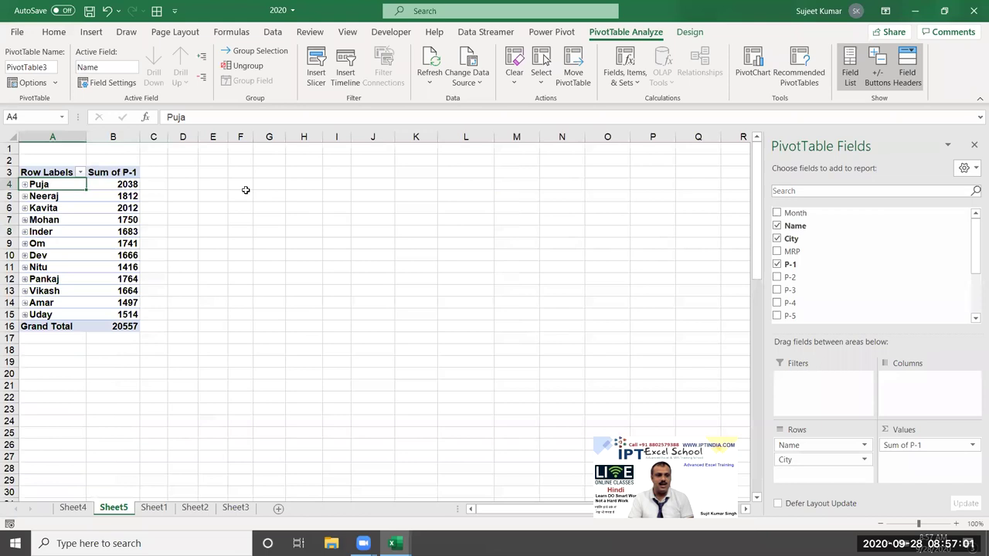
pyautogui.click(261, 204)
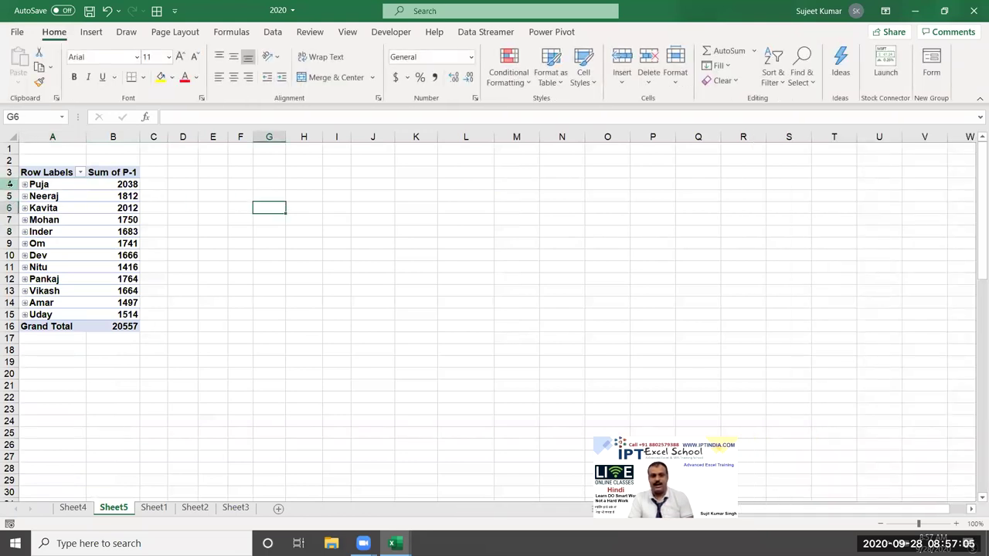
# - Expand only Puja's and Neeraj's city rows, showing values like Puja's Pune 699
pyautogui.click(24, 185)
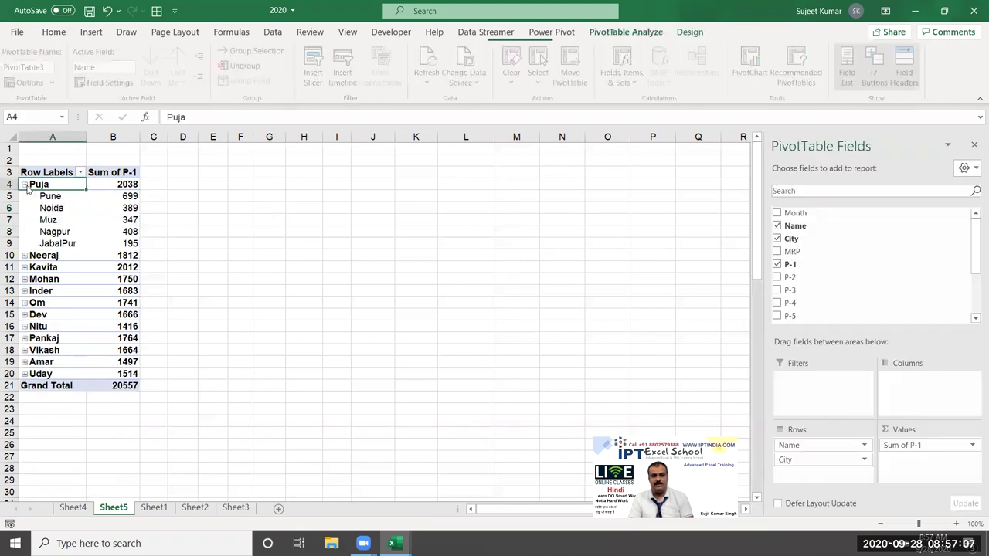
pyautogui.click(43, 196)
pyautogui.moveTo(100, 199); pyautogui.dragTo(108, 243)
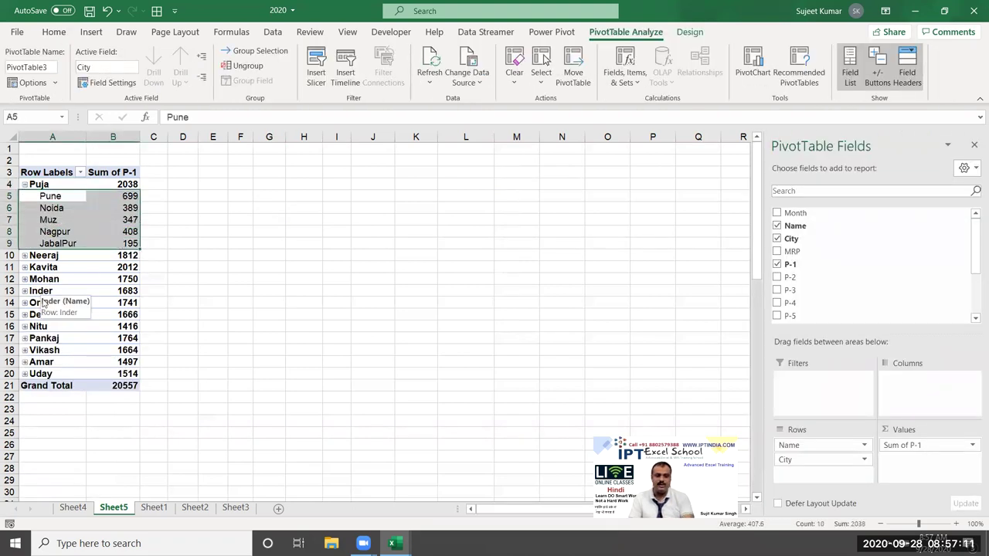
pyautogui.click(24, 190)
pyautogui.click(23, 185)
pyautogui.click(24, 186)
pyautogui.click(24, 185)
pyautogui.click(24, 185)
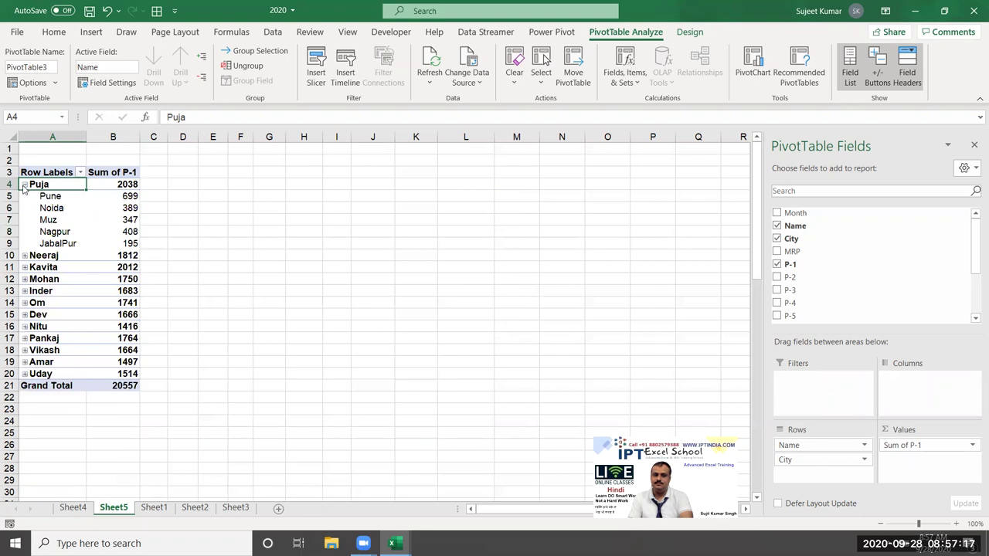
pyautogui.click(25, 256)
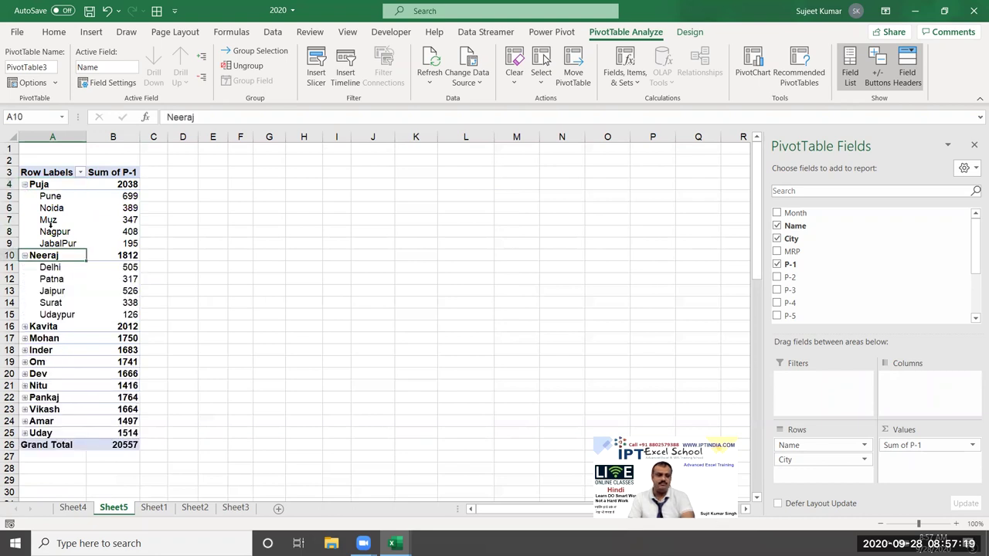
pyautogui.click(53, 198)
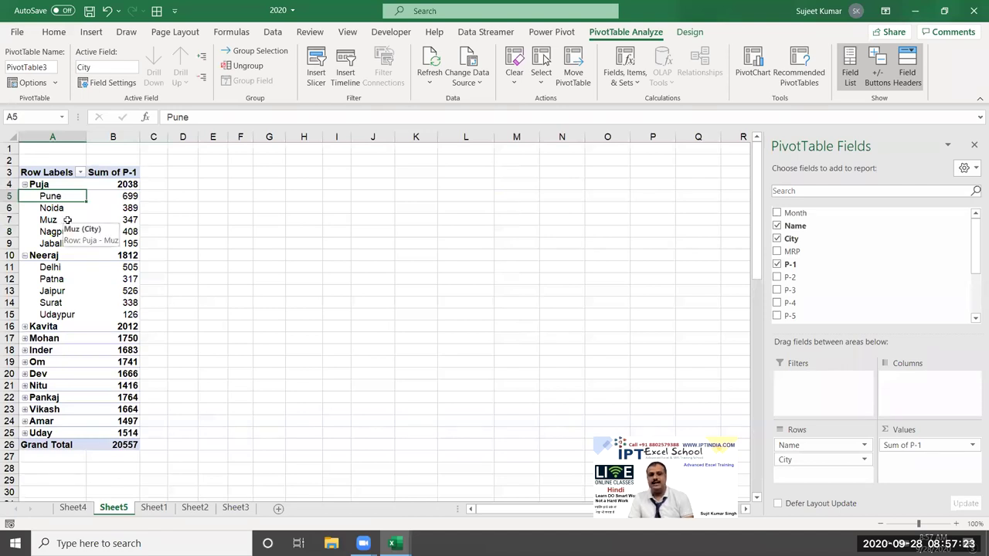
# - Use Expand Field to show all names' city rows, e.g. Kavita's Pune 261 and Mohan's Delhi 162
pyautogui.rightClick(67, 221)
pyautogui.click(48, 221)
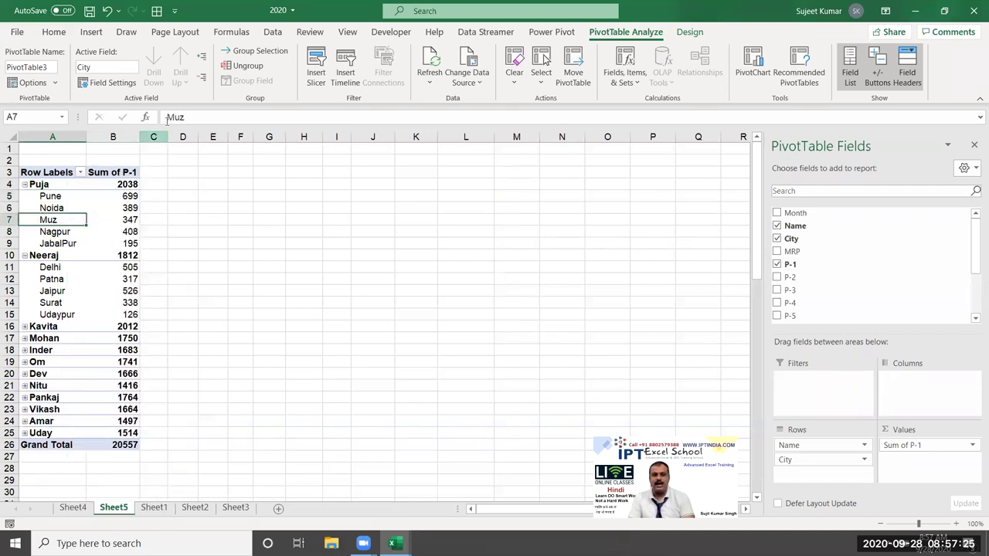
pyautogui.click(202, 60)
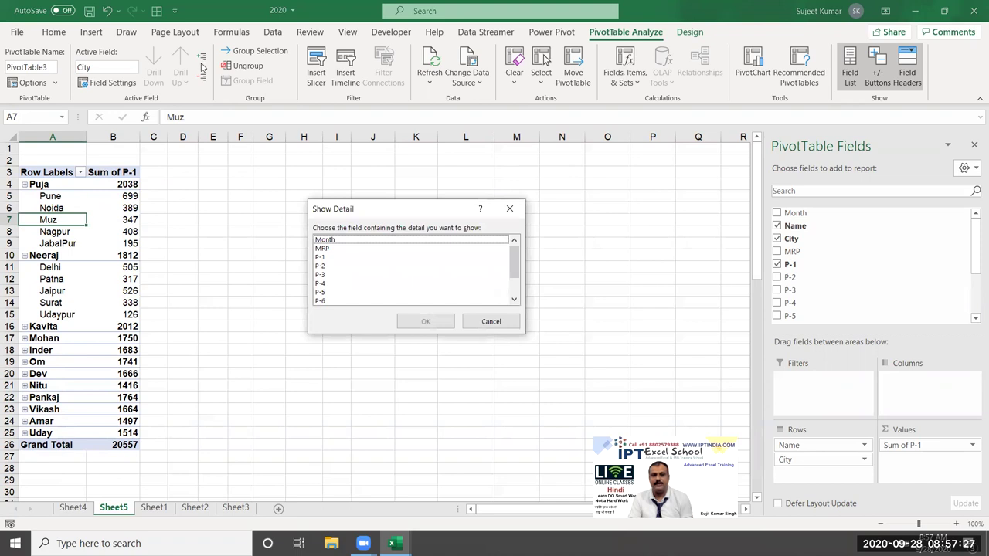
pyautogui.press('Escape')
pyautogui.click(201, 57)
pyautogui.press('Escape')
pyautogui.click(49, 185)
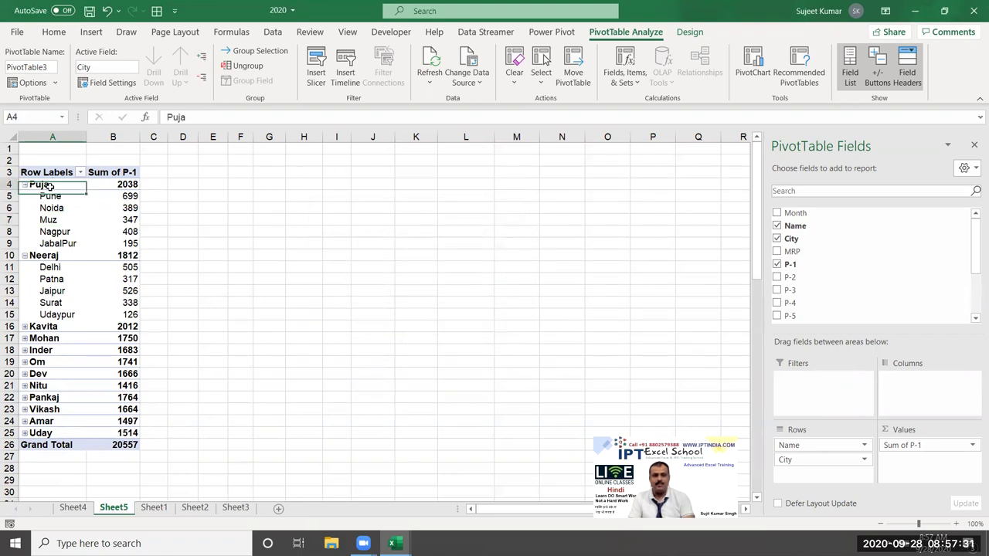
pyautogui.click(200, 56)
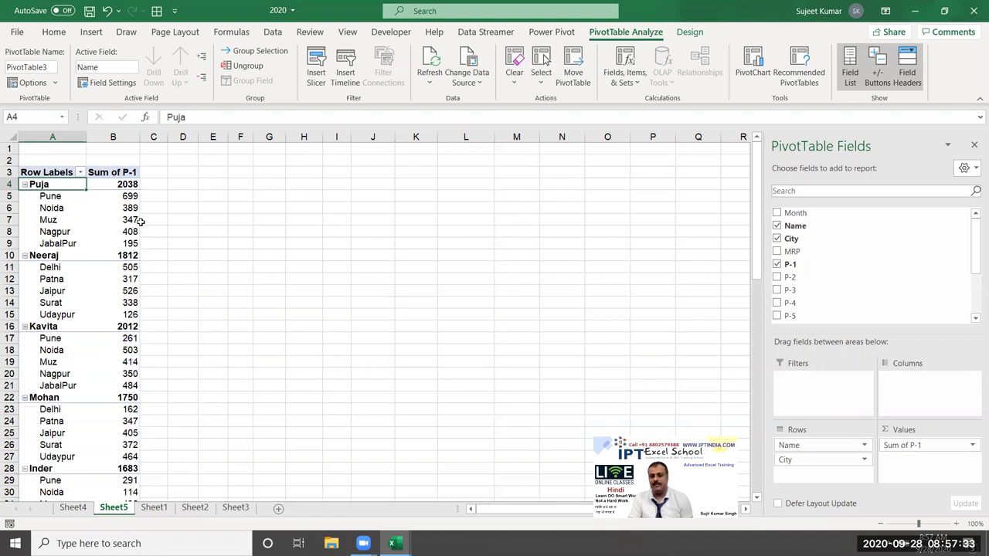
pyautogui.click(114, 232)
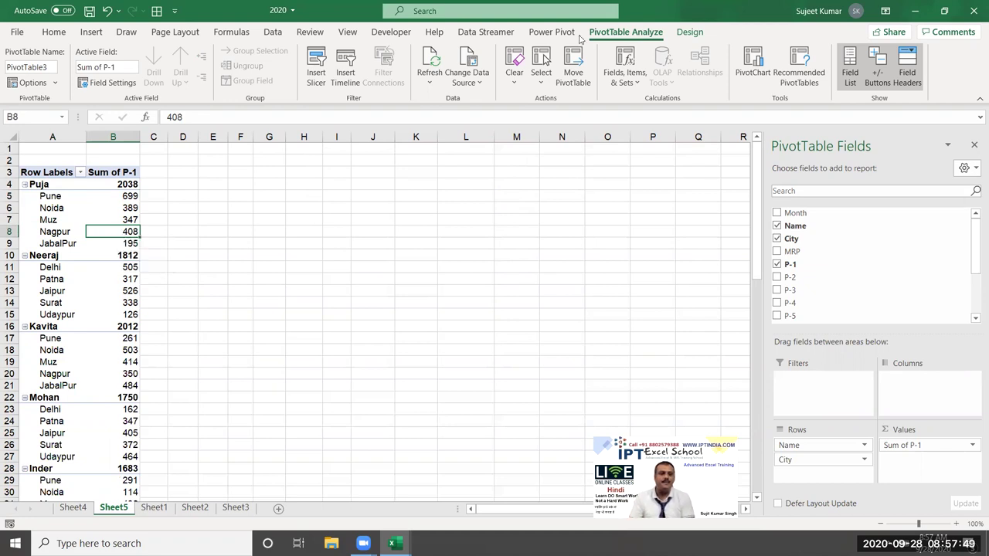
pyautogui.click(51, 137)
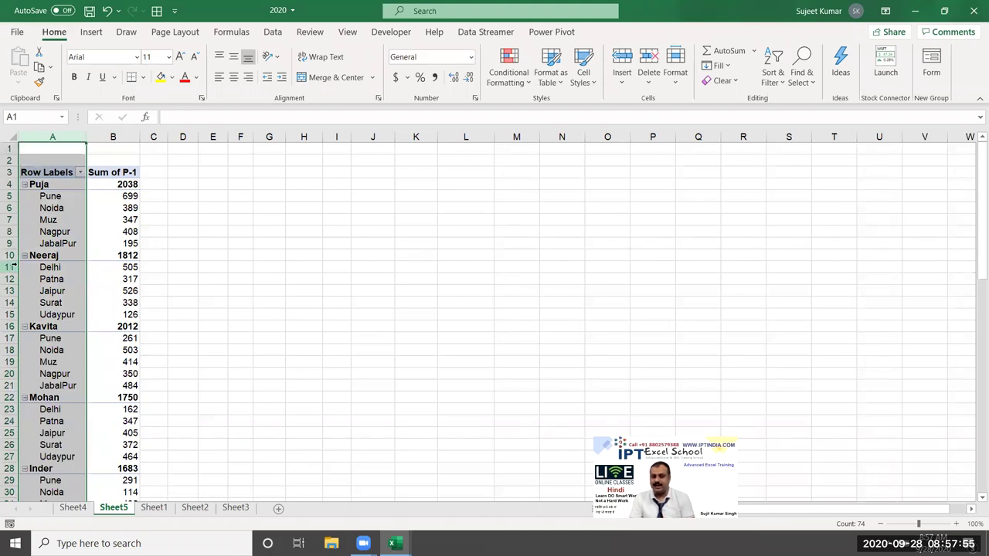
pyautogui.moveTo(53, 136); pyautogui.dragTo(113, 137)
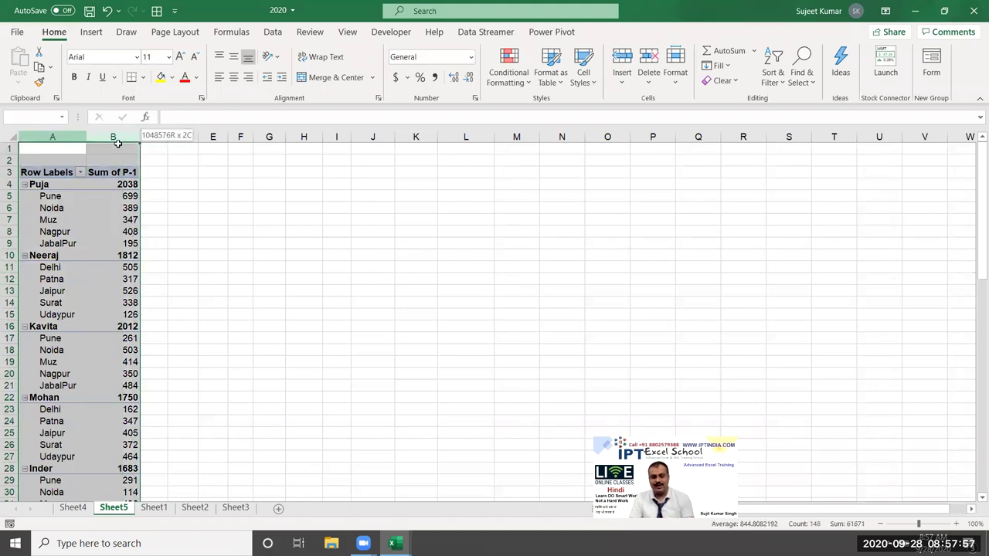
pyautogui.hotkey('ctrl', 'c')
pyautogui.click(454, 147)
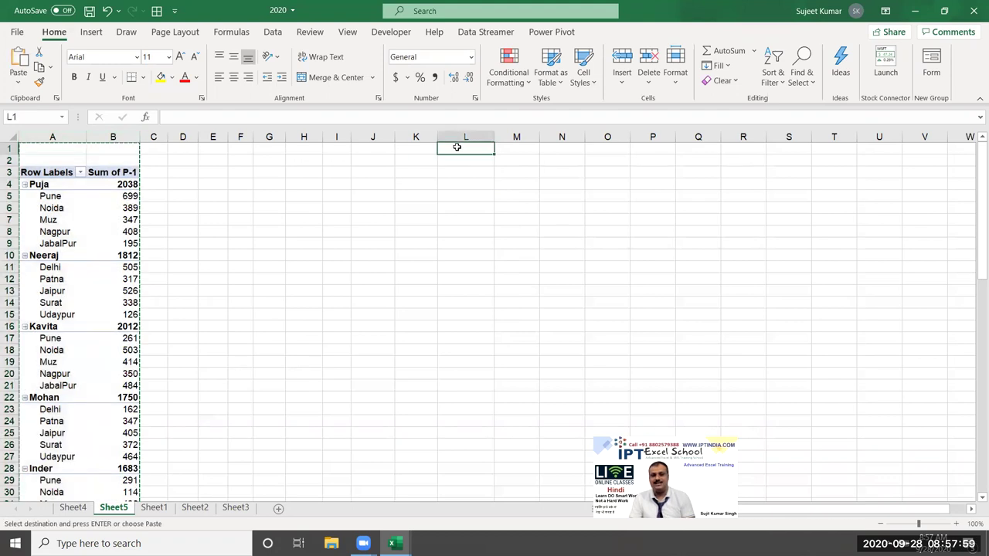
pyautogui.click(17, 81)
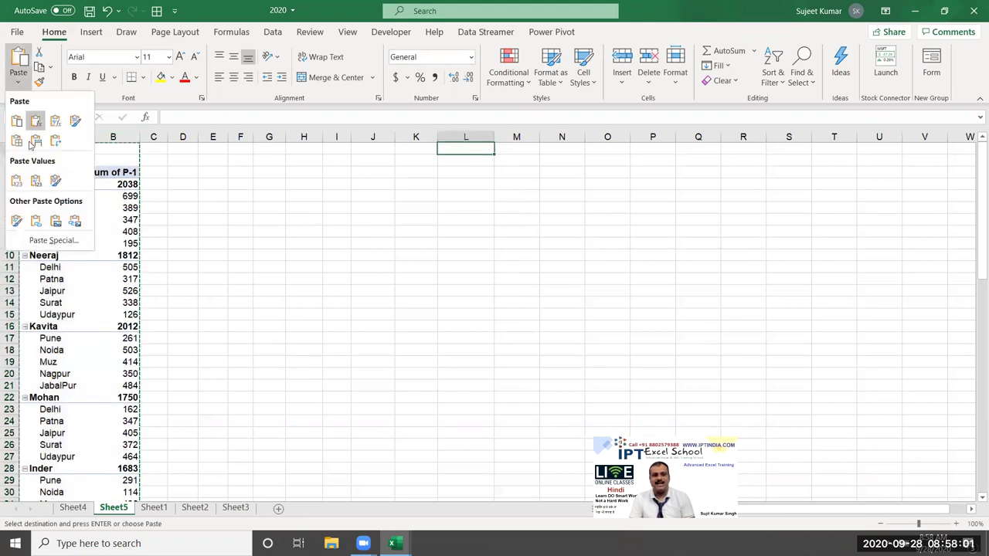
pyautogui.click(16, 180)
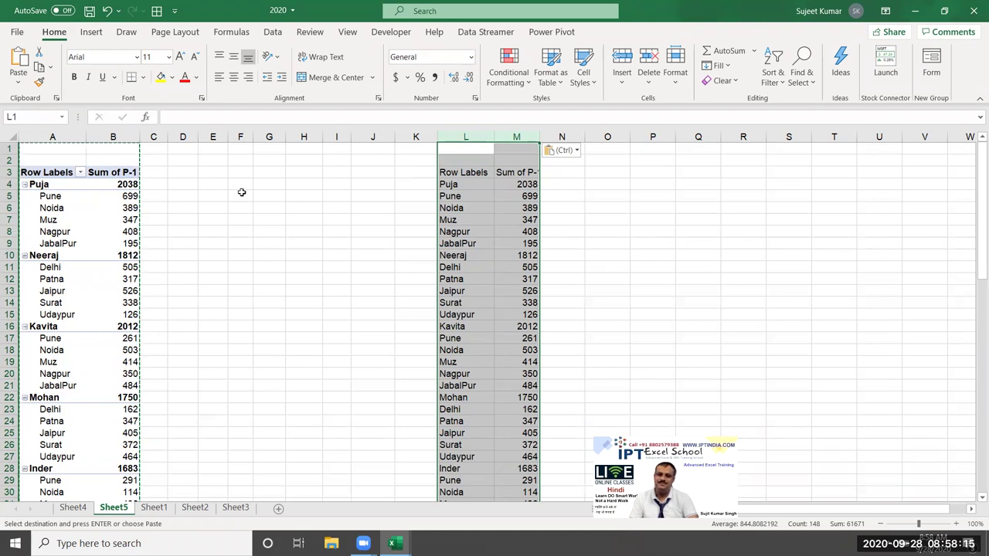
pyautogui.hotkey('ctrl', 'z')
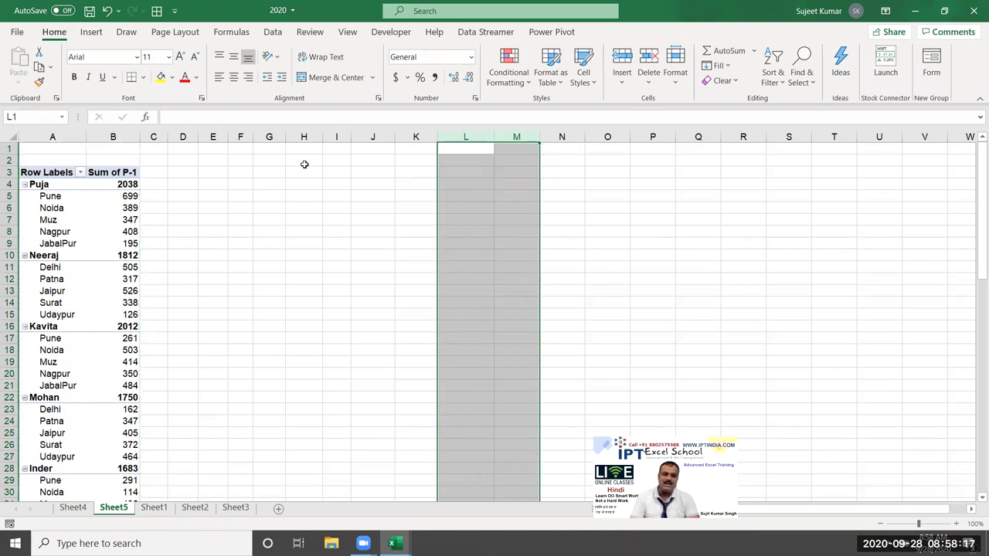
pyautogui.click(61, 197)
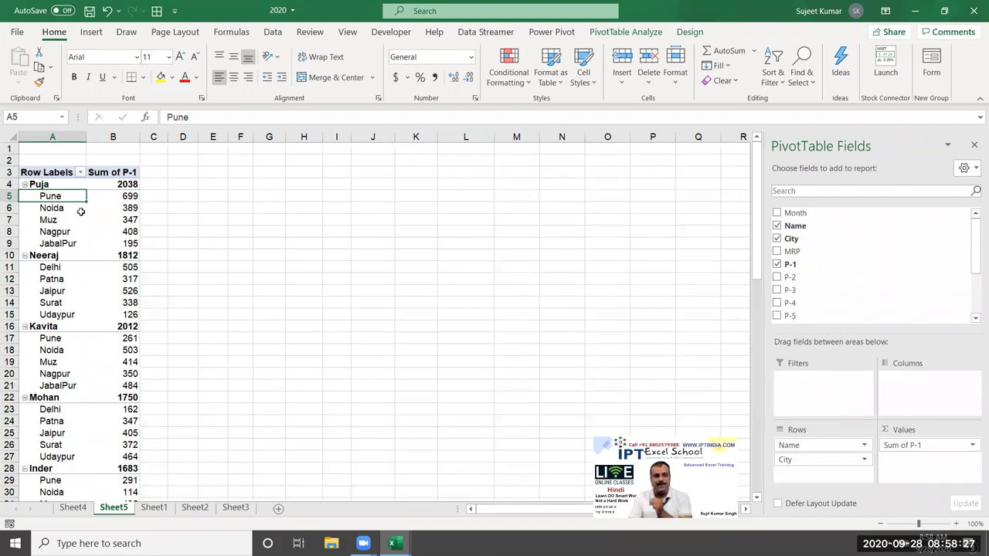
# - Enable Classic PivotTable layout on the Display tab so Name and City get separate columns
pyautogui.rightClick(82, 213)
pyautogui.click(160, 457)
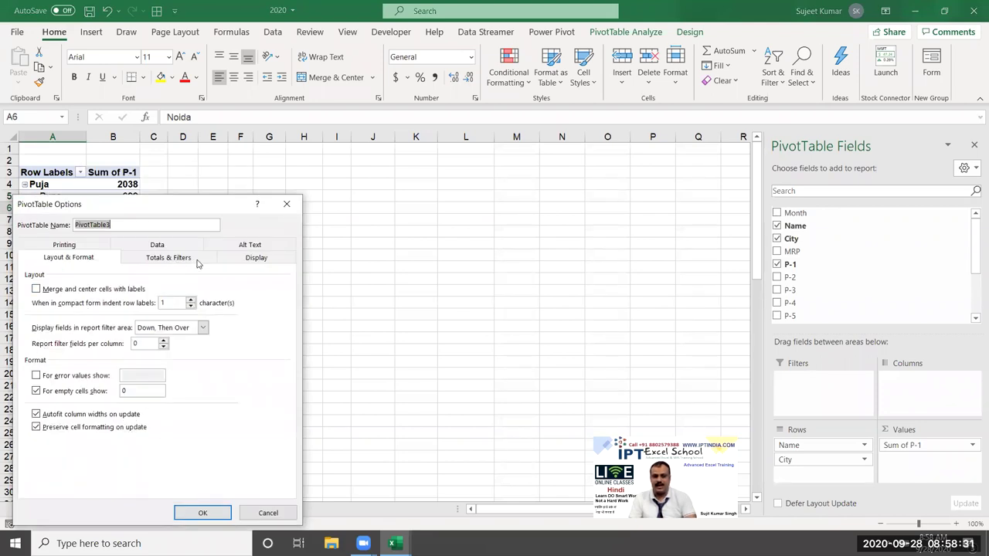
pyautogui.click(250, 259)
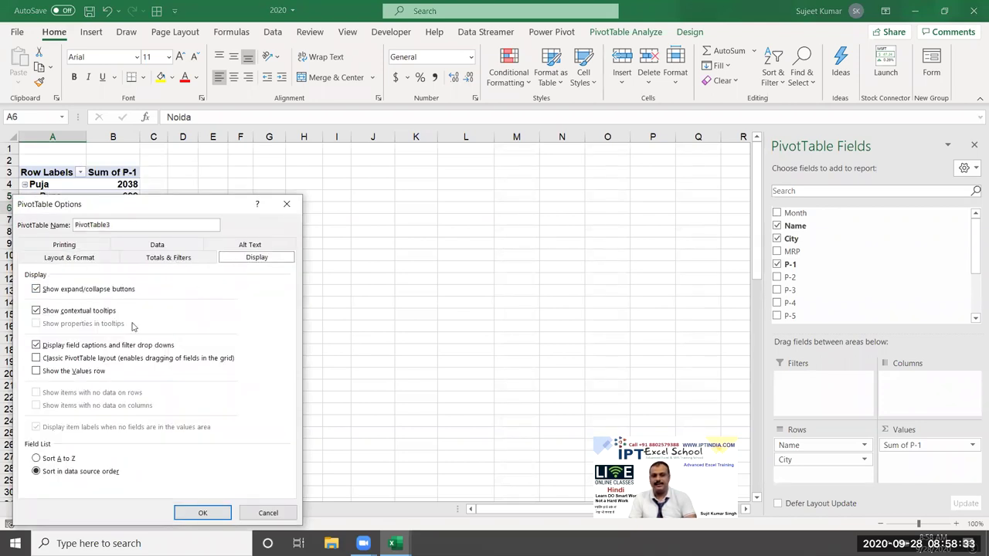
pyautogui.click(119, 359)
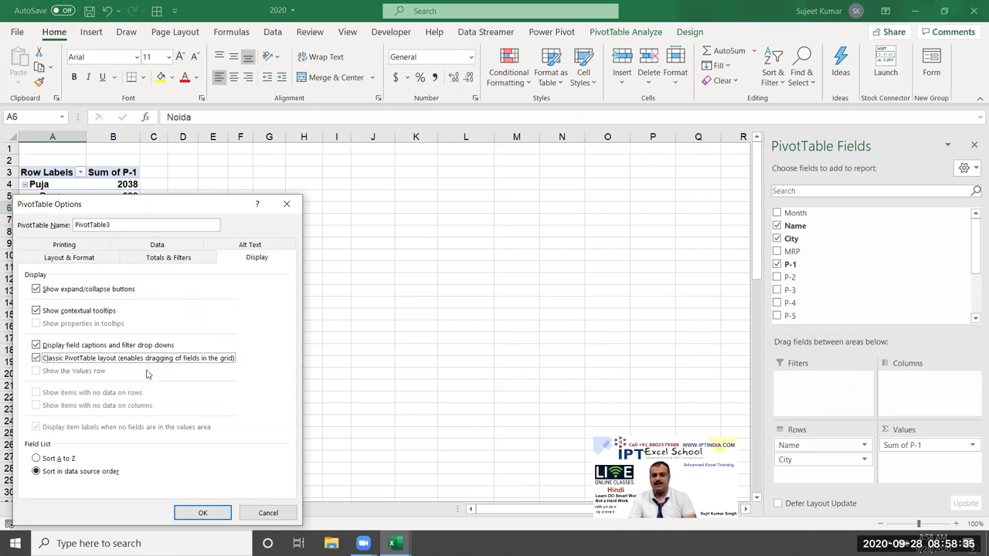
pyautogui.click(207, 511)
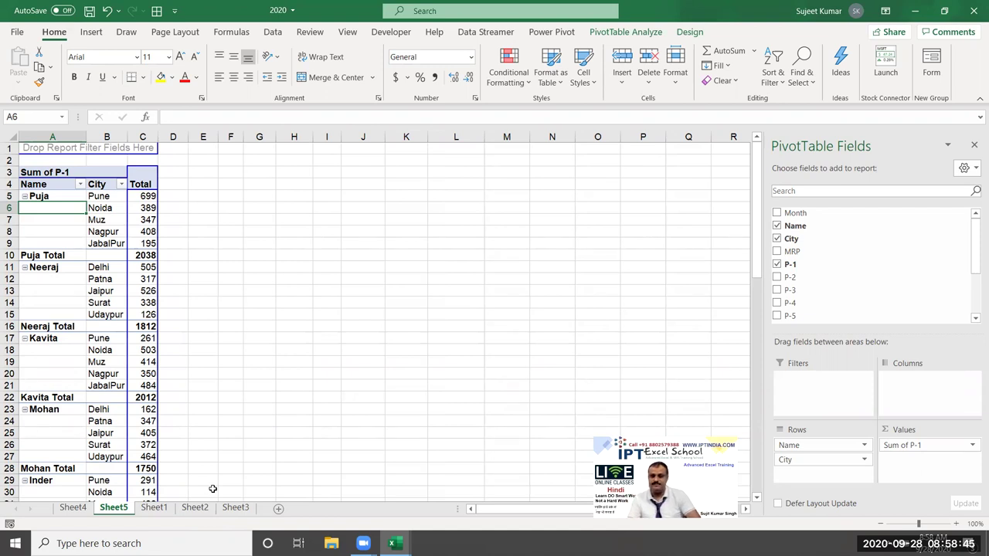
# - Review the Design tab's Report Layout choices without changing anything
pyautogui.click(689, 32)
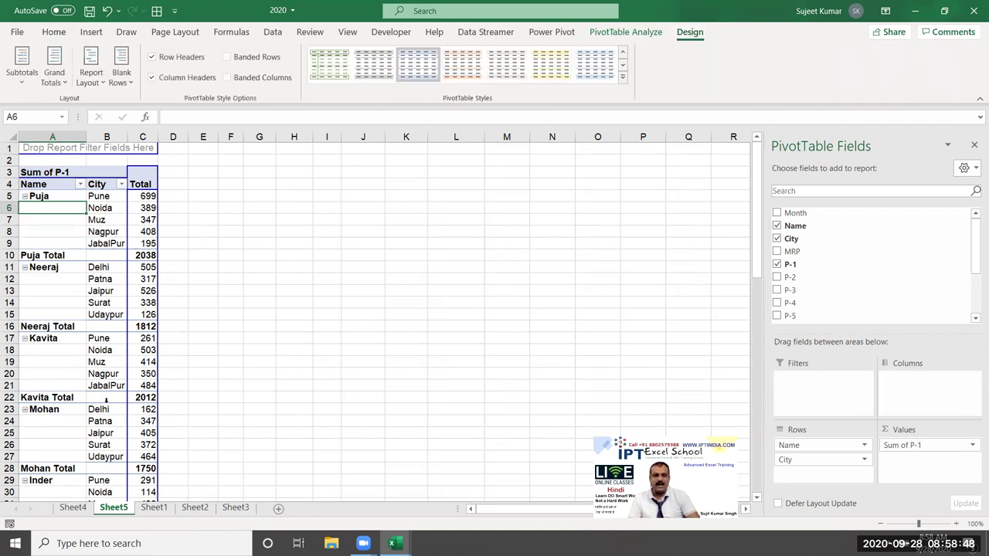
pyautogui.click(95, 83)
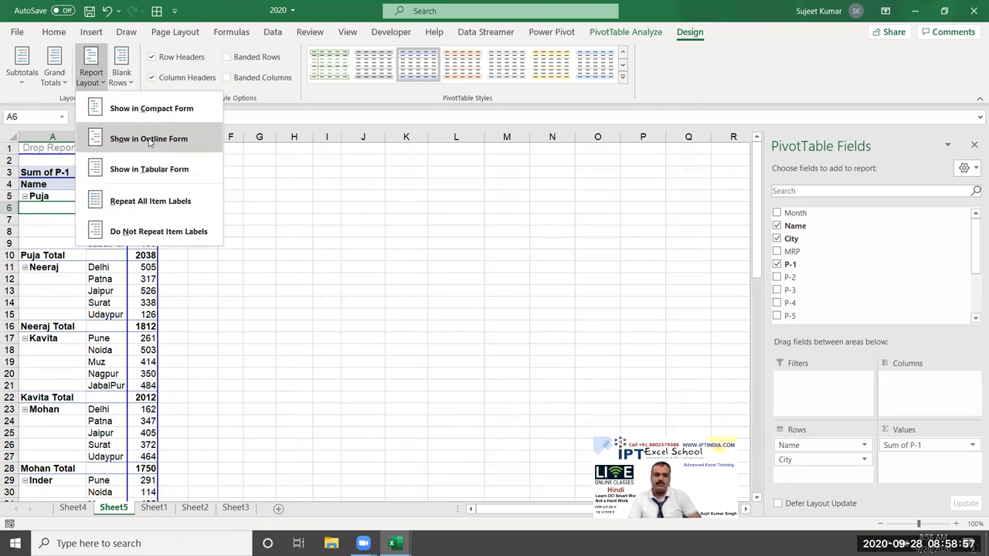
pyautogui.press('Escape')
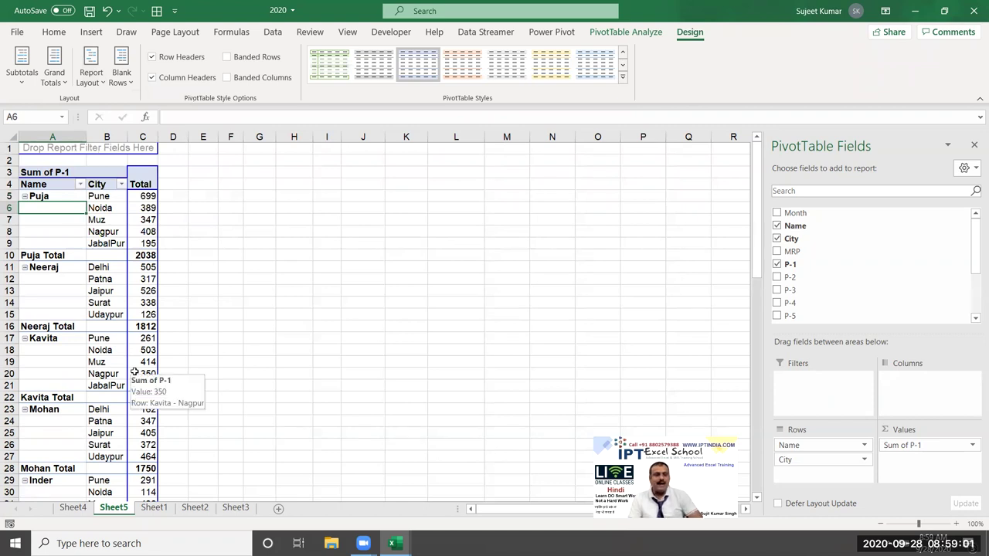
# - Point out the Puja, Neeraj and Kavita Total rows, then uncheck Subtotal "Name"
pyautogui.click(54, 258)
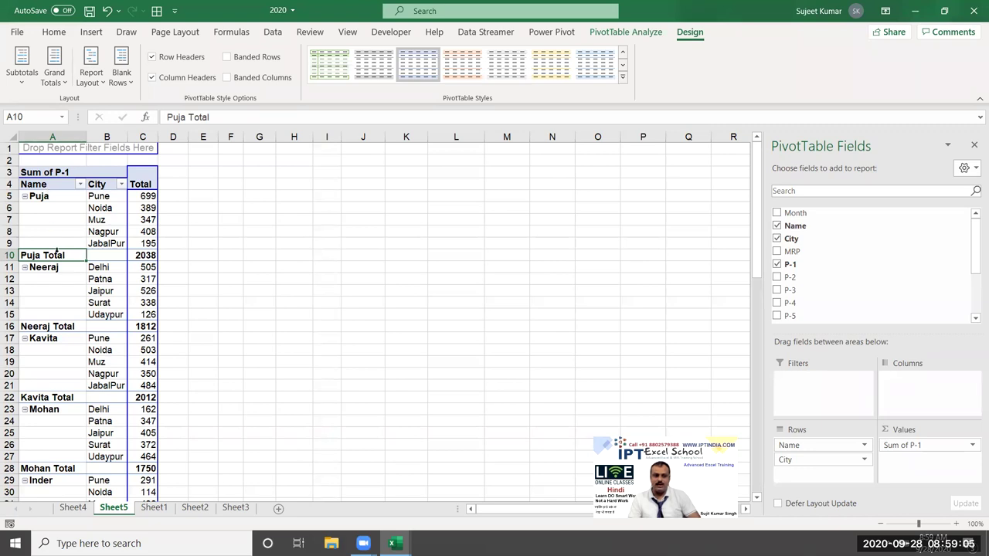
pyautogui.click(62, 325)
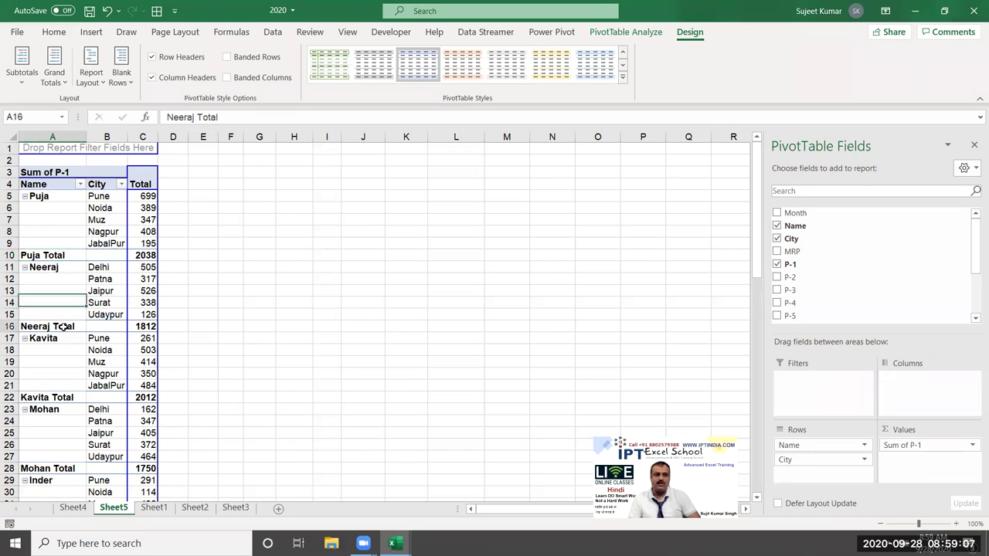
pyautogui.click(51, 398)
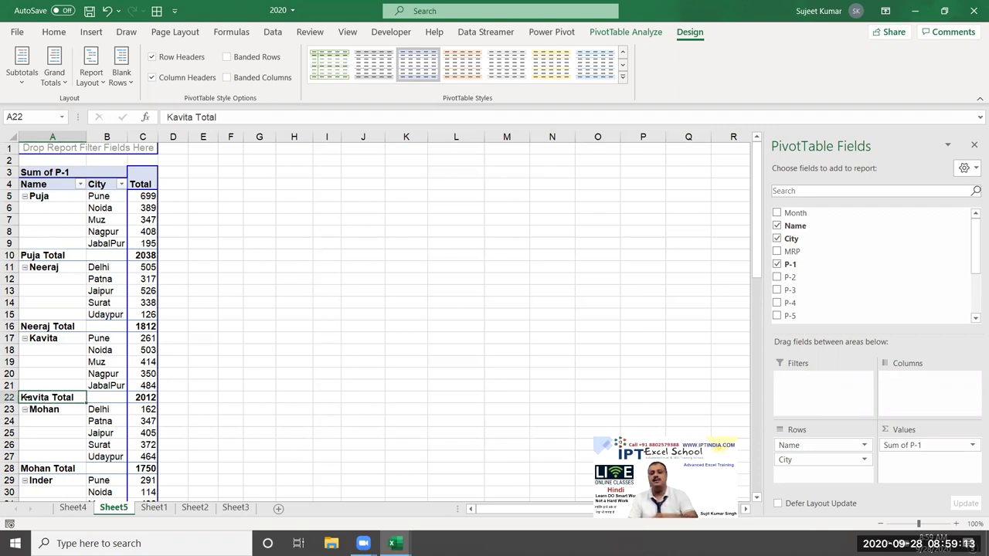
pyautogui.click(46, 257)
pyautogui.rightClick(50, 257)
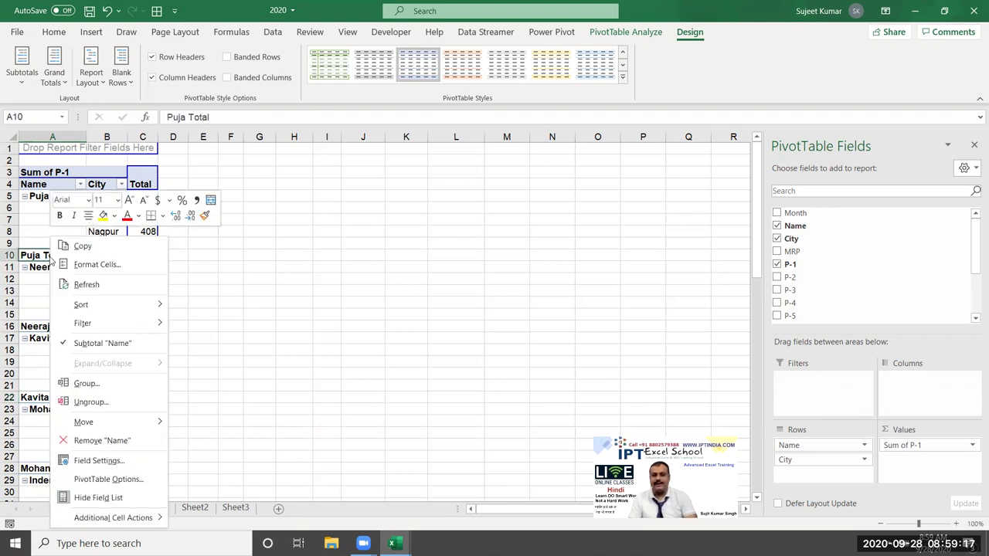
pyautogui.click(65, 347)
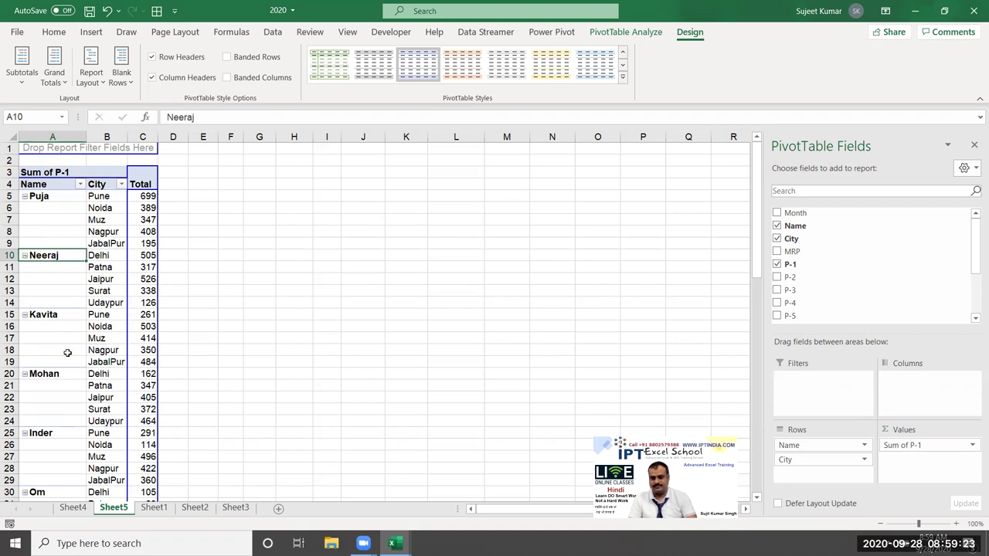
# - Copy columns A–C of the pivot and paste them as values at K1
pyautogui.click(154, 350)
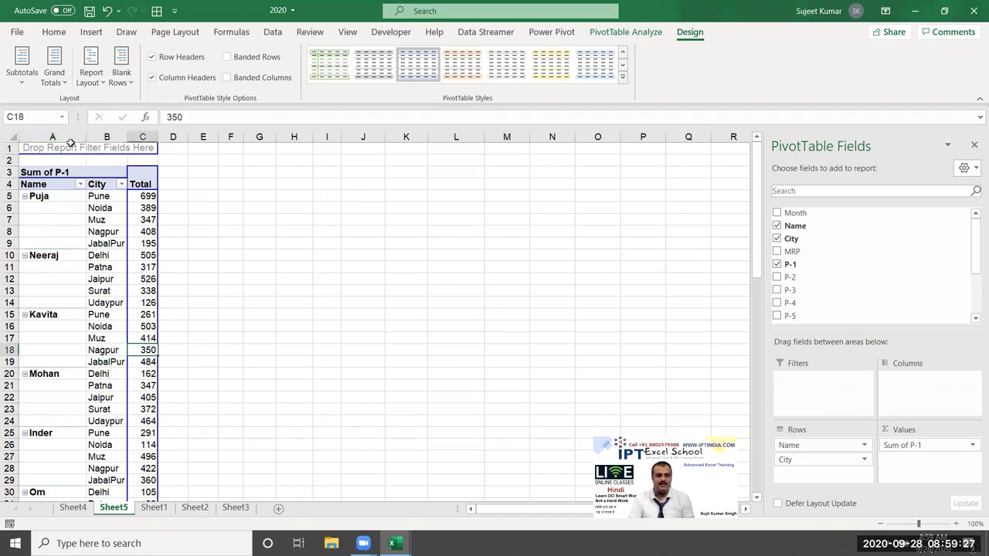
pyautogui.moveTo(70, 144); pyautogui.dragTo(143, 137)
pyautogui.hotkey('ctrl', 'c')
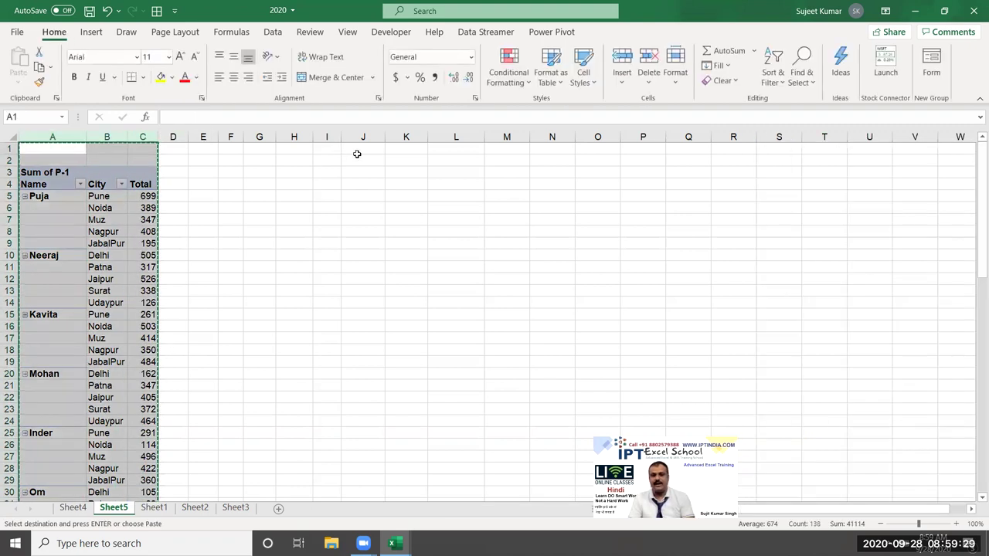
pyautogui.click(394, 159)
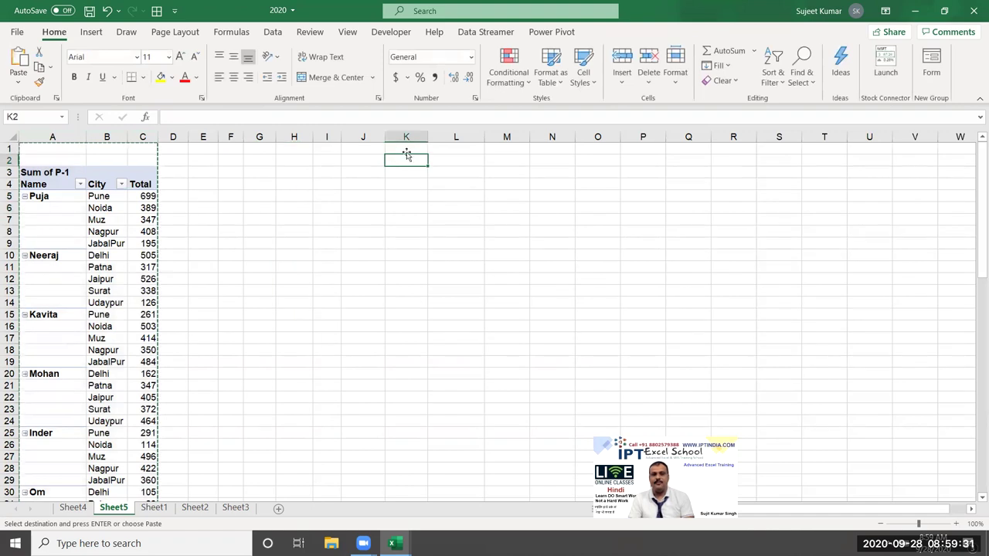
pyautogui.click(399, 147)
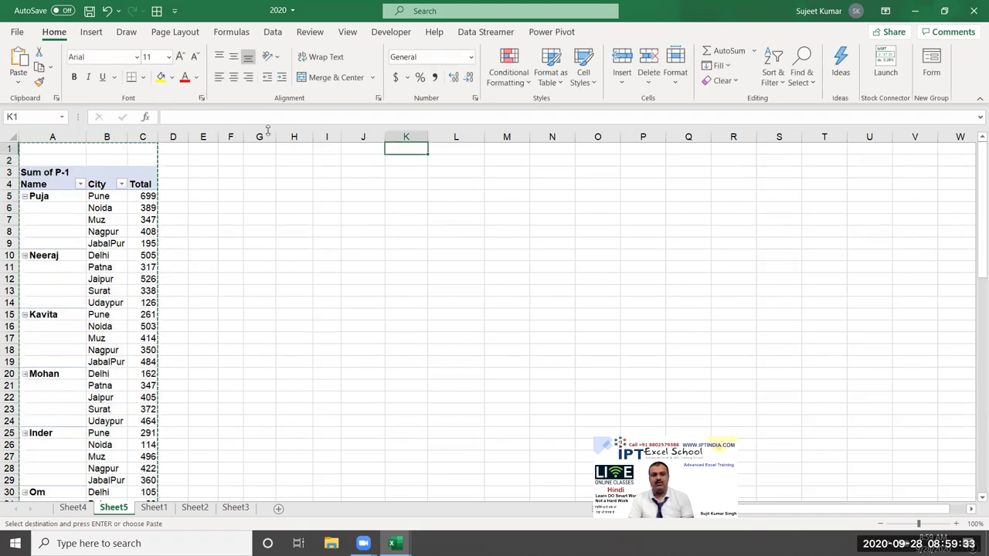
pyautogui.click(17, 82)
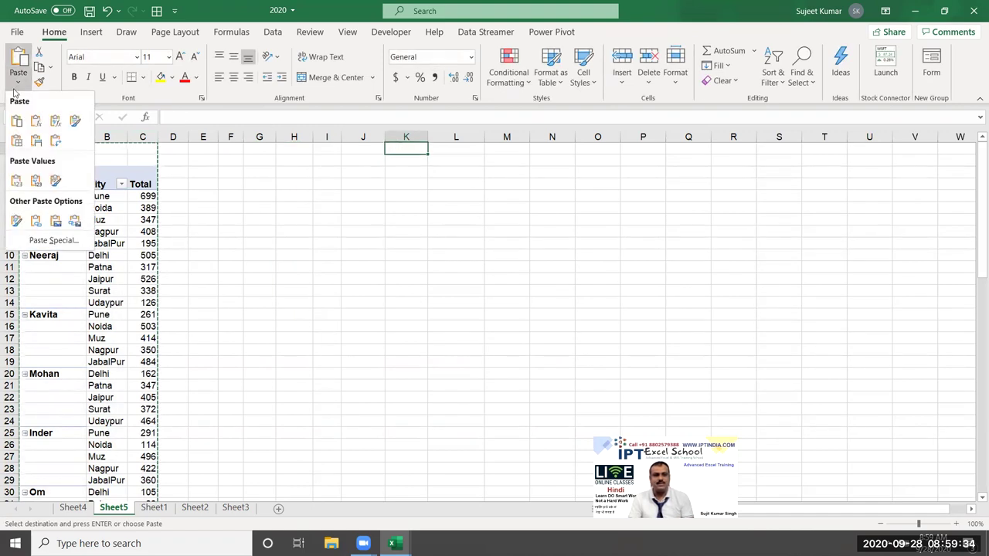
pyautogui.click(16, 180)
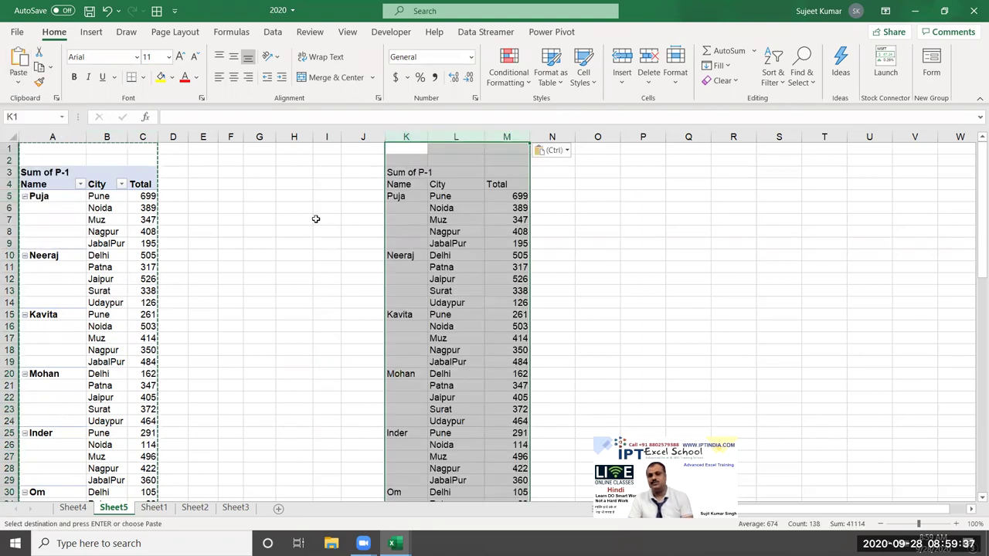
pyautogui.click(457, 261)
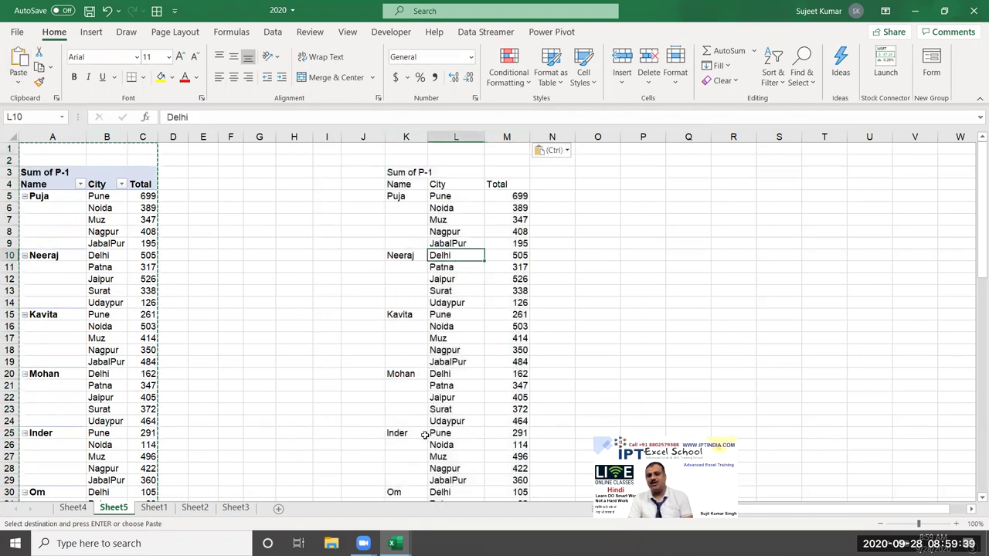
# - Select the Inder row and the blank name cells beneath it in the pasted copy
pyautogui.scroll(-5, 412, 407)
pyautogui.scroll(-6, 405, 368)
pyautogui.scroll(-6, 404, 366)
pyautogui.scroll(1, 404, 358)
pyautogui.scroll(5, 406, 358)
pyautogui.scroll(7, 411, 349)
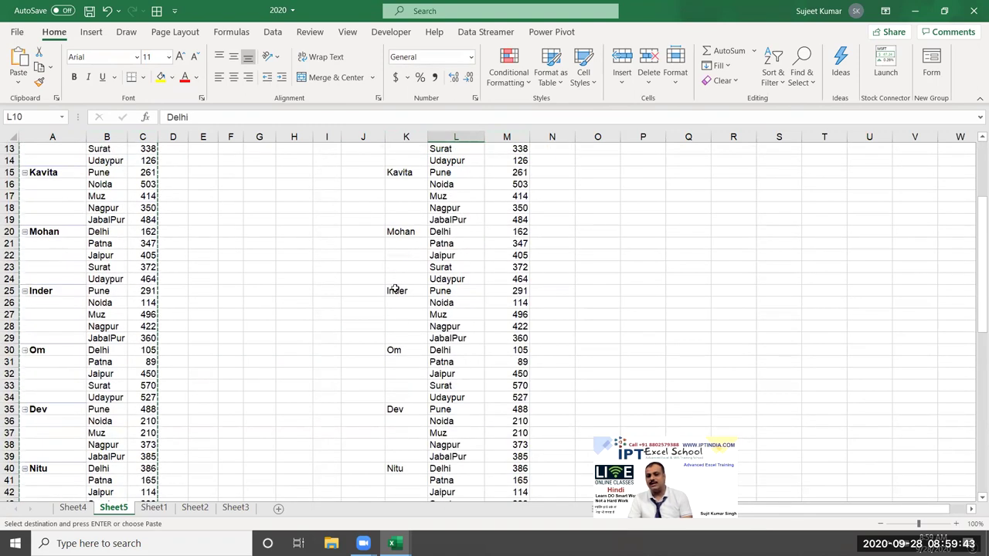
pyautogui.moveTo(393, 291); pyautogui.dragTo(490, 294)
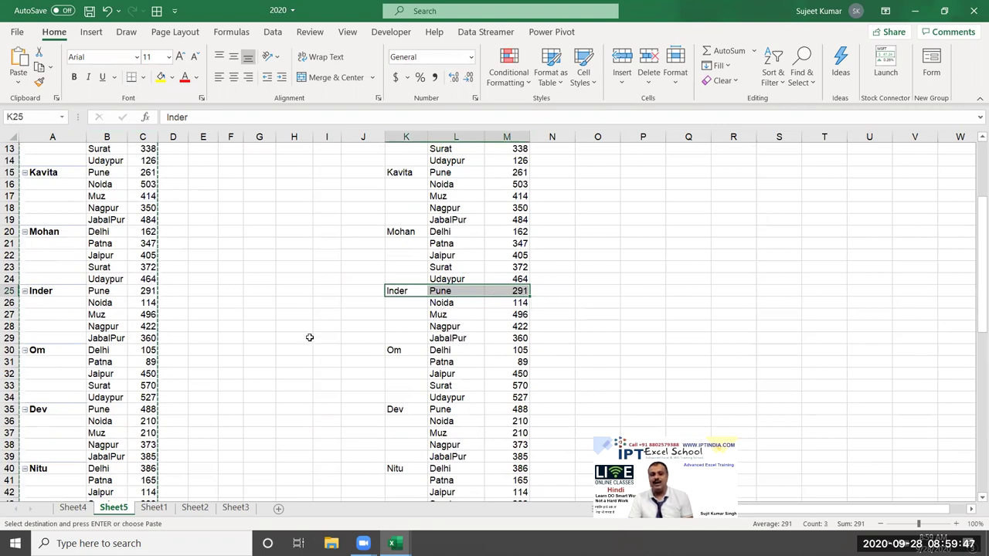
pyautogui.moveTo(390, 306); pyautogui.dragTo(398, 324)
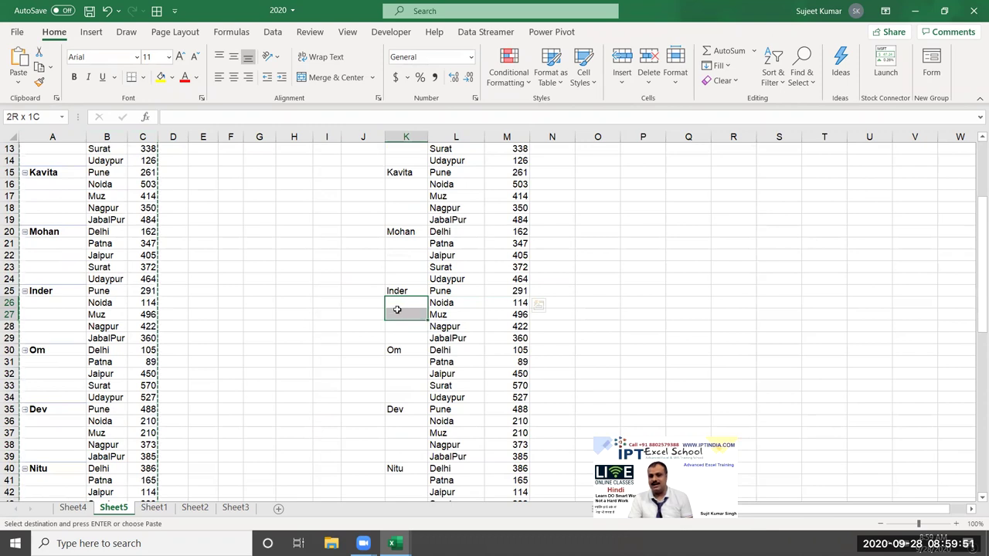
pyautogui.moveTo(400, 326); pyautogui.dragTo(510, 340)
# - Fill Puja, Neeraj and Kavita down into their blank name cells with Ctrl+D
pyautogui.scroll(4, 276, 267)
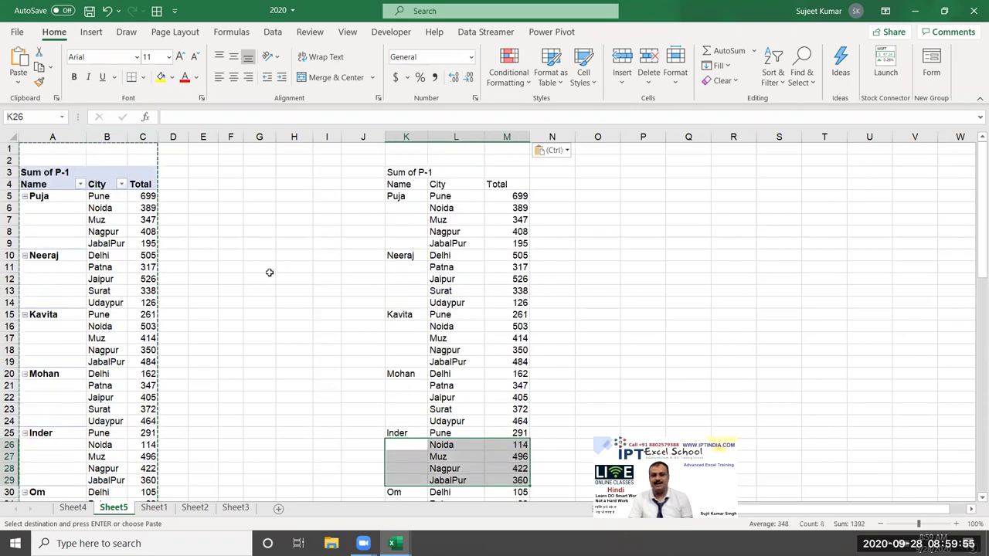
pyautogui.moveTo(409, 192); pyautogui.dragTo(412, 242)
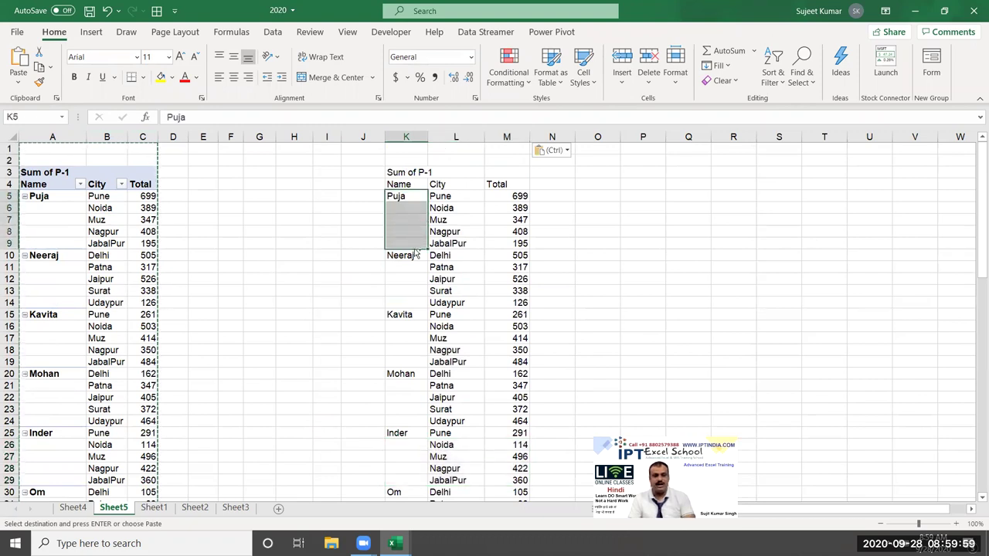
pyautogui.hotkey('ctrl', 'd')
pyautogui.moveTo(416, 255); pyautogui.dragTo(409, 429)
pyautogui.hotkey('ctrl', 'd')
pyautogui.hotkey('ctrl', 'd')
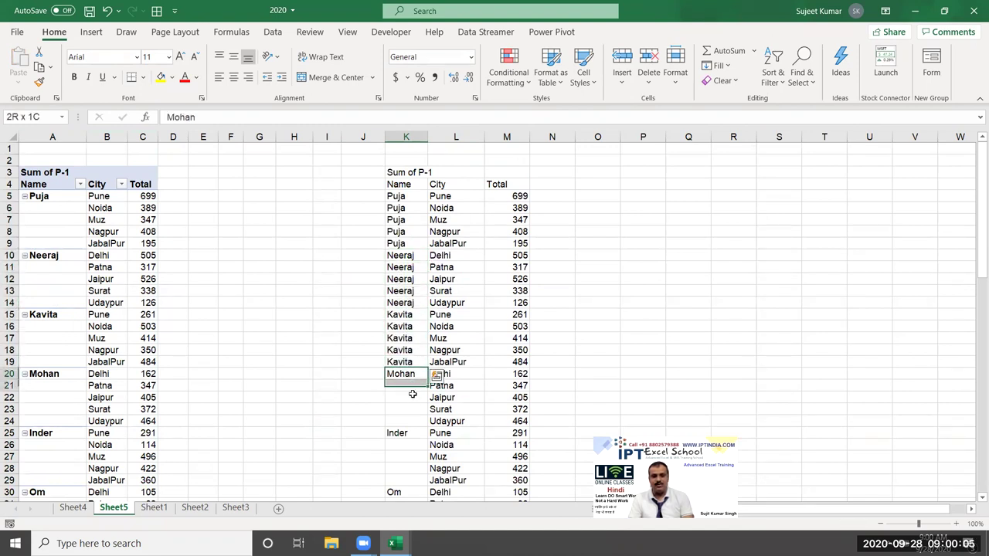
pyautogui.hotkey('ctrl', 'd')
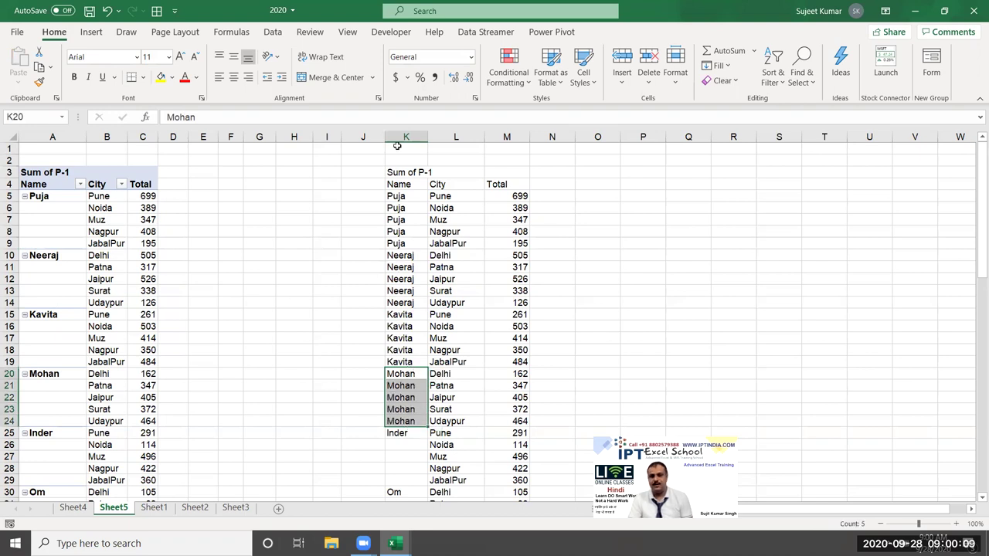
pyautogui.moveTo(398, 137); pyautogui.dragTo(516, 126)
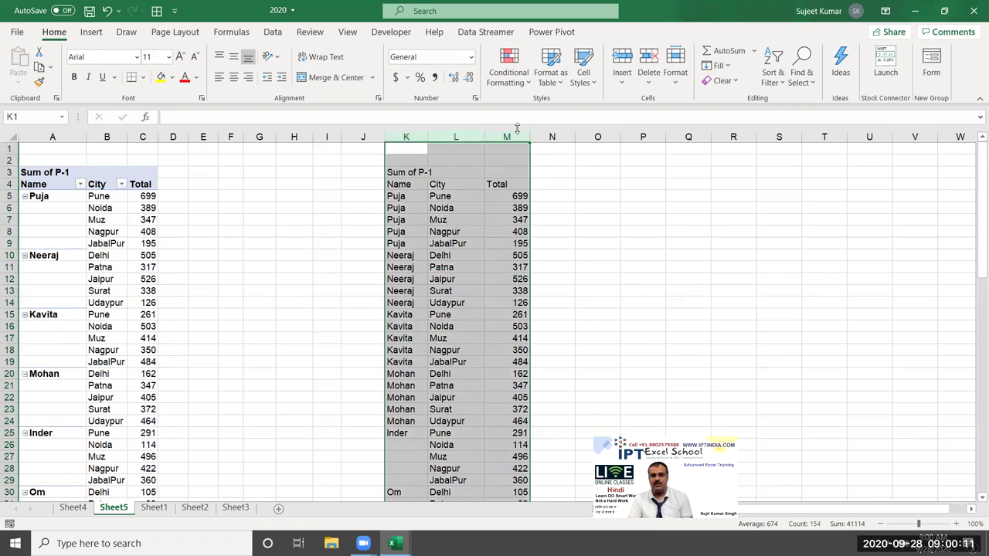
# - Delete the pasted value copy in columns K to M
pyautogui.rightClick(521, 139)
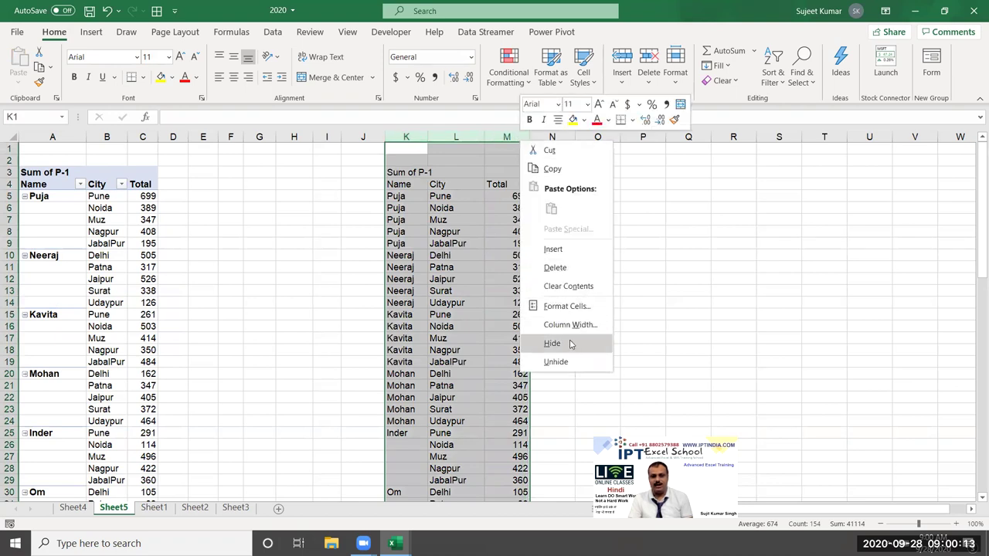
pyautogui.click(555, 267)
pyautogui.click(248, 243)
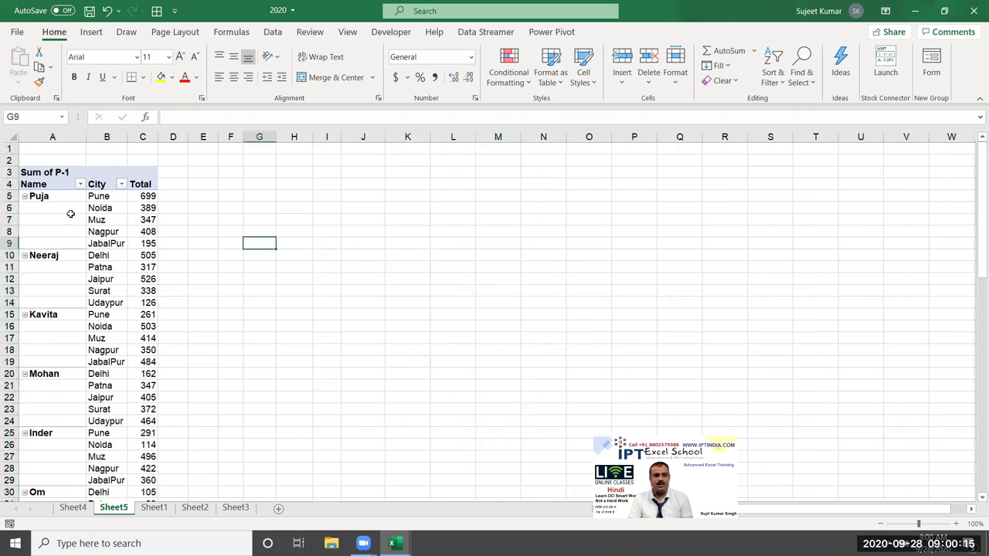
pyautogui.click(70, 214)
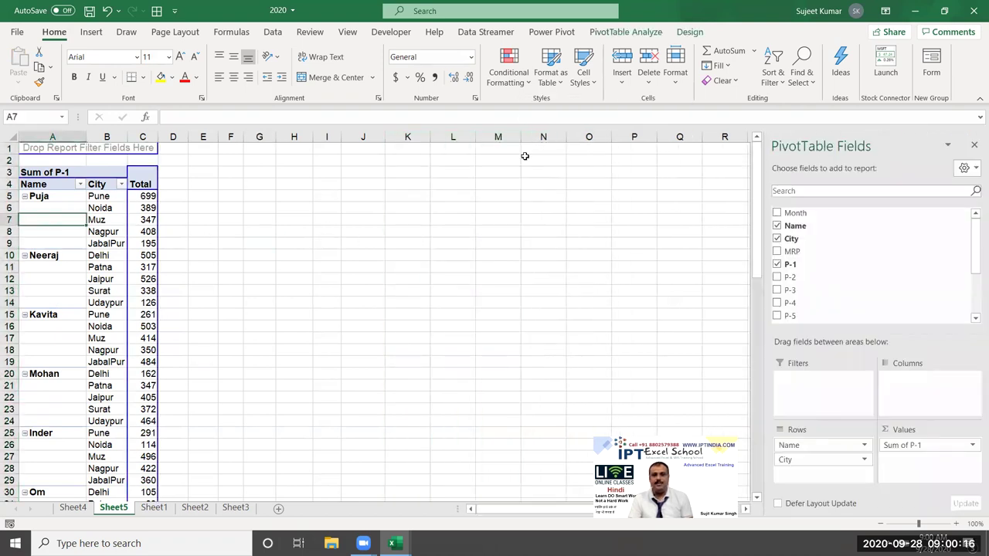
# - Set the report layout to repeat each name label on every city row
pyautogui.click(645, 35)
pyautogui.click(687, 33)
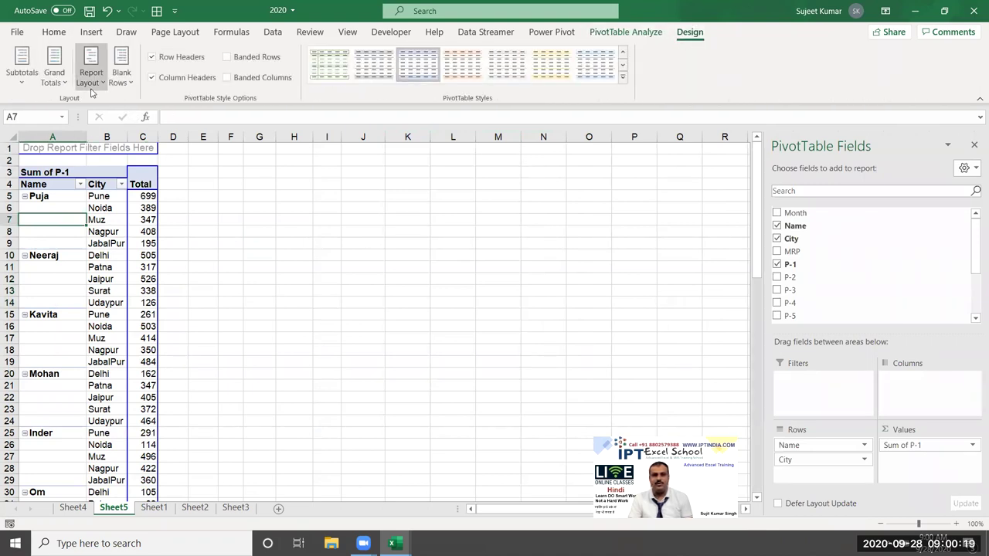
pyautogui.click(91, 82)
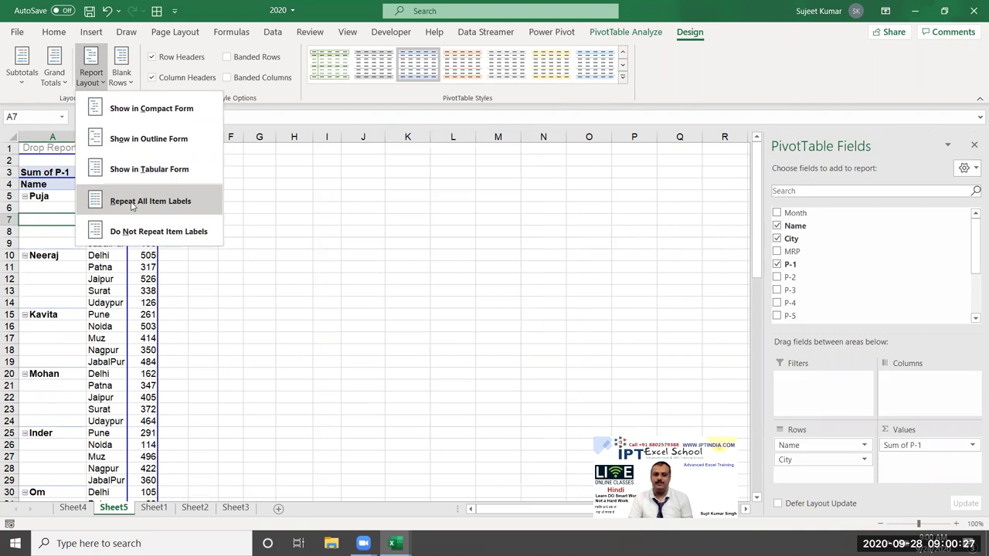
pyautogui.click(131, 203)
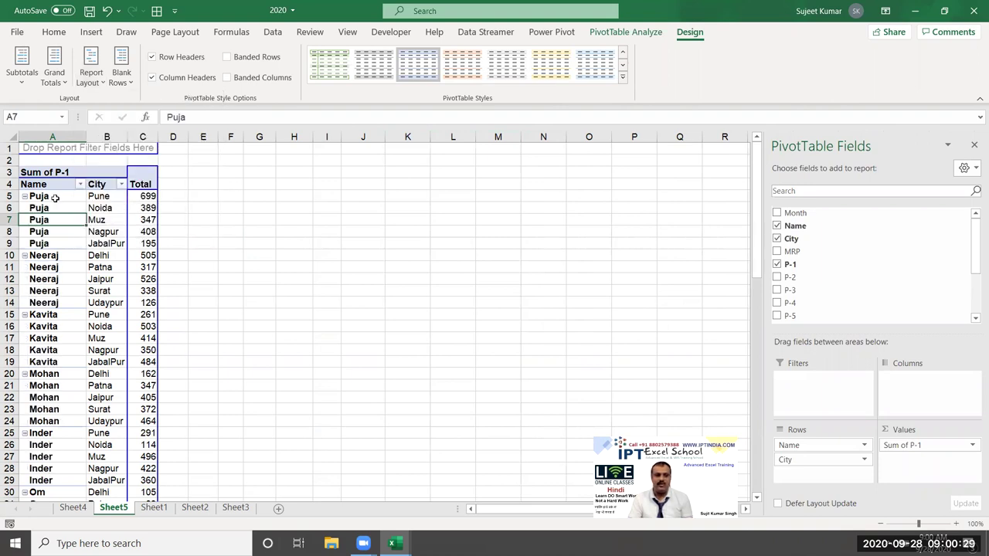
pyautogui.moveTo(55, 198); pyautogui.dragTo(55, 243)
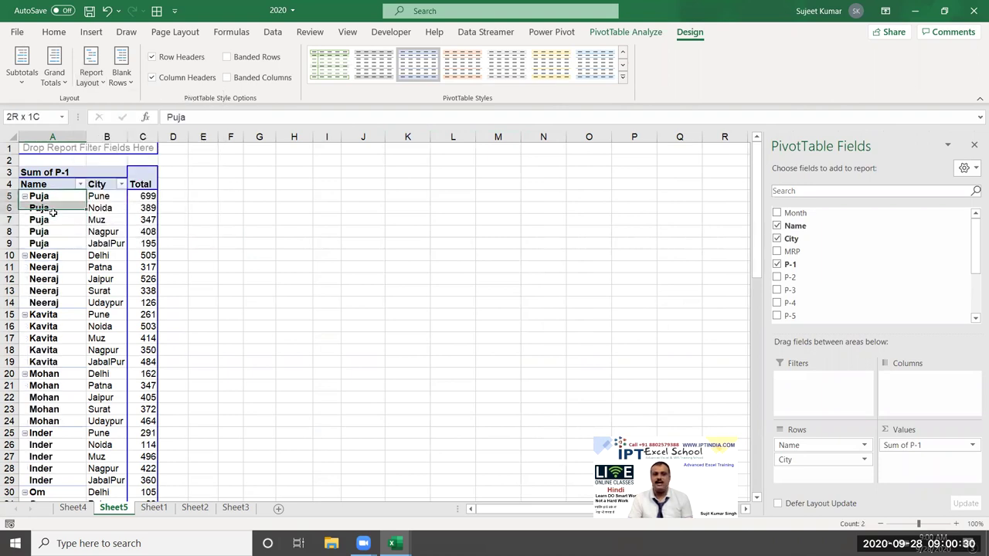
pyautogui.click(54, 279)
pyautogui.moveTo(45, 241); pyautogui.dragTo(46, 255)
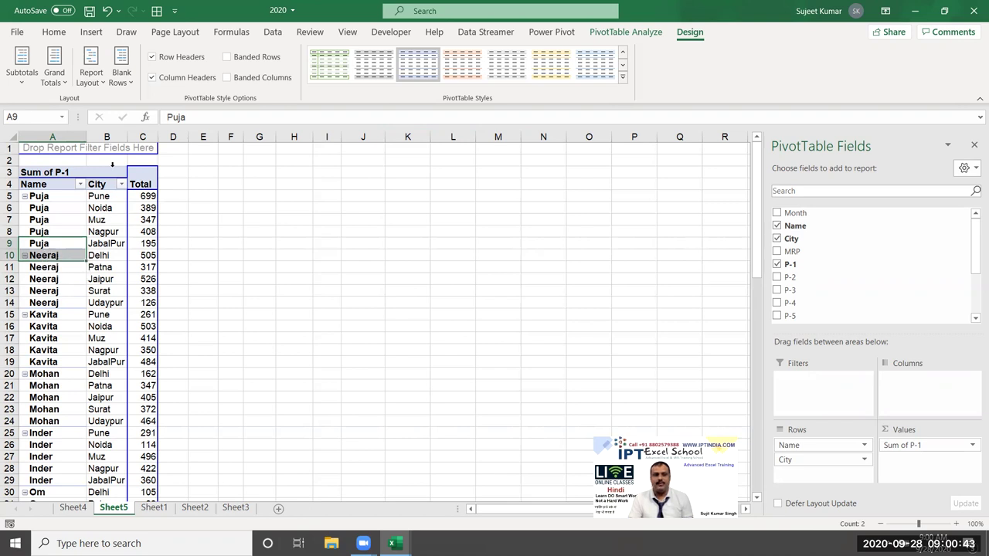
# - Insert a blank line after each name group, such as row 10 after Puja and row 28 after Mohan
pyautogui.click(121, 77)
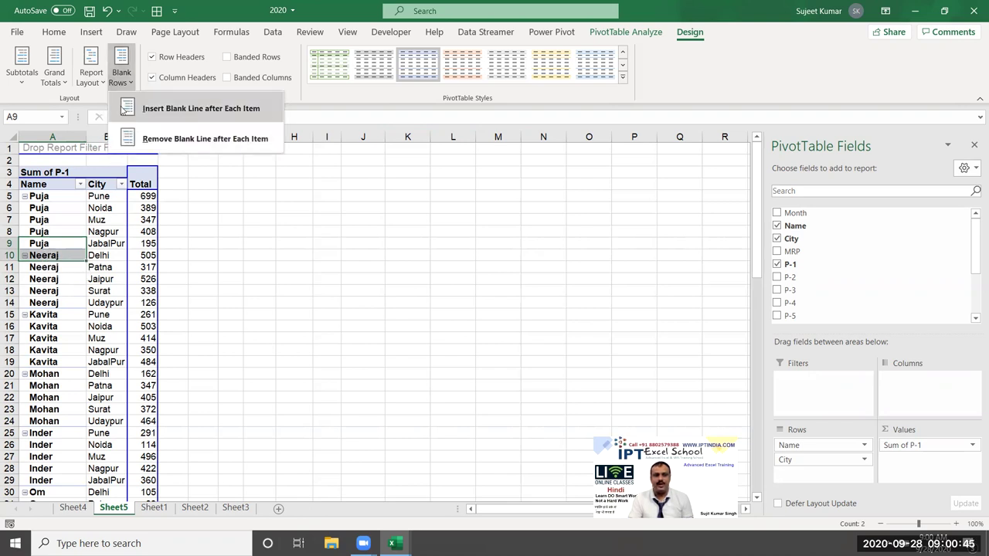
pyautogui.click(146, 110)
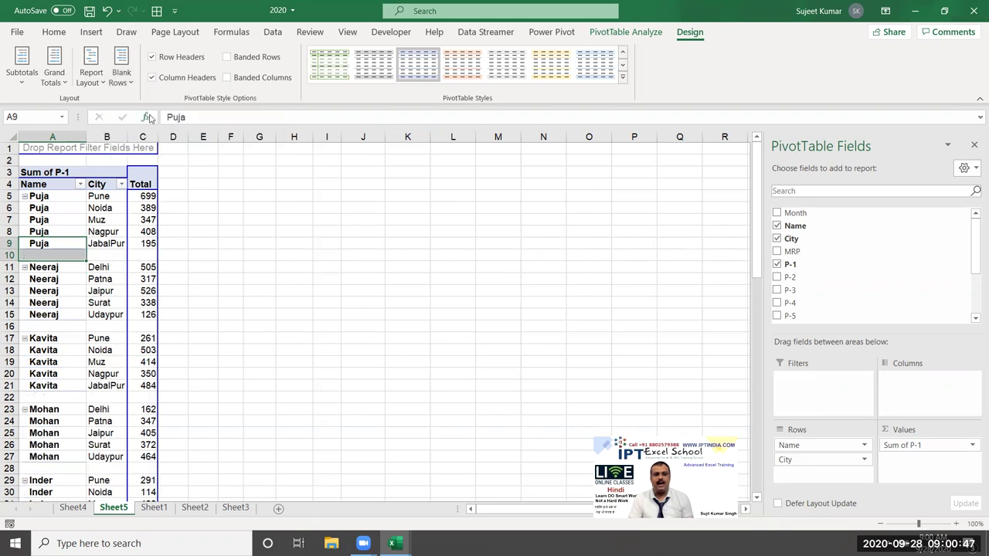
pyautogui.click(118, 329)
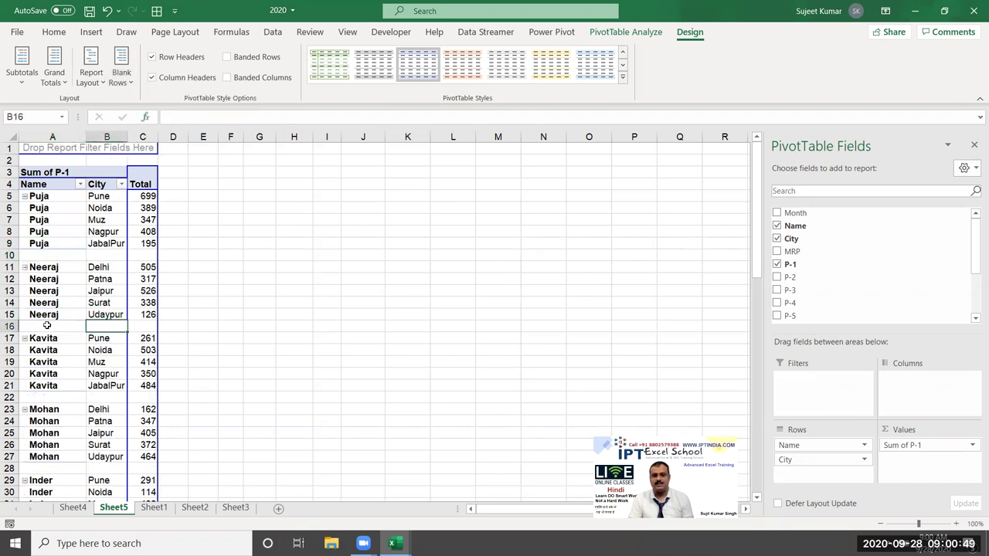
pyautogui.moveTo(47, 325); pyautogui.dragTo(143, 340)
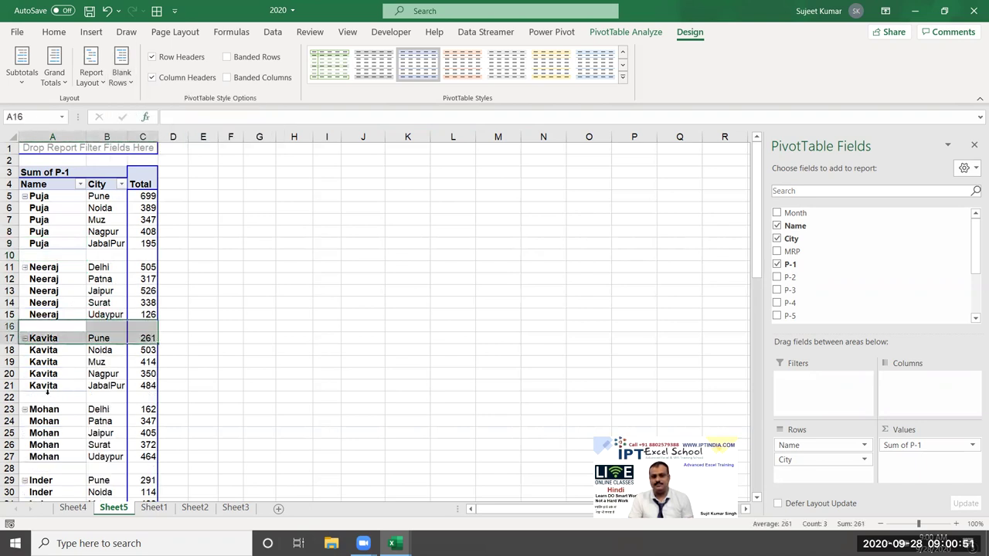
pyautogui.moveTo(47, 396); pyautogui.dragTo(116, 397)
pyautogui.moveTo(54, 468); pyautogui.dragTo(126, 470)
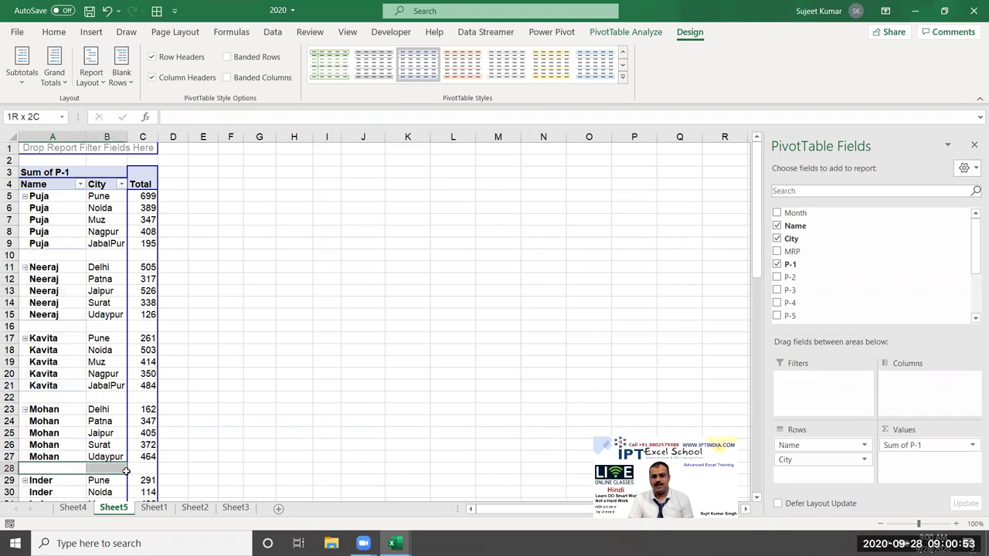
# - Remove the blank lines after each name group again
pyautogui.scroll(-1, 112, 391)
pyautogui.scroll(-6, 113, 391)
pyautogui.scroll(-8, 112, 392)
pyautogui.scroll(-5, 113, 392)
pyautogui.scroll(1, 115, 386)
pyautogui.scroll(7, 119, 384)
pyautogui.scroll(8, 119, 383)
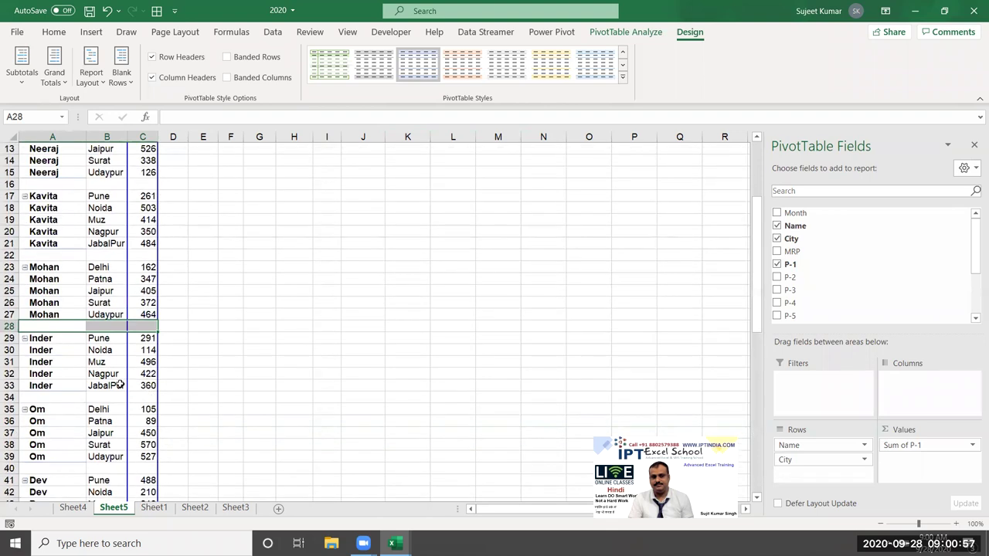
pyautogui.scroll(4, 121, 384)
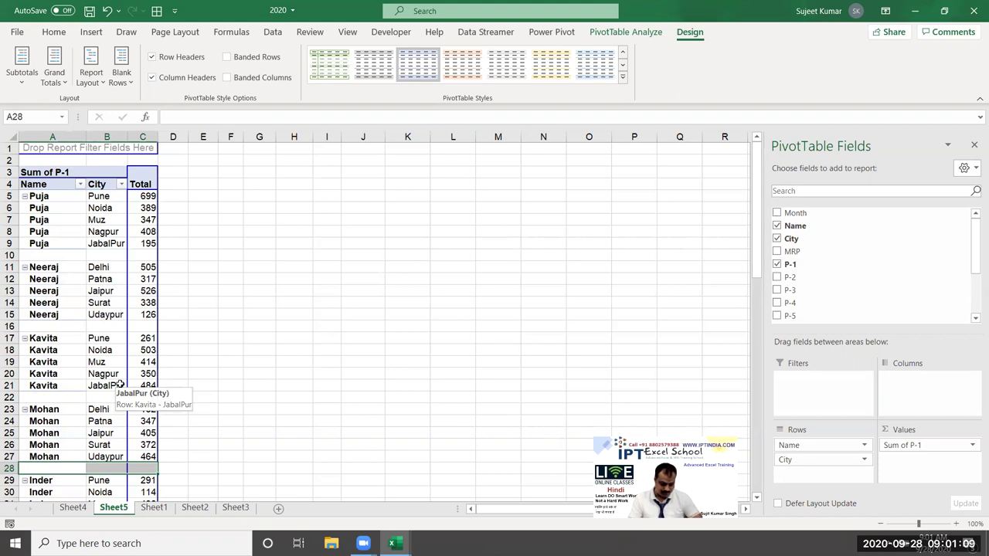
pyautogui.moveTo(57, 254); pyautogui.dragTo(140, 255)
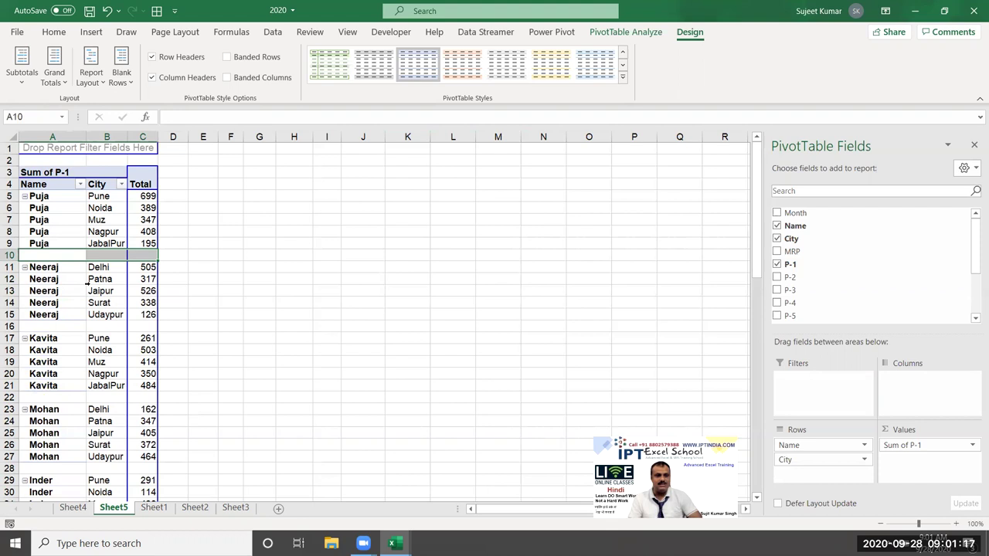
pyautogui.click(124, 70)
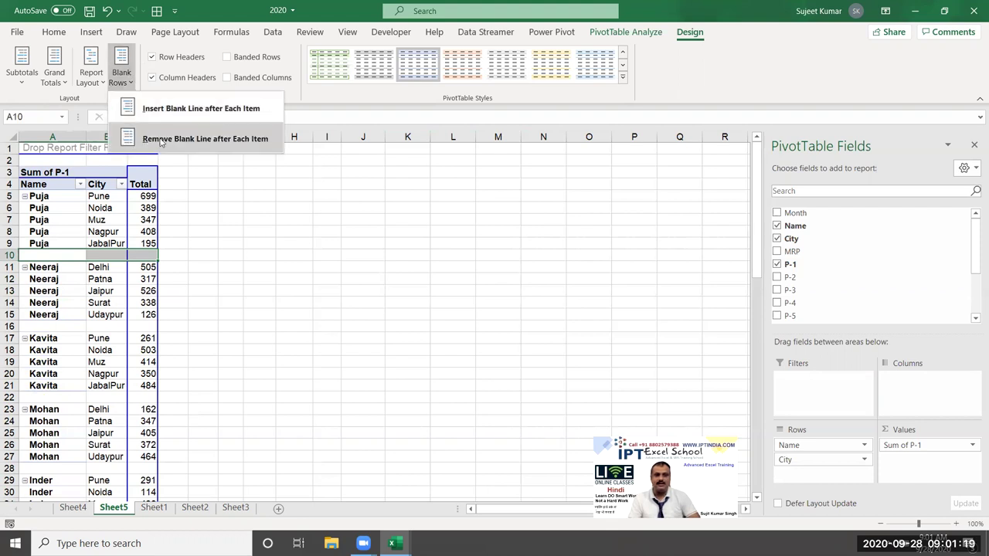
pyautogui.click(160, 139)
# - Switch to Do Not Repeat Item Labels, then try Merge & Center on A5:A9 and dismiss the warning
pyautogui.click(90, 73)
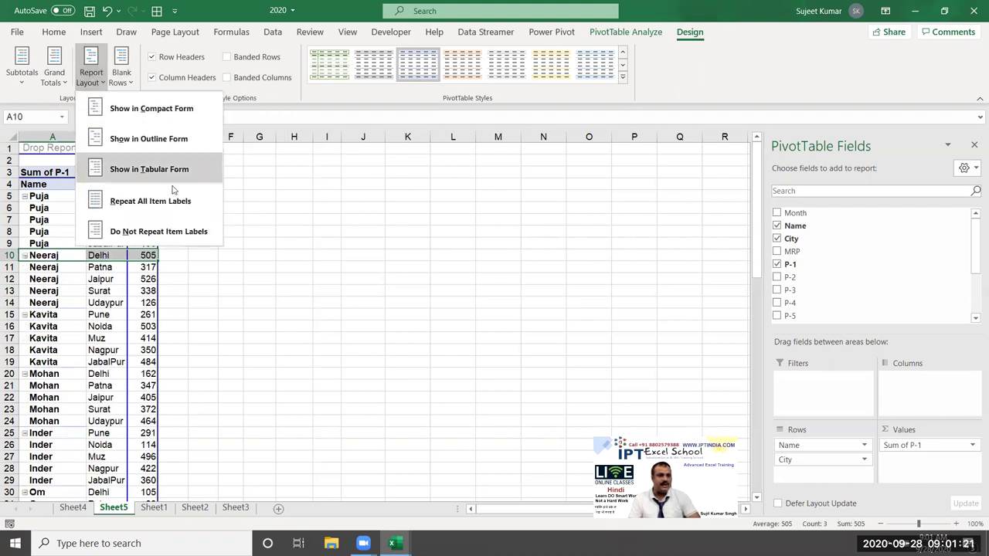
pyautogui.click(166, 235)
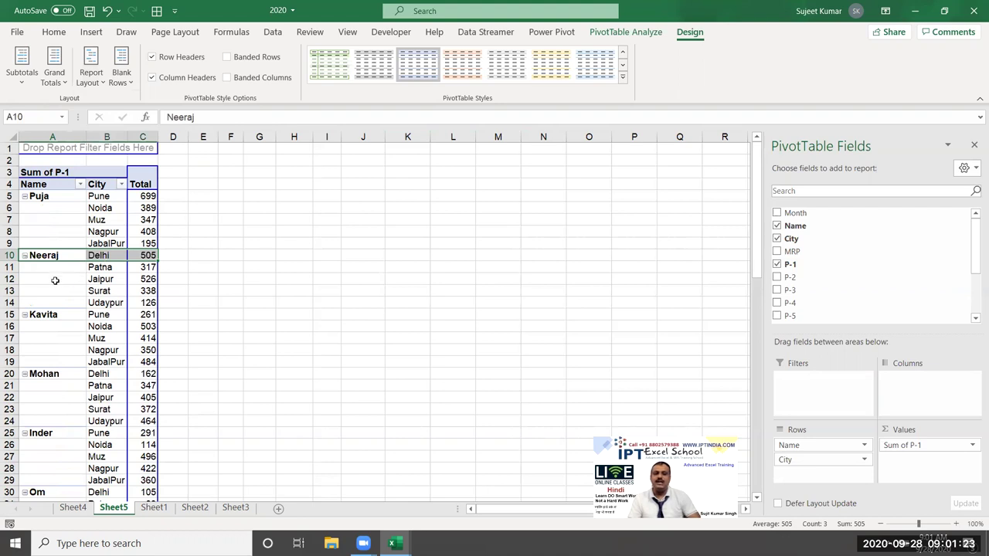
pyautogui.click(71, 198)
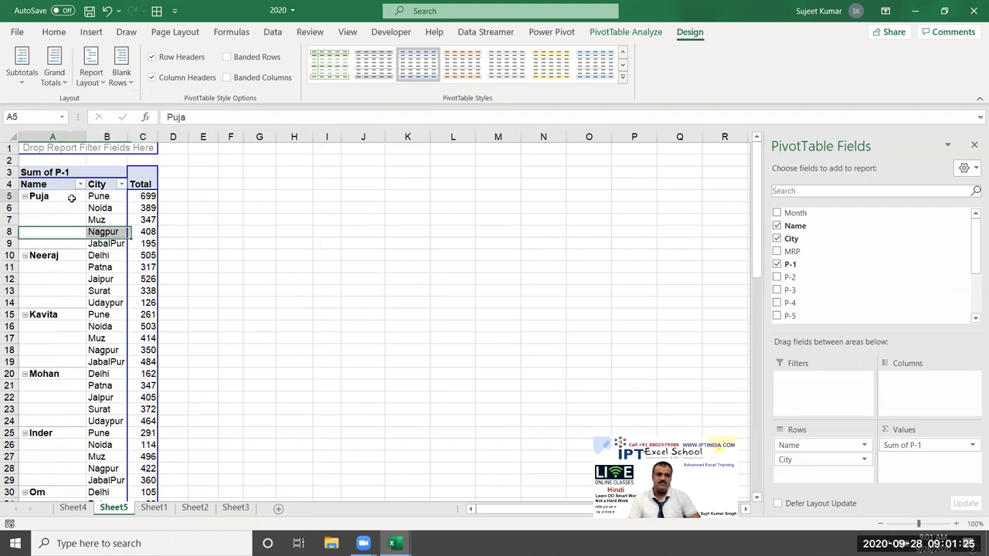
pyautogui.moveTo(71, 198); pyautogui.dragTo(68, 240)
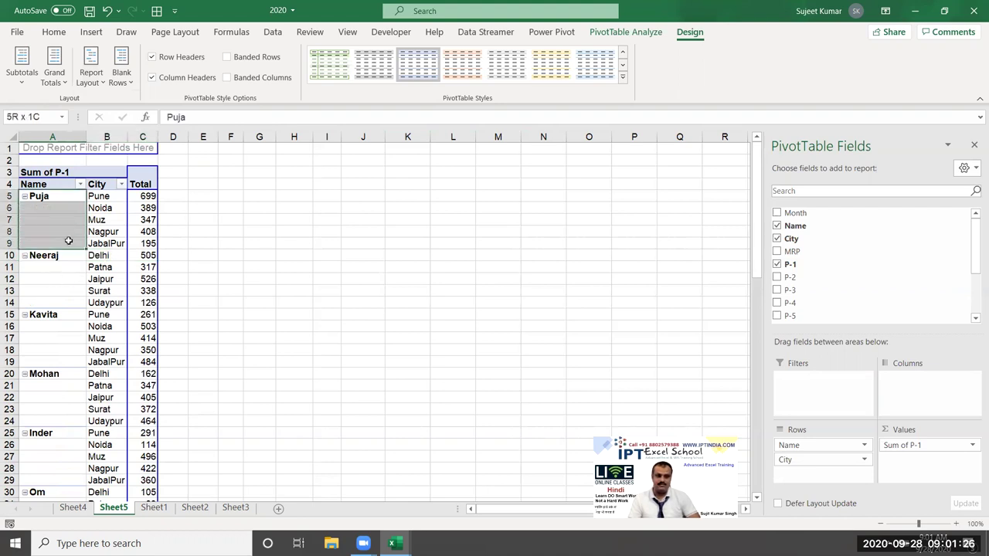
pyautogui.click(54, 32)
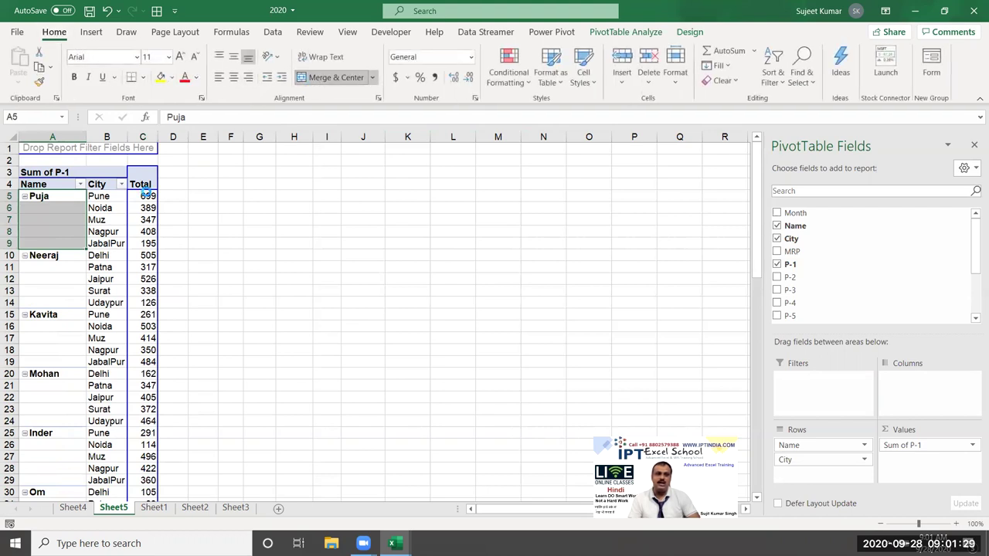
pyautogui.click(336, 77)
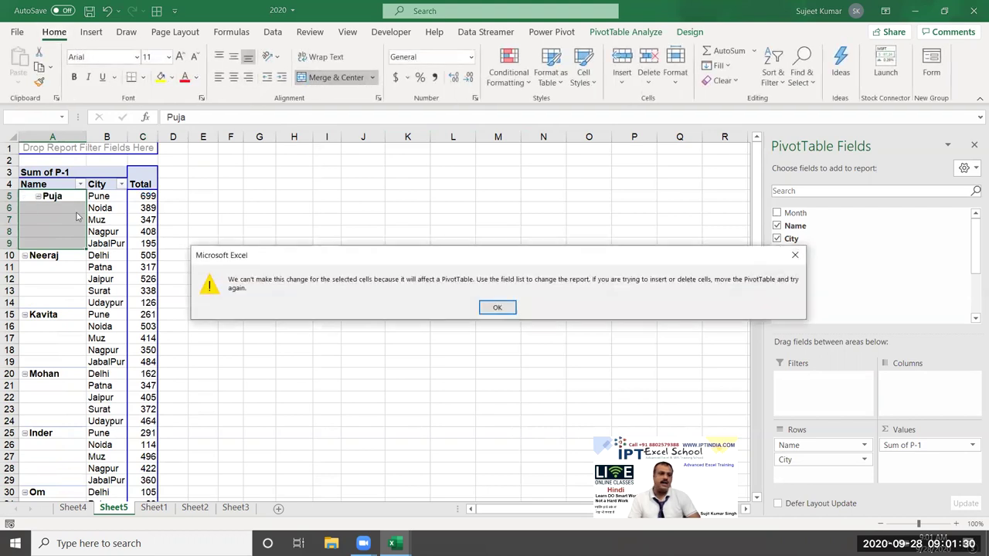
pyautogui.click(493, 308)
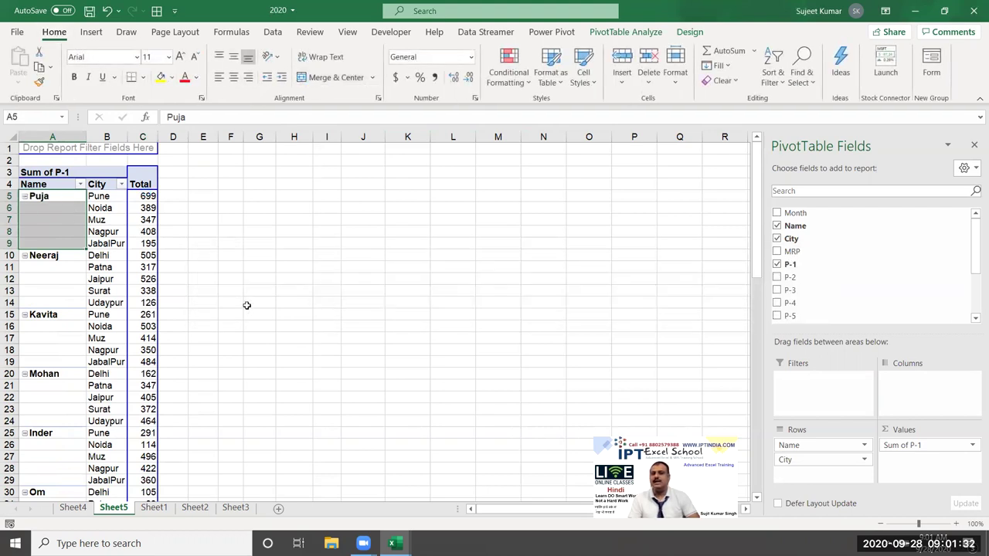
# - Enable 'Merge and center cells with labels' in PivotTable Options and apply it
pyautogui.click(114, 232)
pyautogui.rightClick(114, 231)
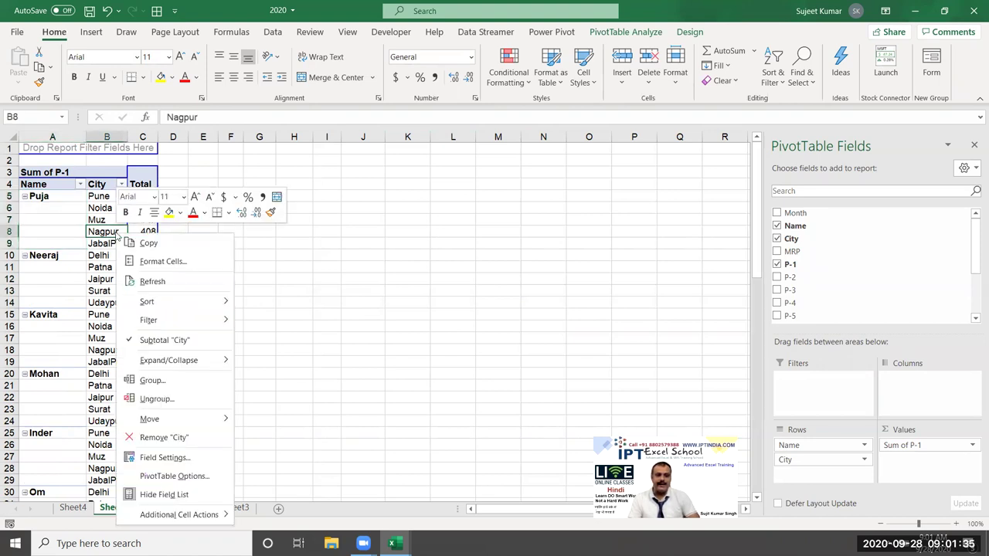
pyautogui.click(193, 476)
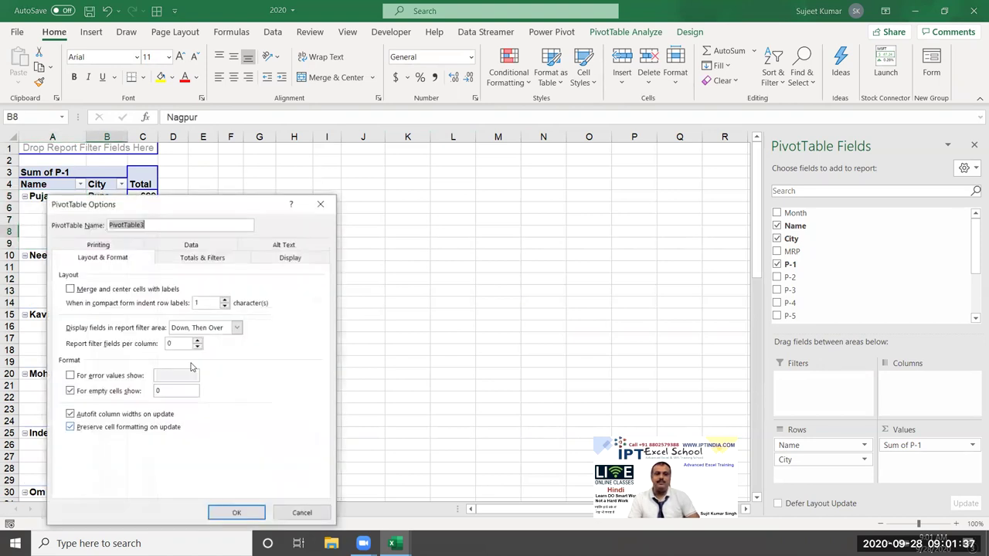
pyautogui.click(111, 288)
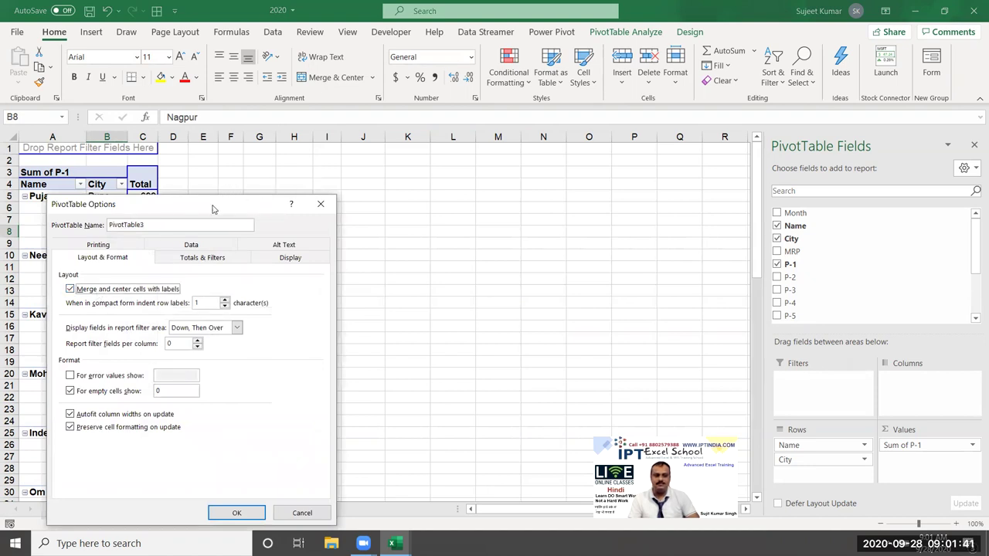
pyautogui.moveTo(213, 209); pyautogui.dragTo(463, 135)
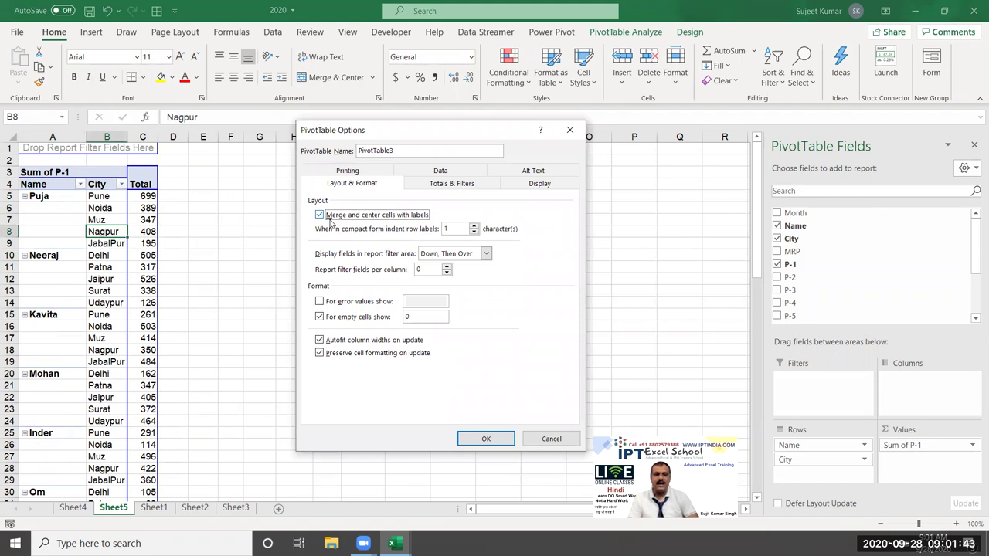
pyautogui.click(494, 439)
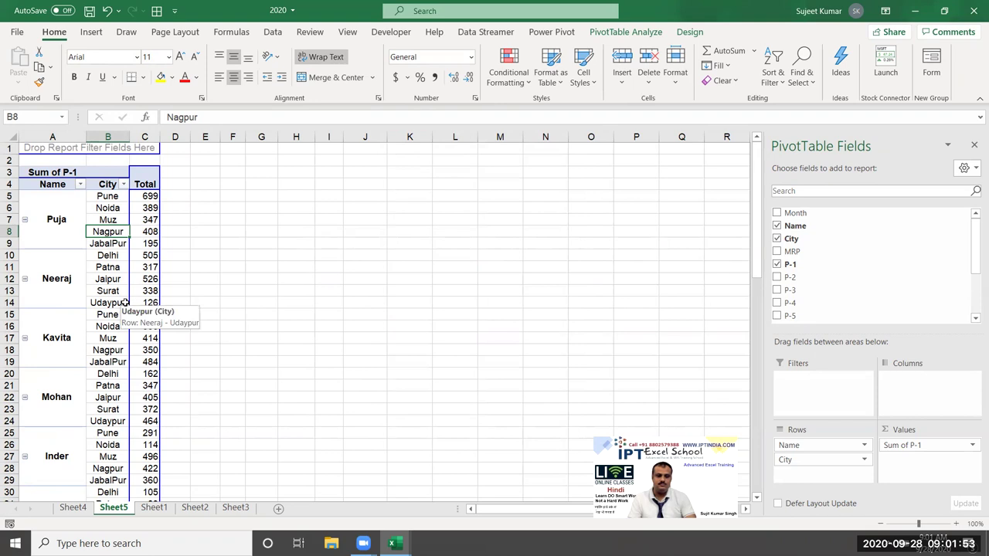
pyautogui.scroll(-5, 125, 301)
pyautogui.scroll(-1, 127, 302)
pyautogui.scroll(-8, 131, 301)
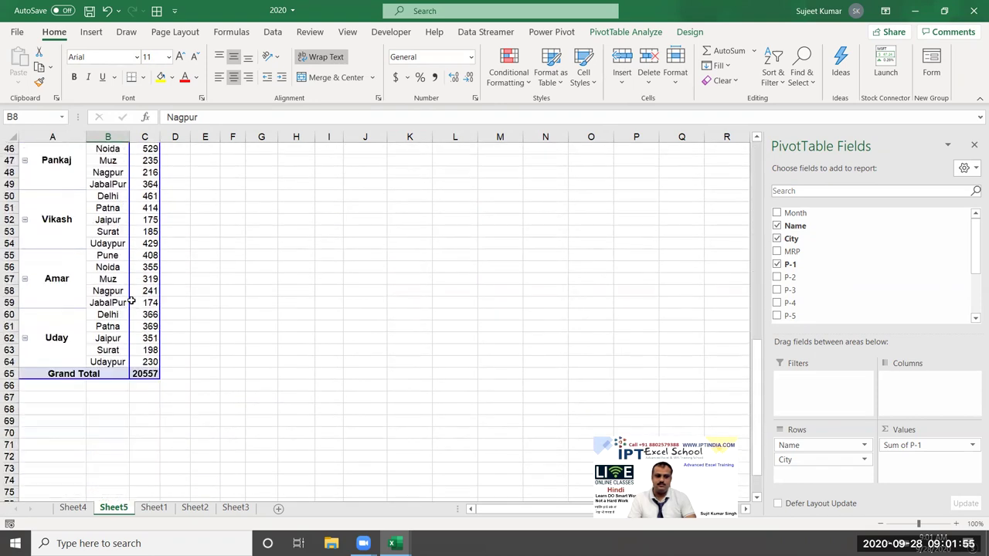
pyautogui.scroll(4, 131, 300)
pyautogui.scroll(6, 131, 301)
pyautogui.scroll(4, 132, 301)
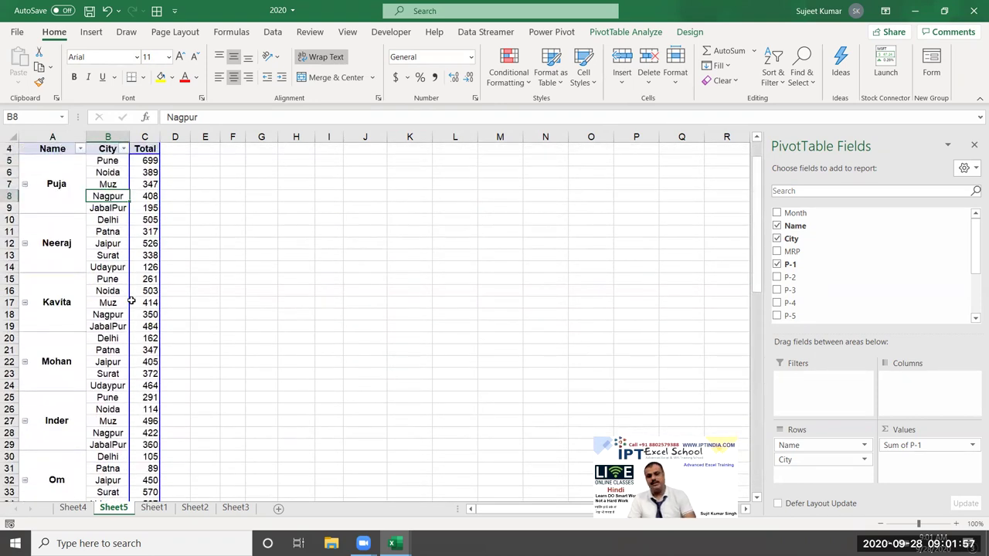
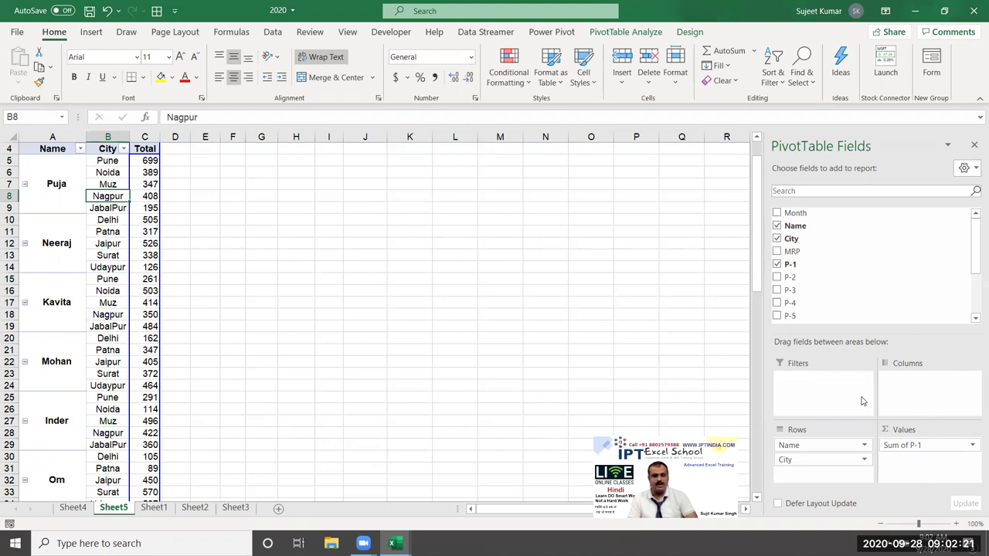
# - Add Month as a report filter on the pivot table and filter it to JAN
pyautogui.scroll(1, 496, 290)
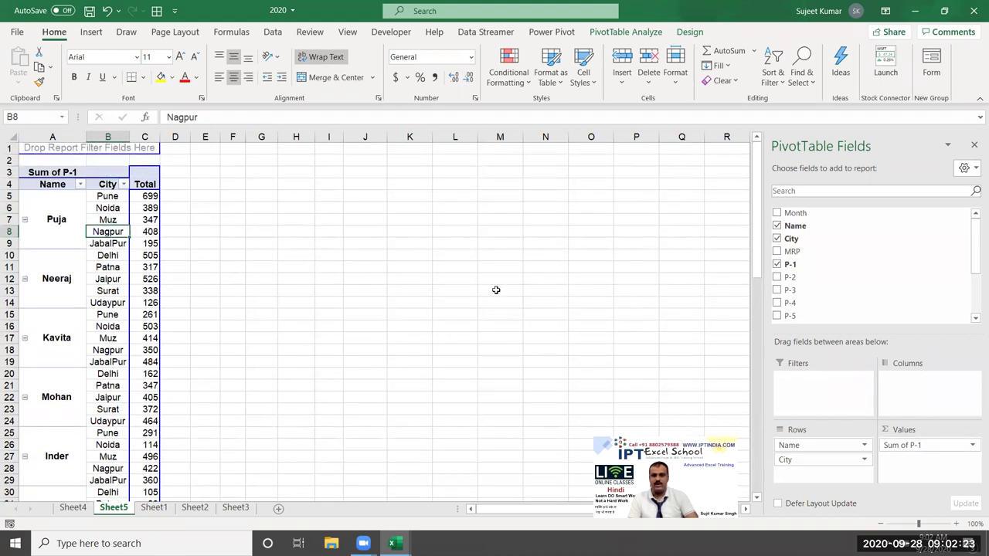
pyautogui.moveTo(796, 213)
pyautogui.mouseDown()
pyautogui.moveTo(808, 227)
pyautogui.moveTo(811, 379)
pyautogui.mouseUp()
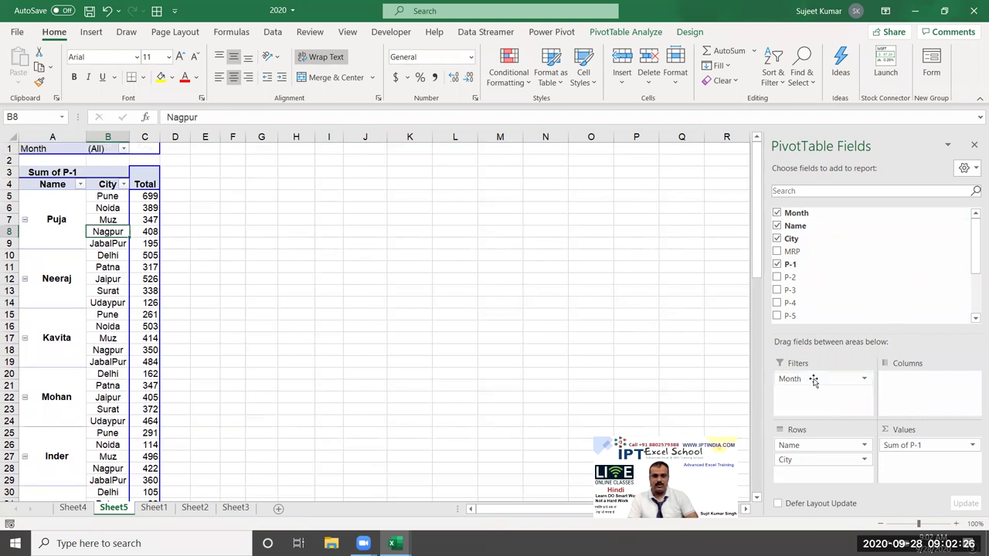
pyautogui.click(116, 149)
pyautogui.click(123, 148)
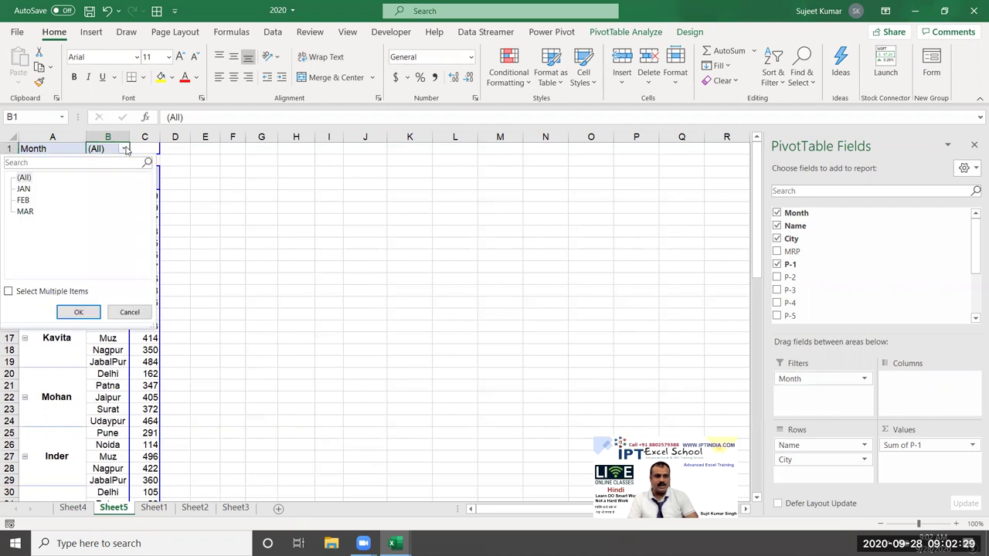
pyautogui.click(40, 177)
pyautogui.click(24, 189)
pyautogui.click(85, 312)
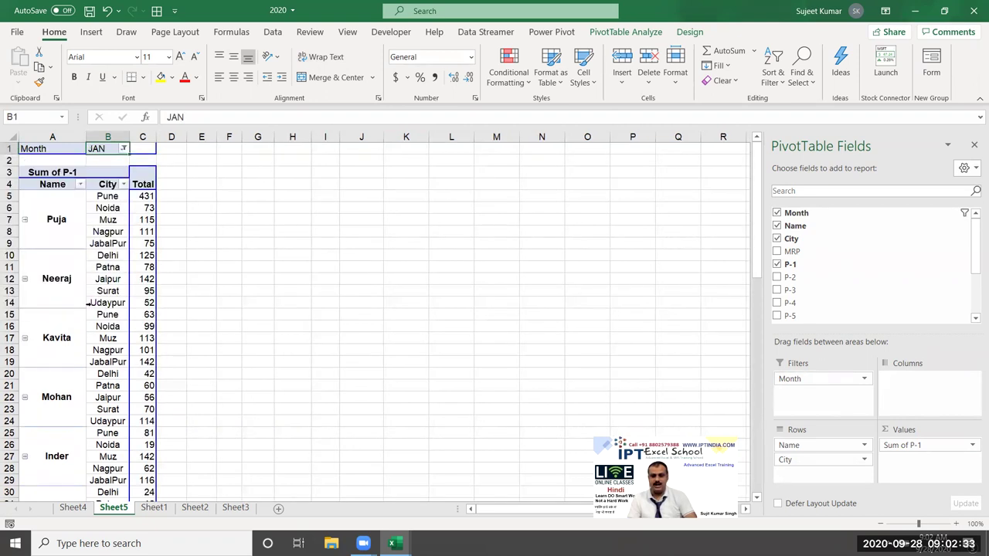
# - Switch the Month filter to FEB, then set it back to (All)
pyautogui.click(124, 148)
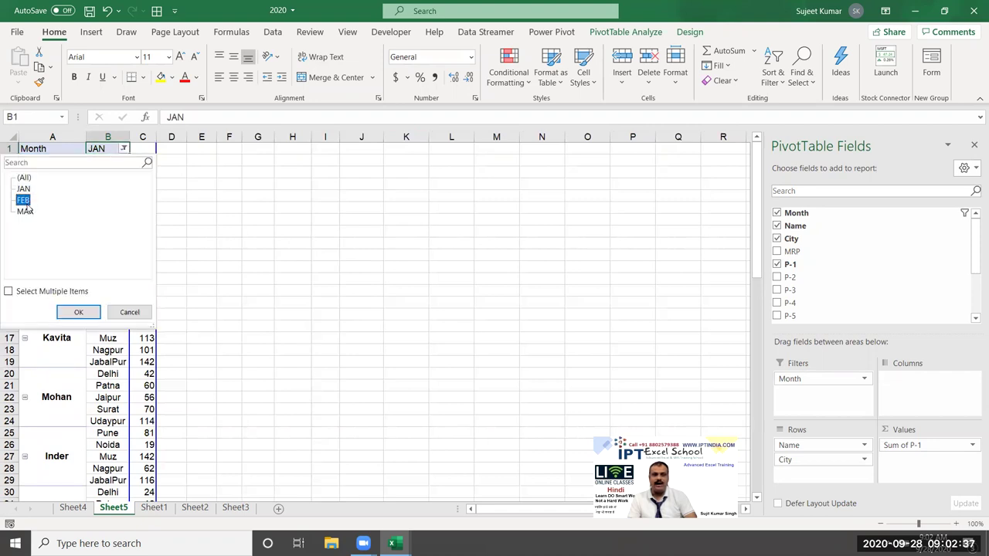
pyautogui.click(81, 311)
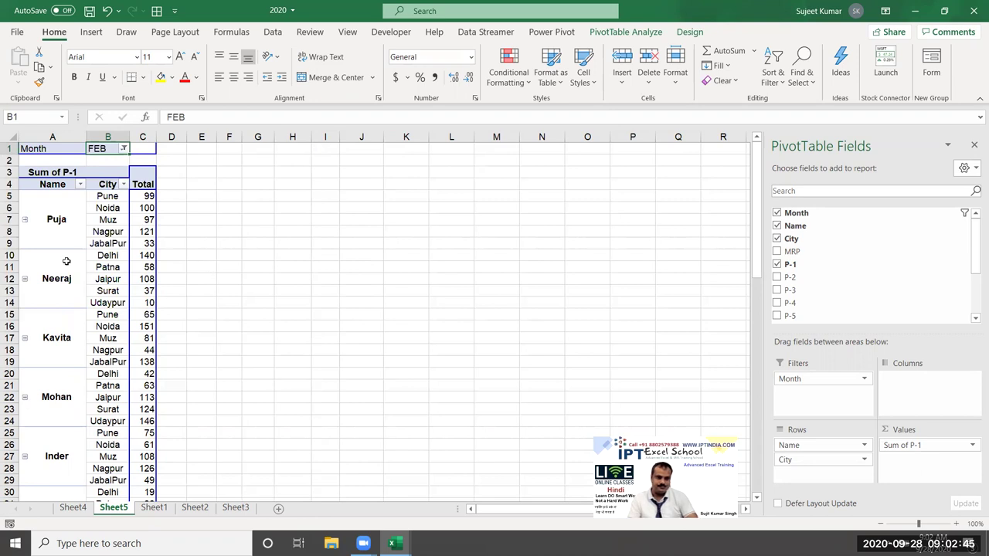
pyautogui.click(115, 234)
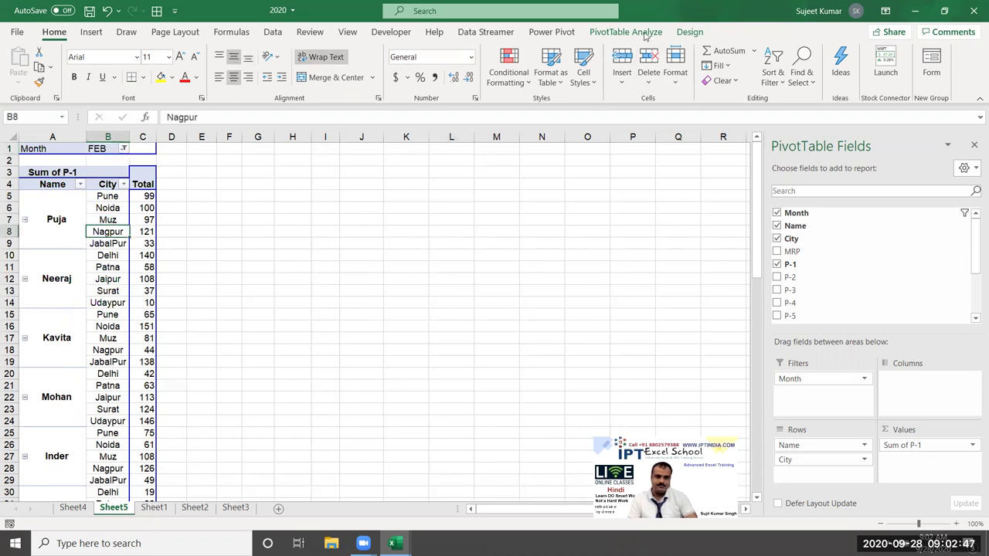
pyautogui.moveTo(136, 274)
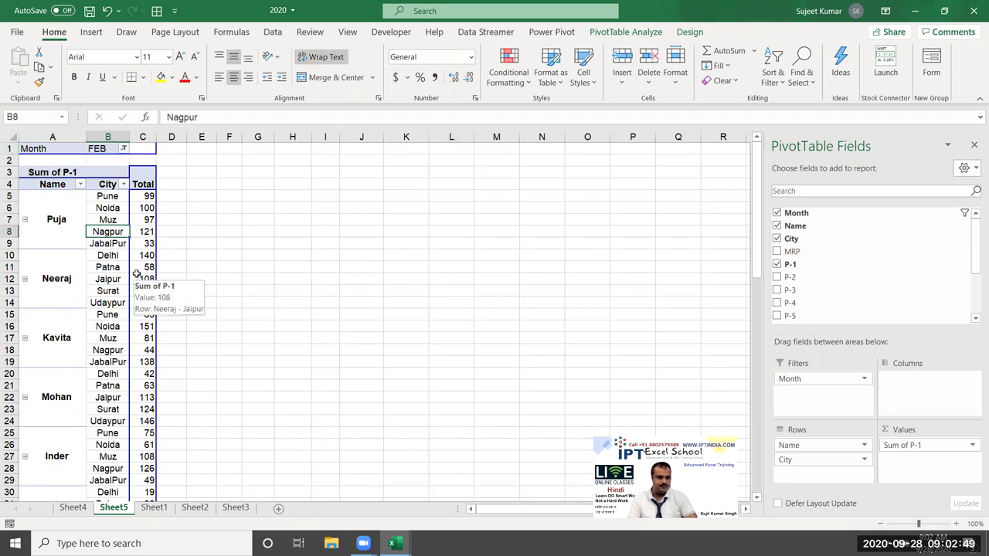
pyautogui.click(124, 149)
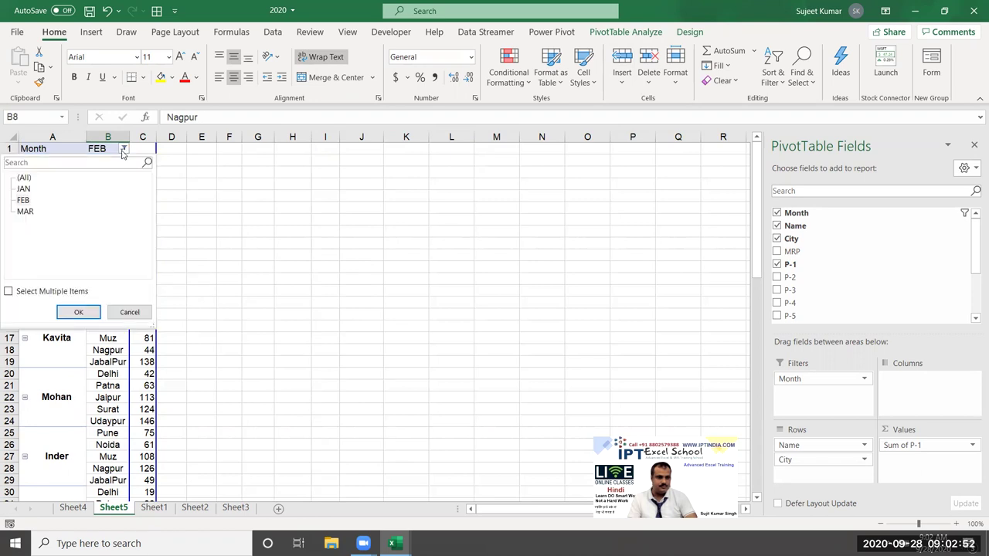
pyautogui.doubleClick(24, 178)
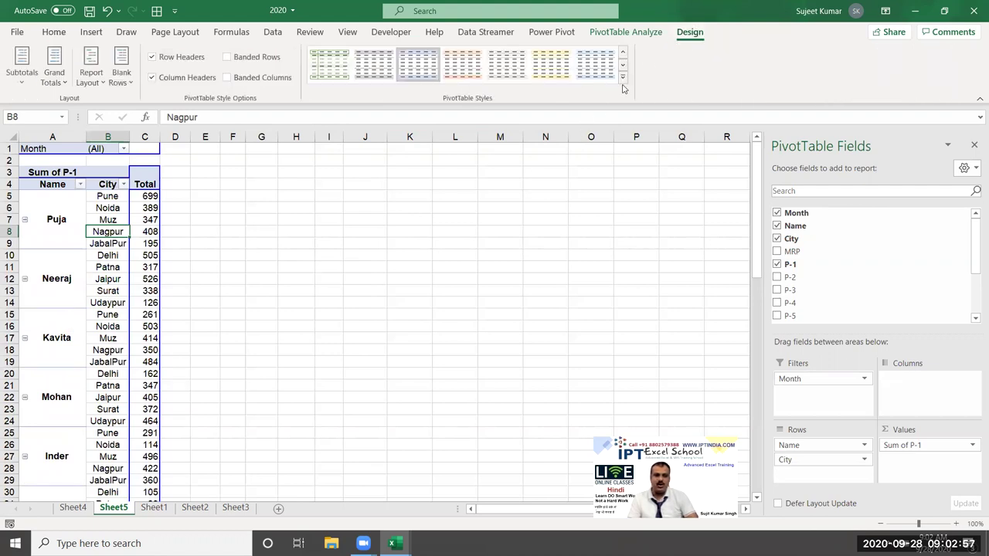
# - Try a dark blue pivot style, then apply the dark grey style from the Dark section
pyautogui.click(622, 78)
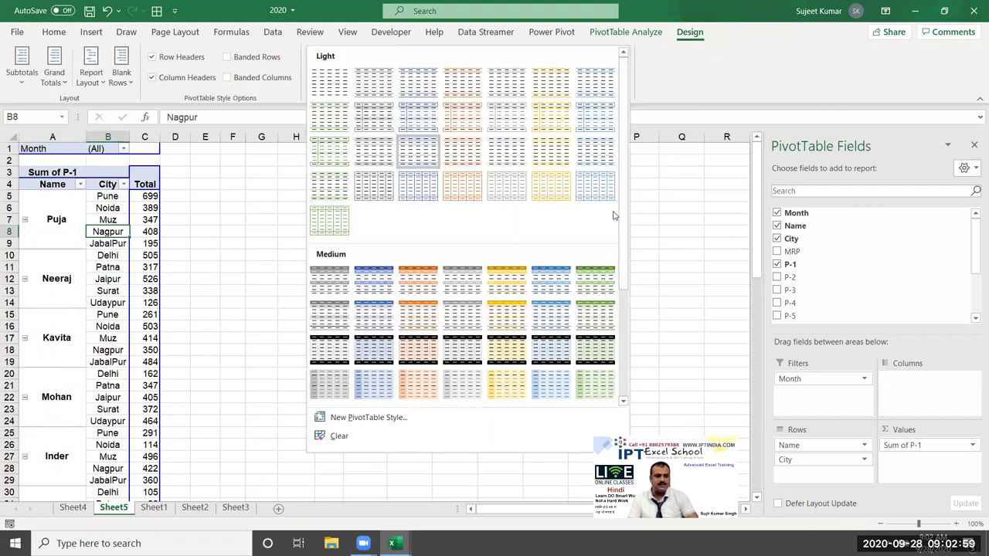
pyautogui.scroll(-3, 383, 402)
pyautogui.click(382, 398)
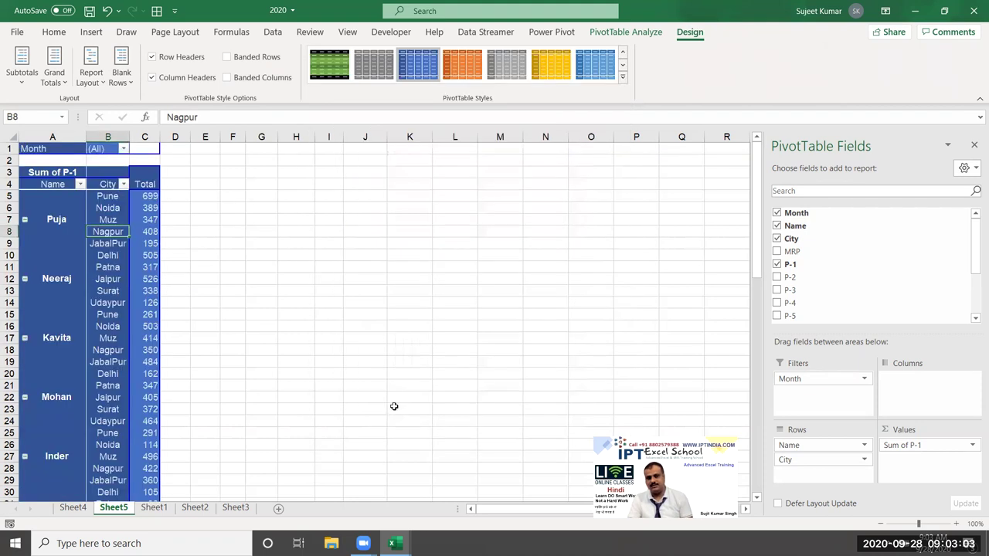
pyautogui.click(626, 79)
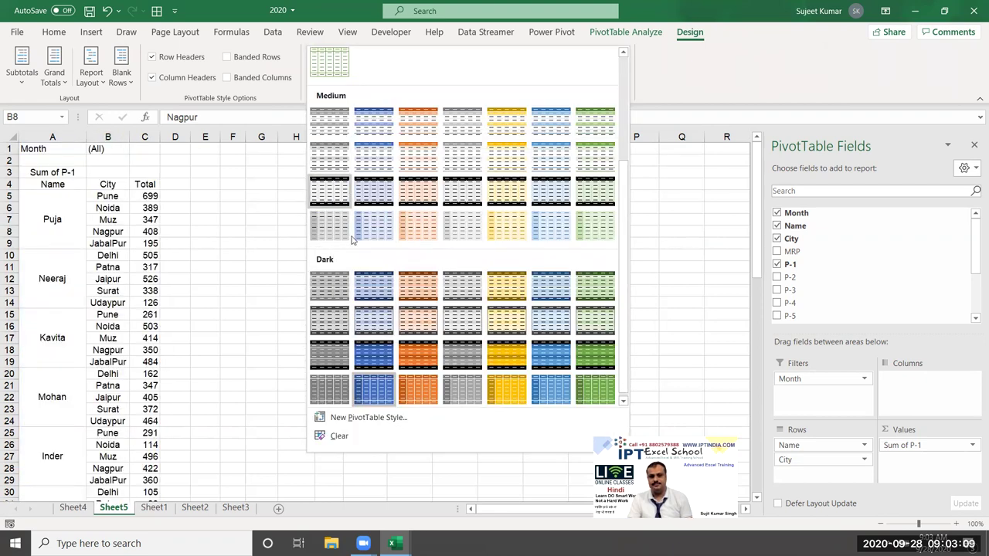
pyautogui.click(342, 389)
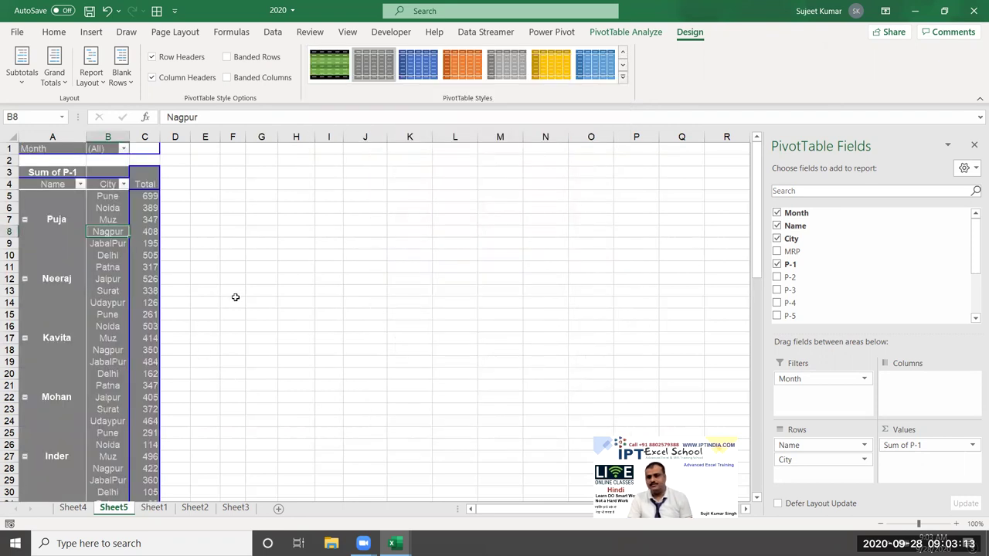
pyautogui.click(387, 266)
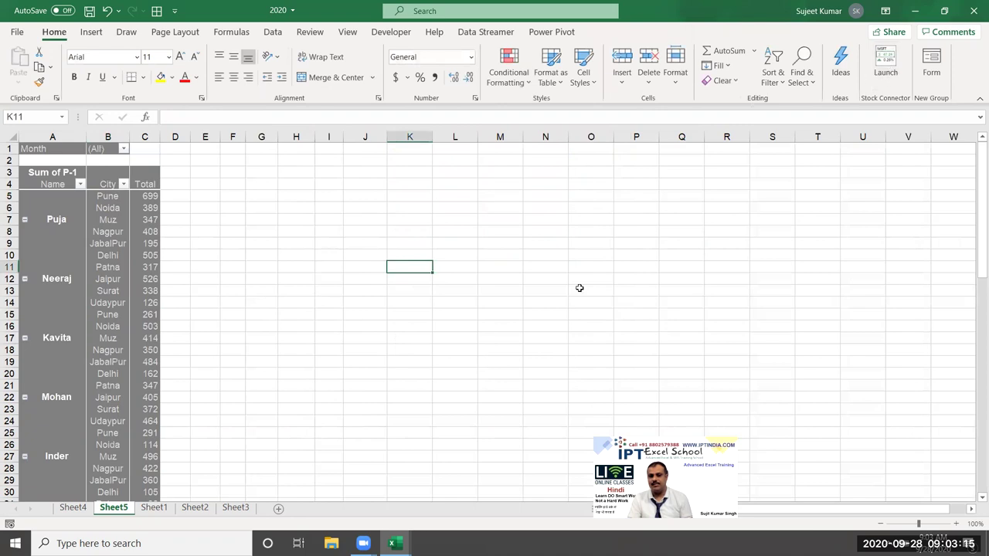
# - Minimize the 2020, Book1 and 2020OCT workbook windows to reach the desktop
pyautogui.click(914, 13)
pyautogui.click(914, 13)
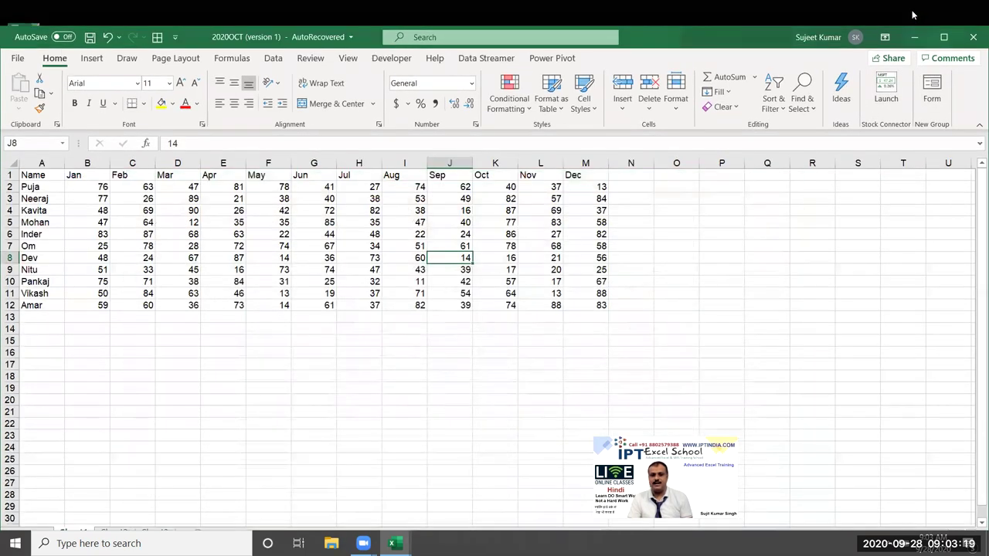
pyautogui.click(916, 36)
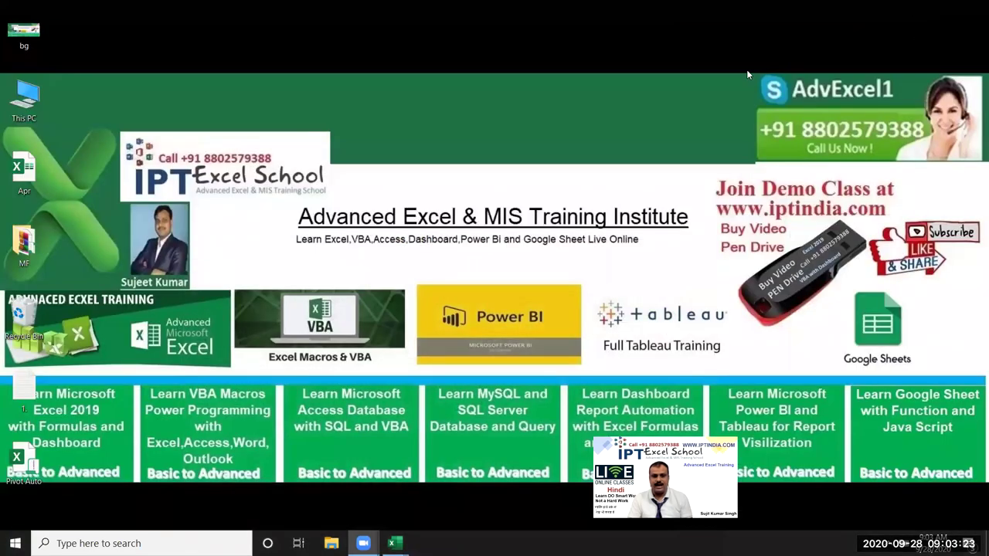
# - Search for 'ch' in the taskbar and launch Google Chrome
pyautogui.click(99, 543)
pyautogui.write('c')
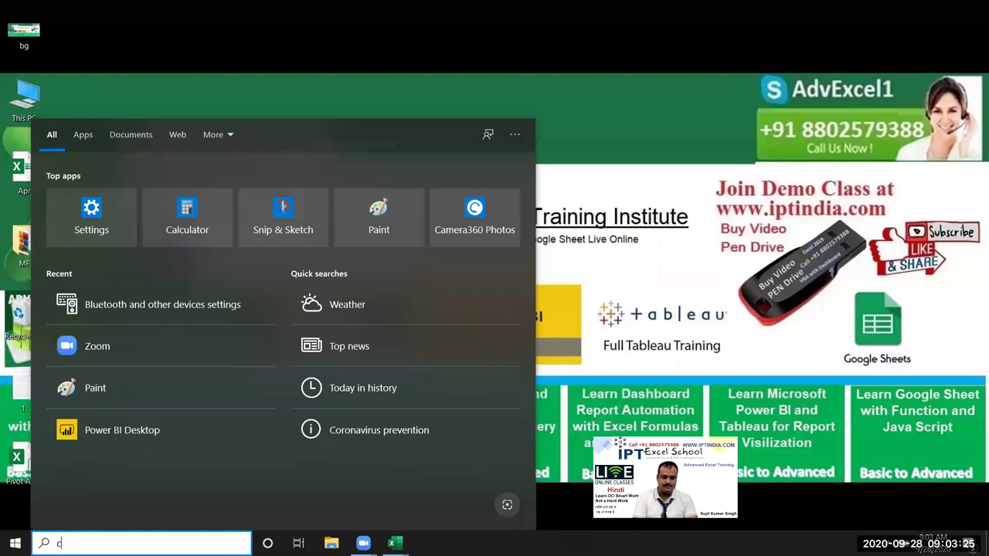
pyautogui.write('h')
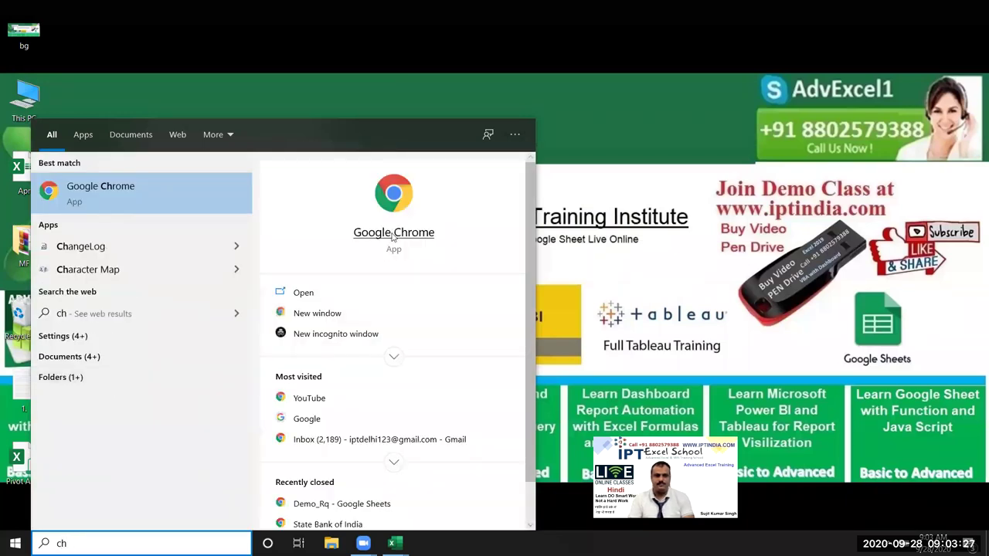
pyautogui.click(393, 233)
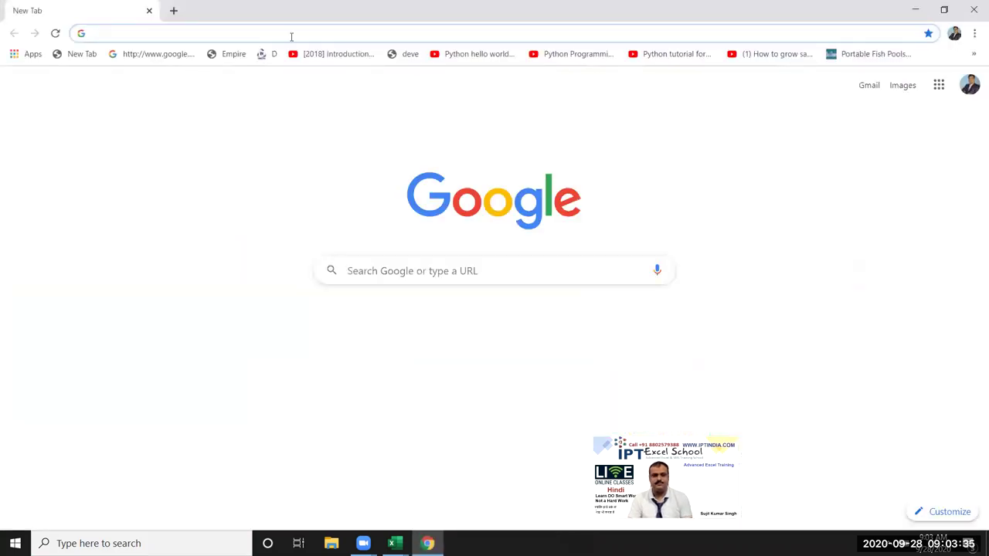
# - Load gmail.com and add the first contact to the new message's To field
pyautogui.write('gmail.com')
pyautogui.press('Return')
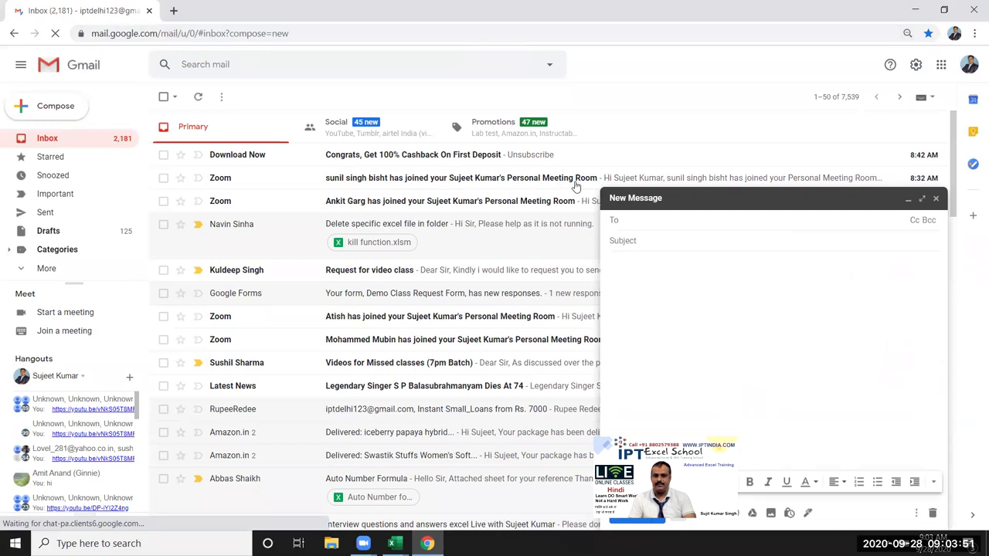
pyautogui.write('s')
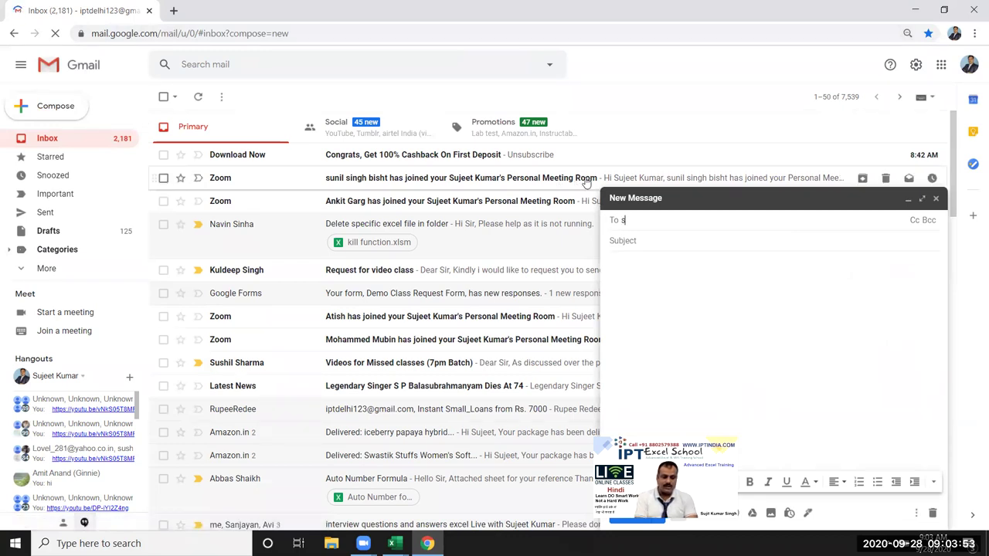
pyautogui.press('BackSpace')
pyautogui.write('rs')
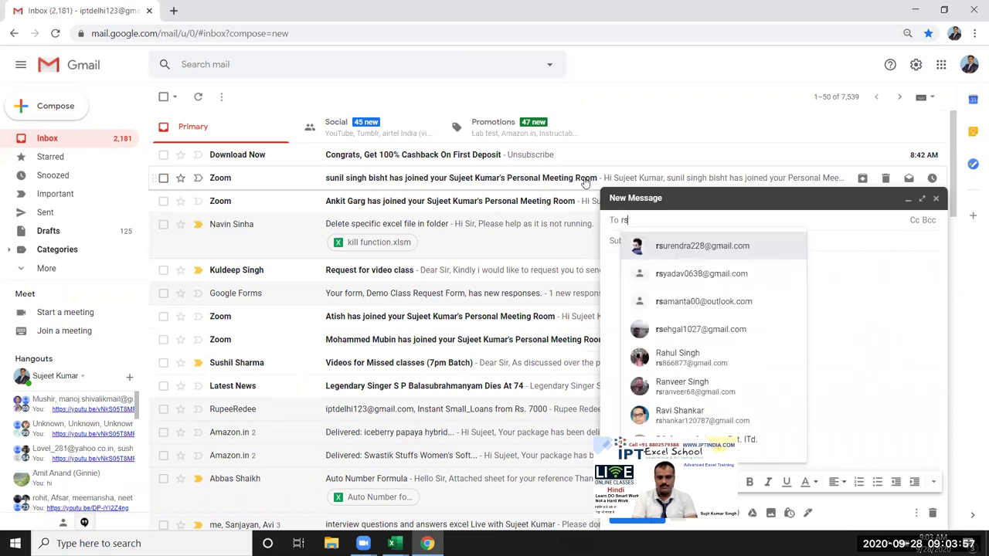
pyautogui.click(768, 246)
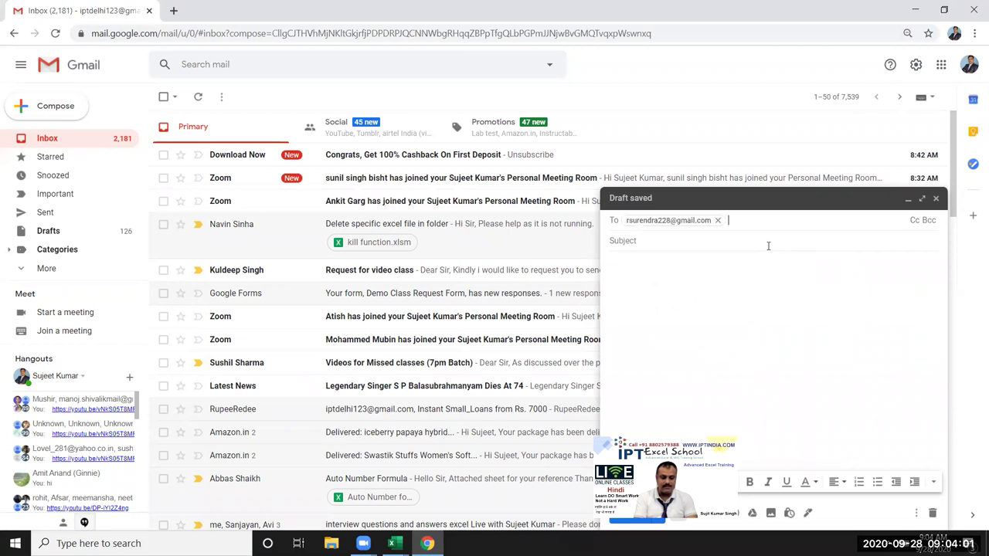
# - Add the second contact as a recipient and move to the subject line
pyautogui.write('bi')
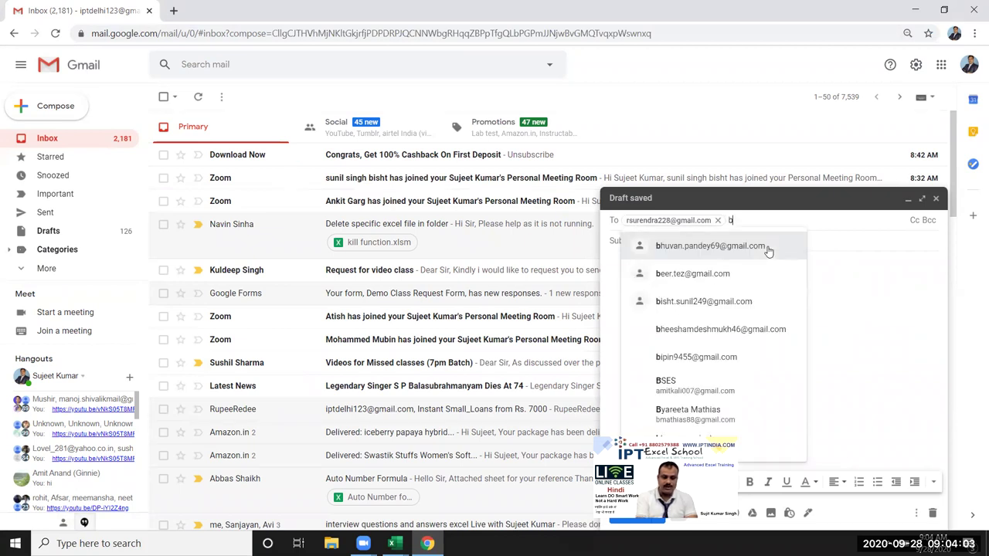
pyautogui.click(698, 258)
pyautogui.click(690, 240)
pyautogui.write('File')
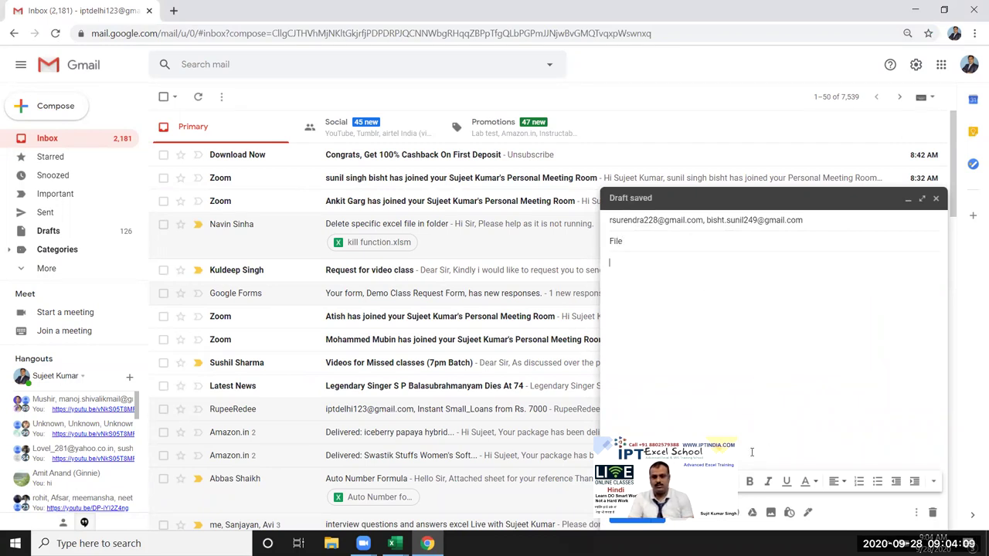
# - Attach 2020.xlsx from the 2020 folder on New Volume (G:) to the draft
pyautogui.click(696, 515)
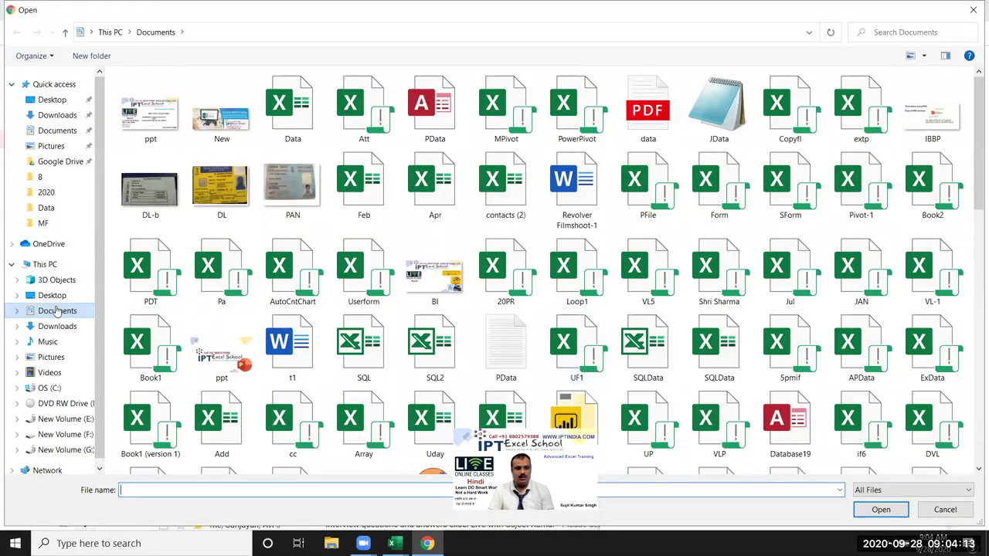
pyautogui.click(68, 451)
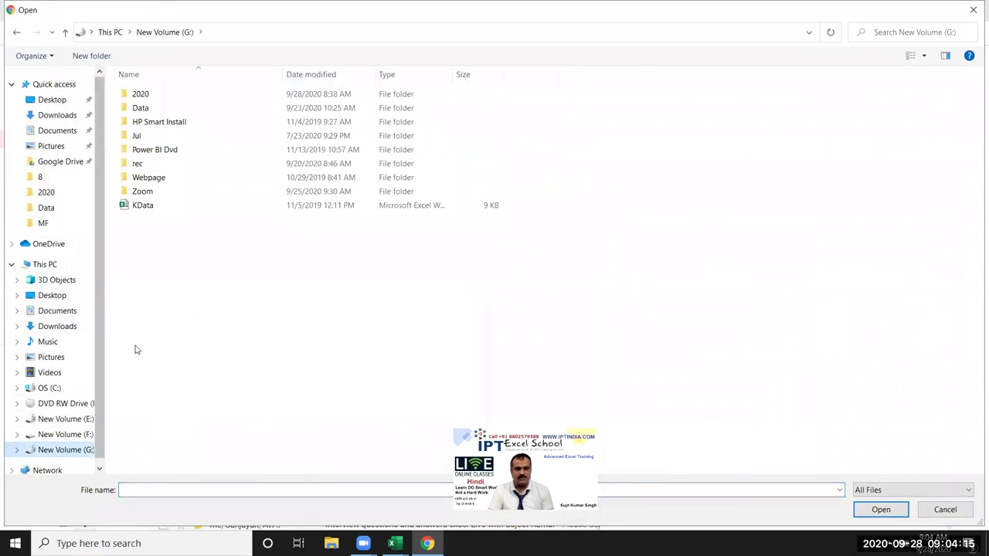
pyautogui.doubleClick(140, 94)
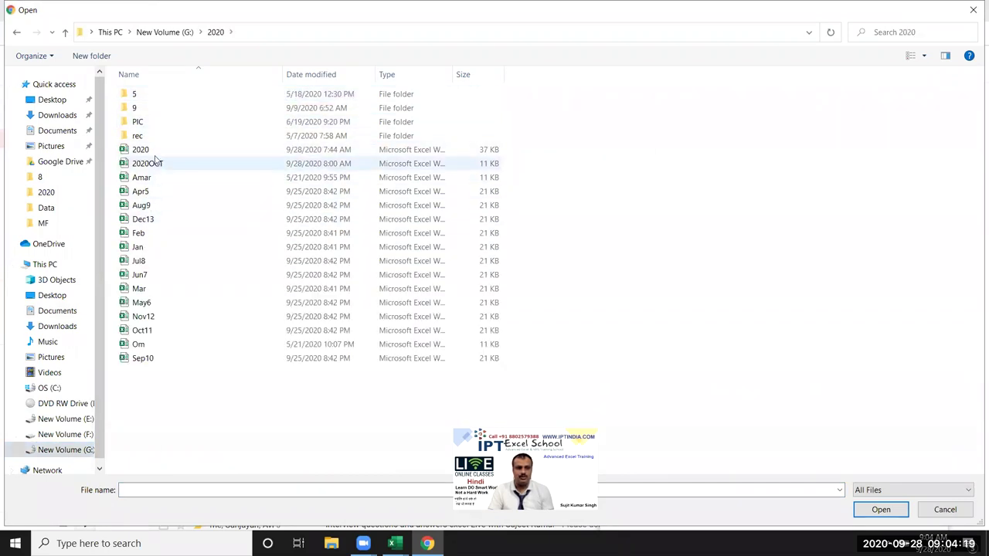
pyautogui.doubleClick(150, 151)
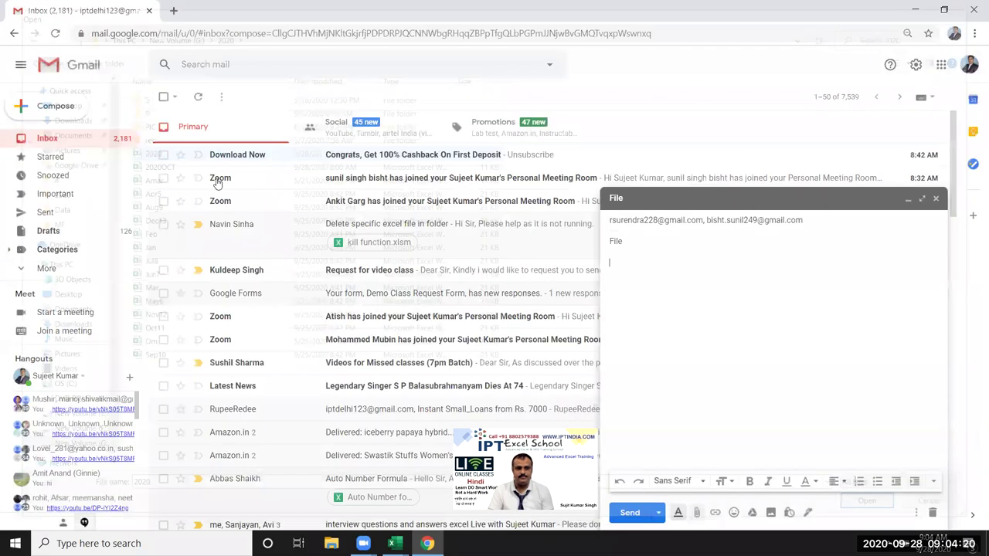
# - Send the 'File' message with 2020.xlsx attached and show the desktop
pyautogui.click(629, 512)
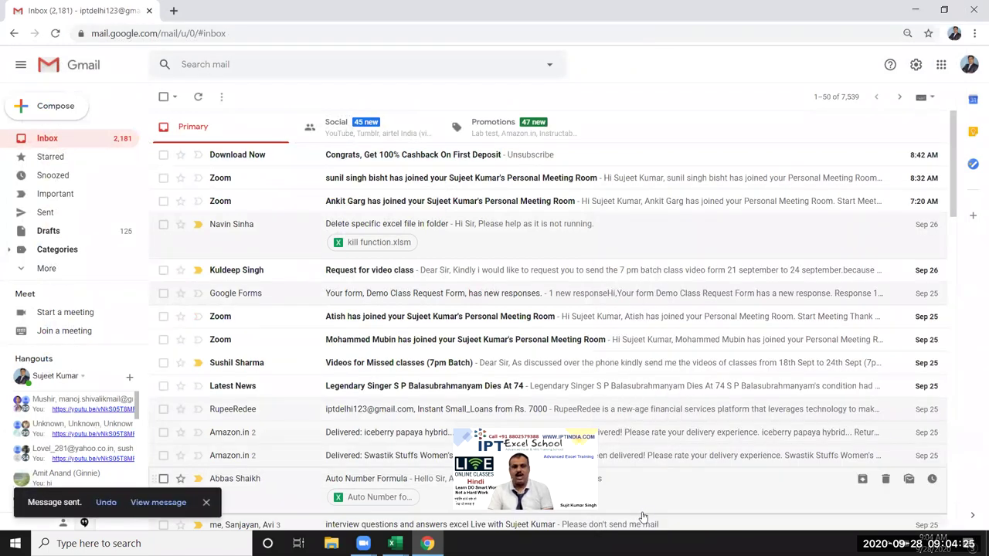
pyautogui.press('super+d')
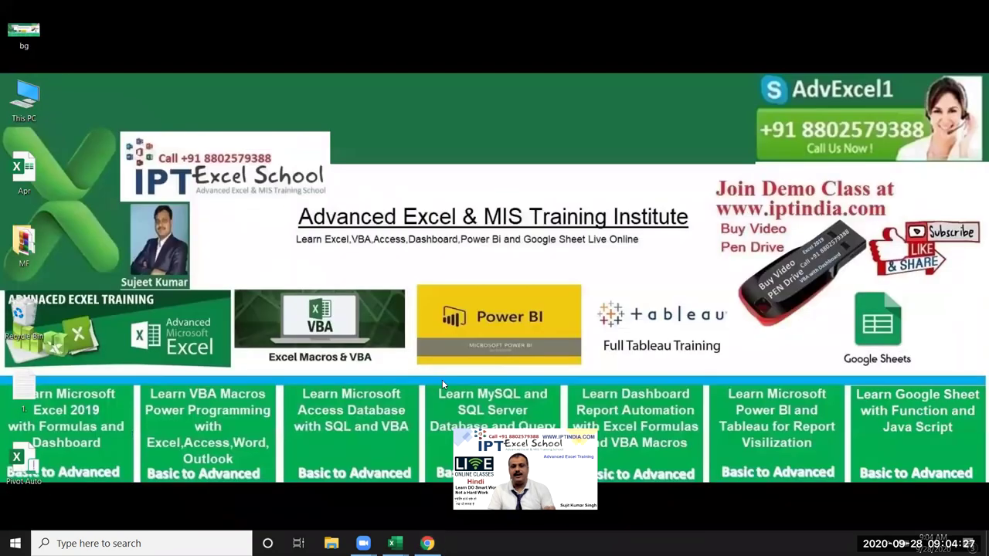